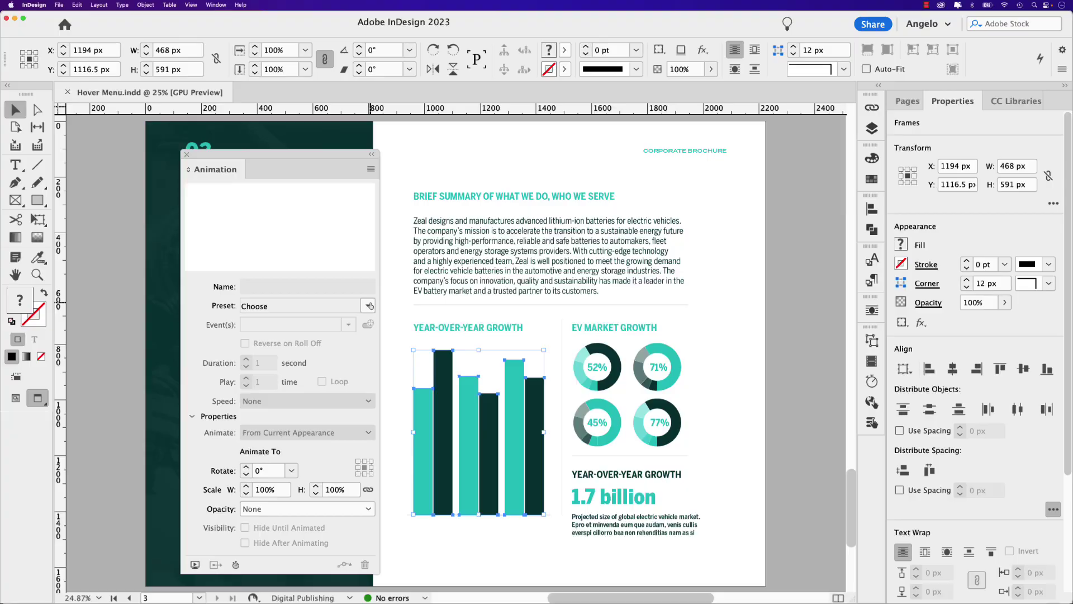
click(374, 307)
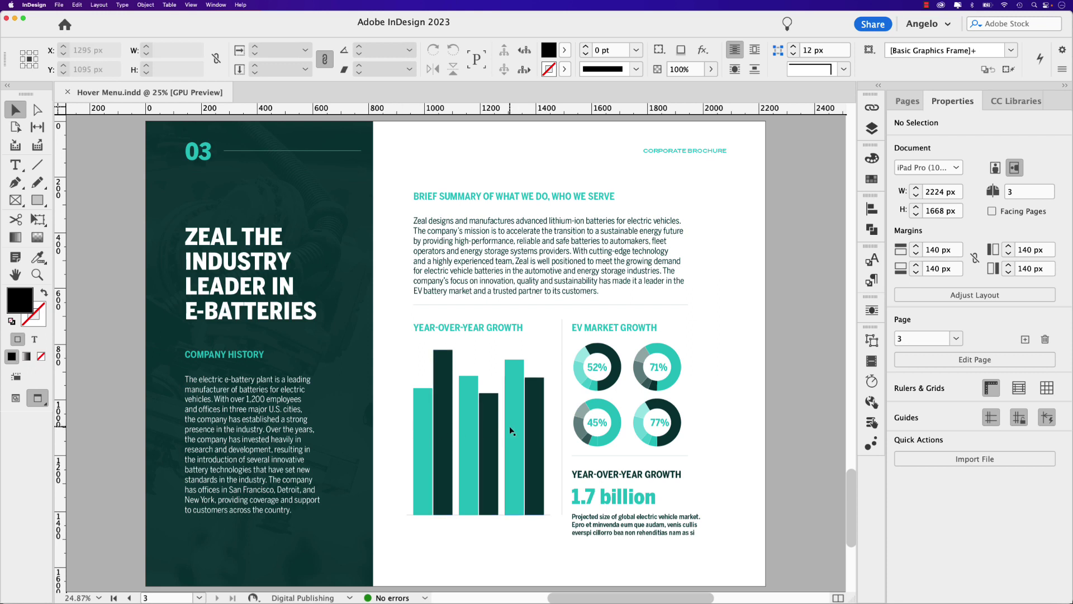
Open the Animation panel and float it over the dark sidebar of page 3.
click(870, 443)
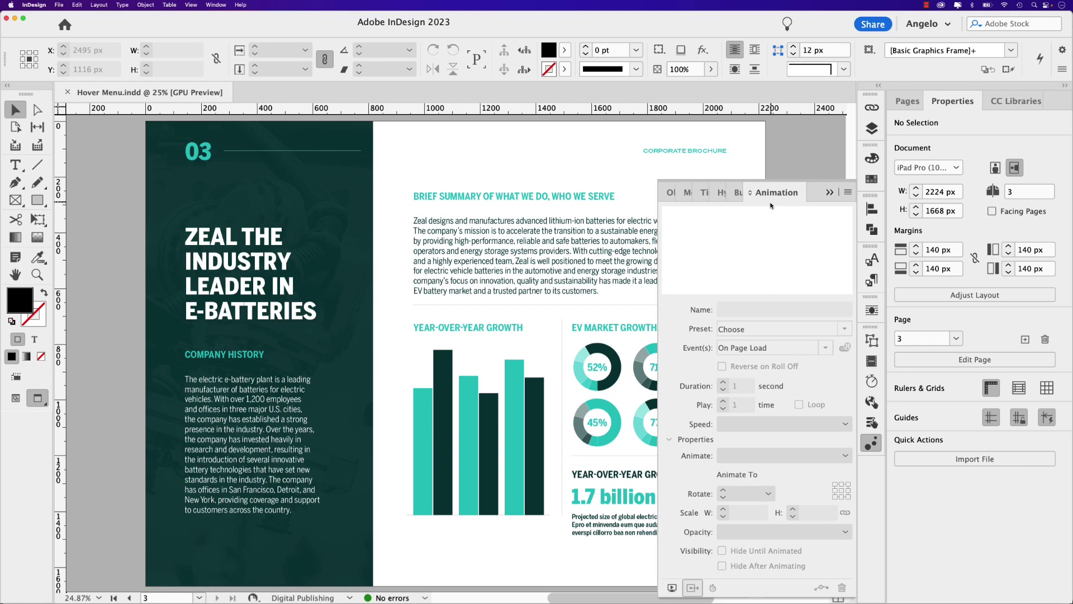
drag(773, 199, 279, 141)
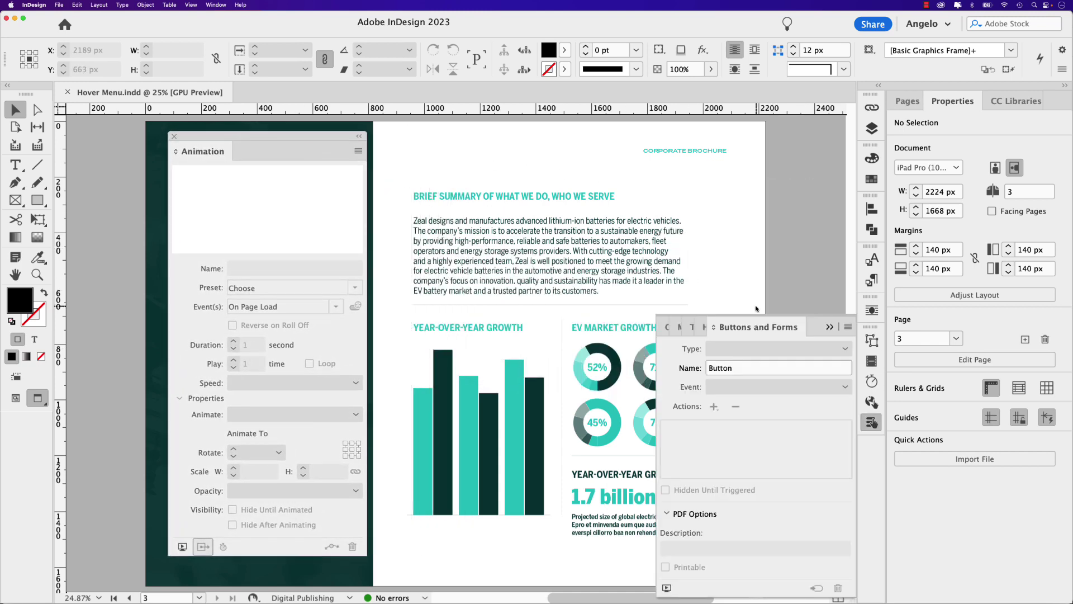
click(827, 327)
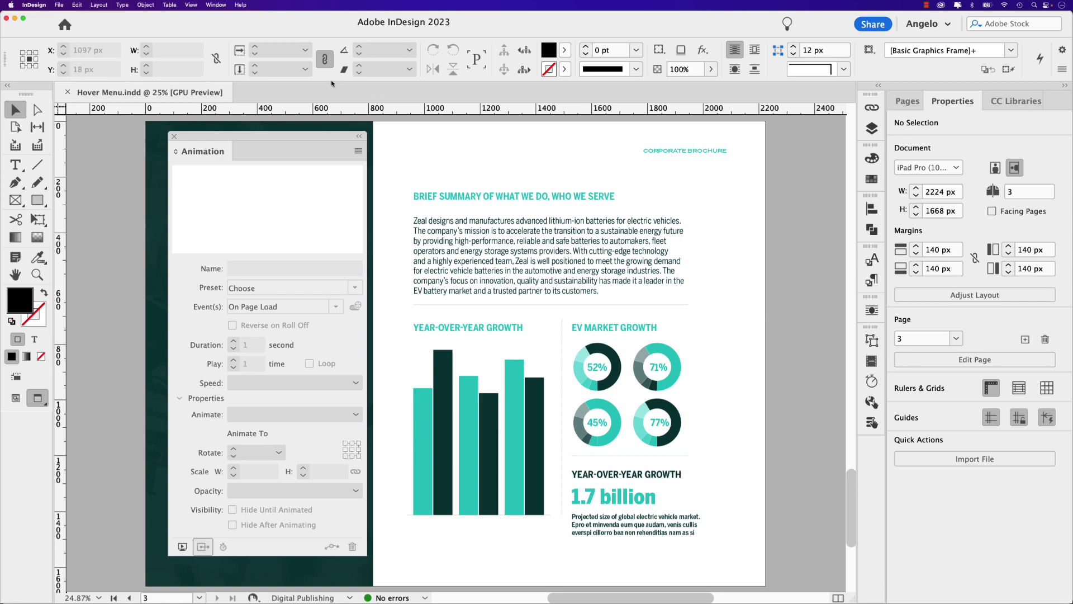
click(222, 7)
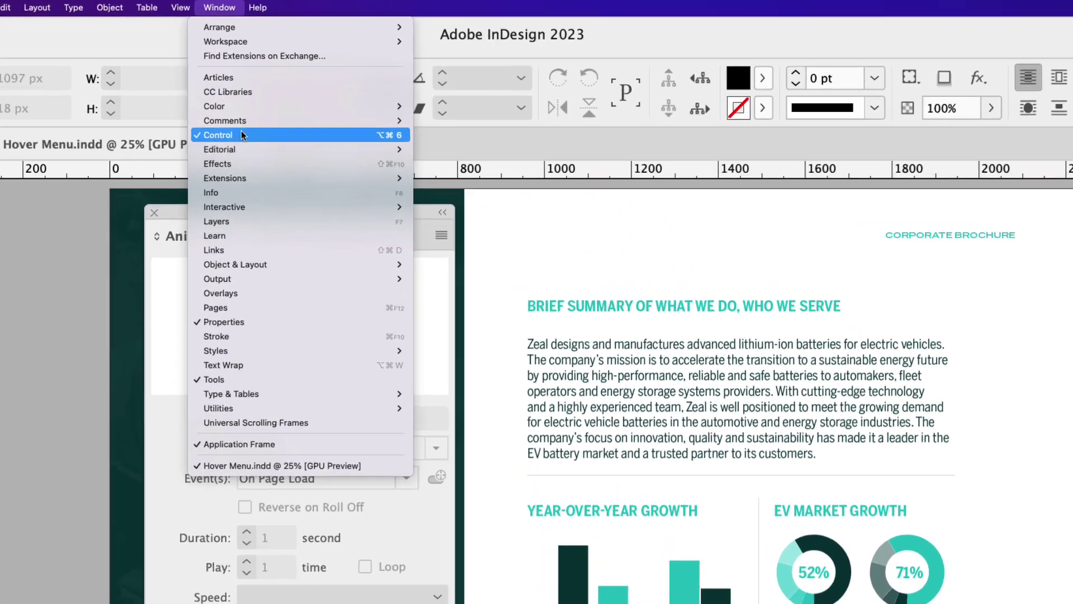
mouse_move(240, 132)
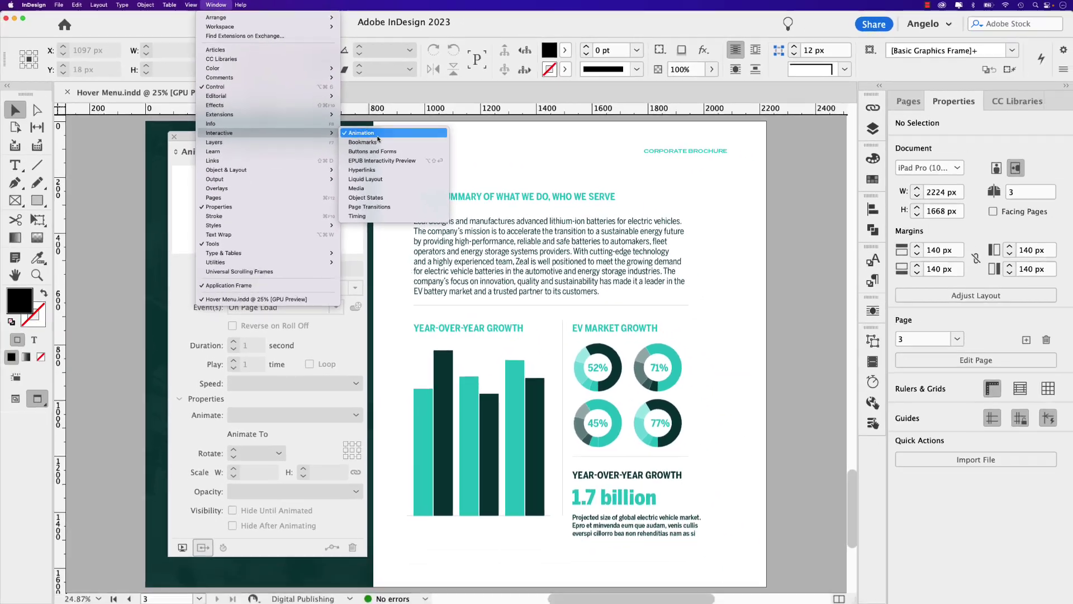
click(459, 219)
mouse_move(270, 137)
mouse_down()
mouse_move(274, 158)
mouse_move(282, 154)
mouse_up()
Select all six bars of the year-over-year growth chart and apply the Fly in from Bottom animation preset.
drag(399, 384, 543, 461)
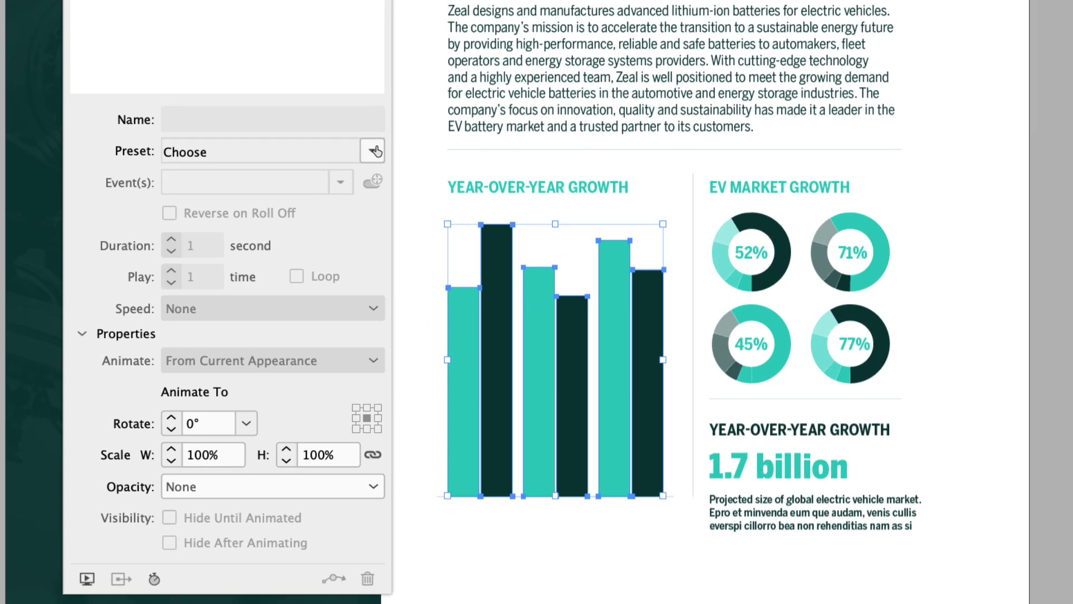
click(368, 305)
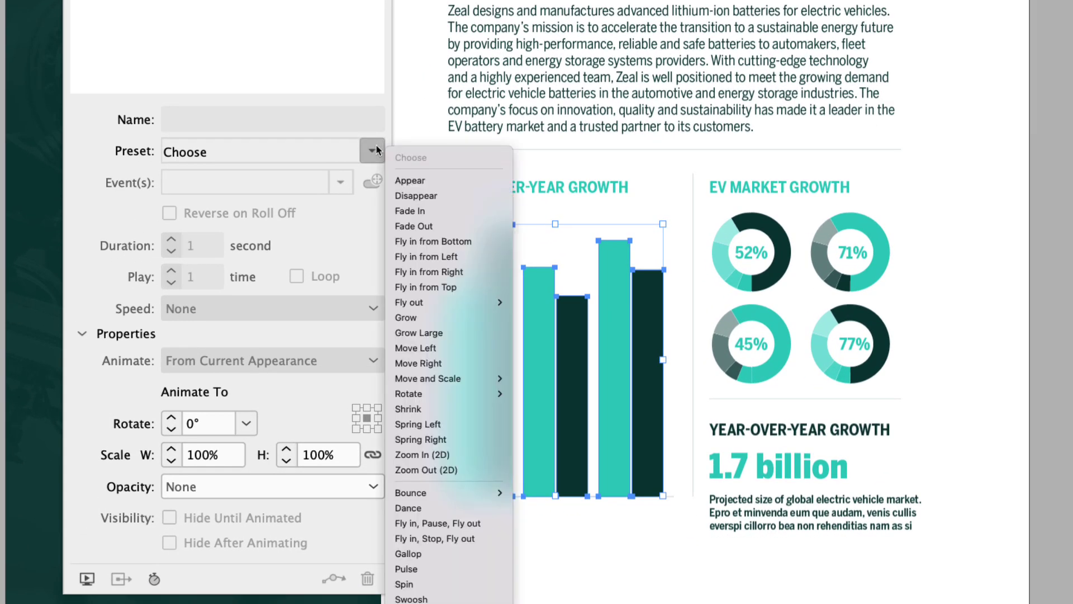
click(480, 243)
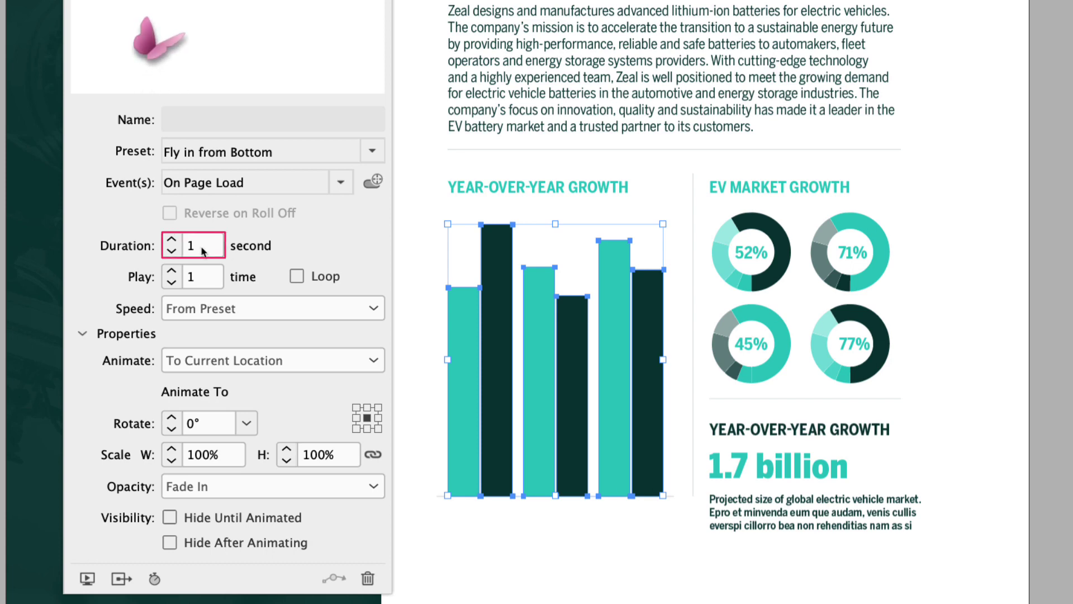
Set the bars' animation opacity to None and turn on Hide Until Animated.
click(219, 489)
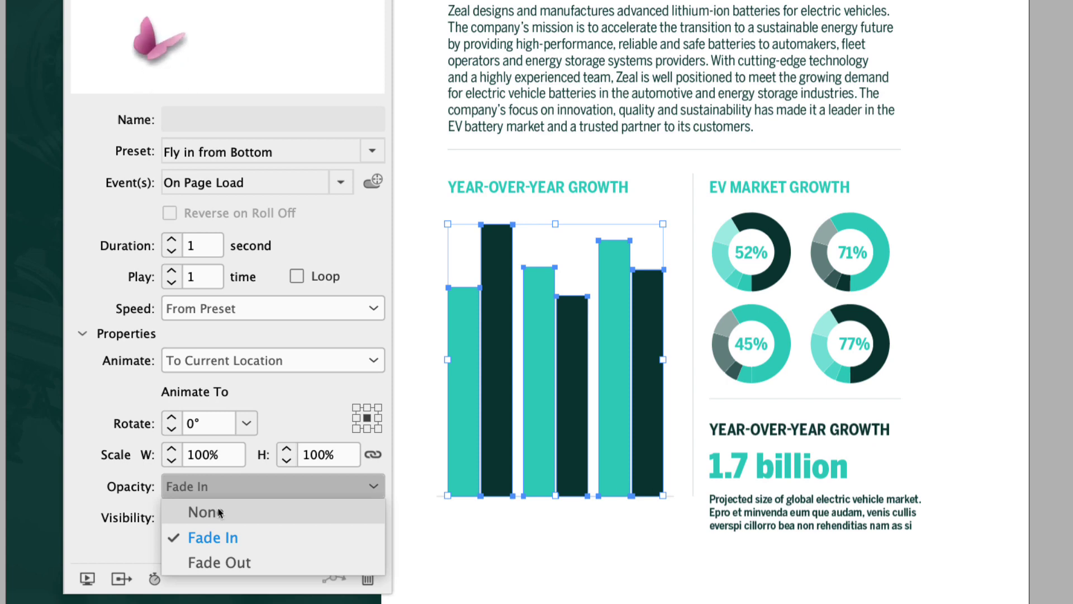
click(219, 513)
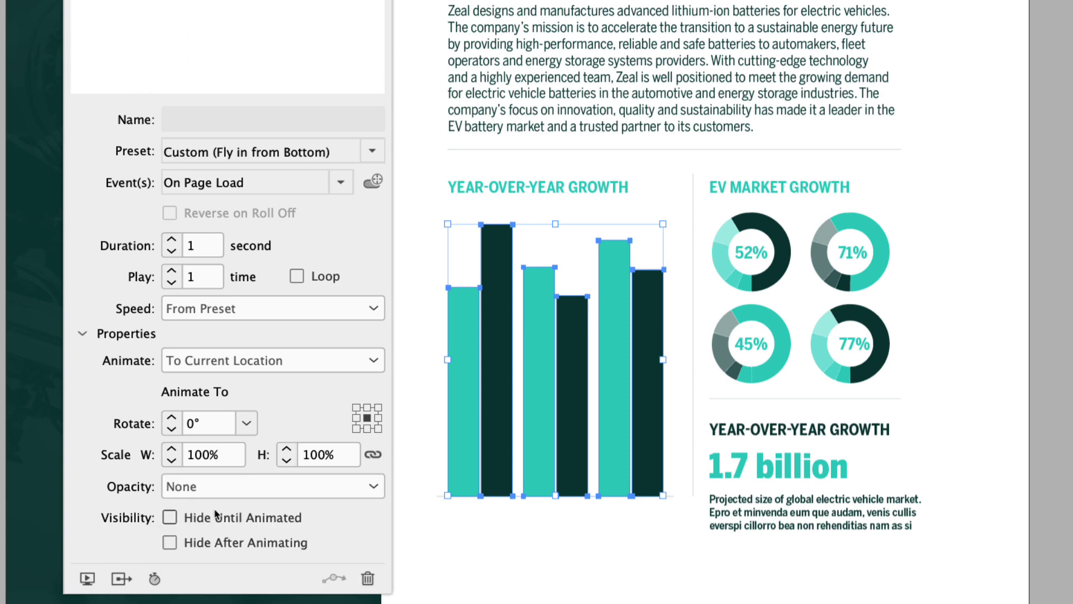
click(170, 518)
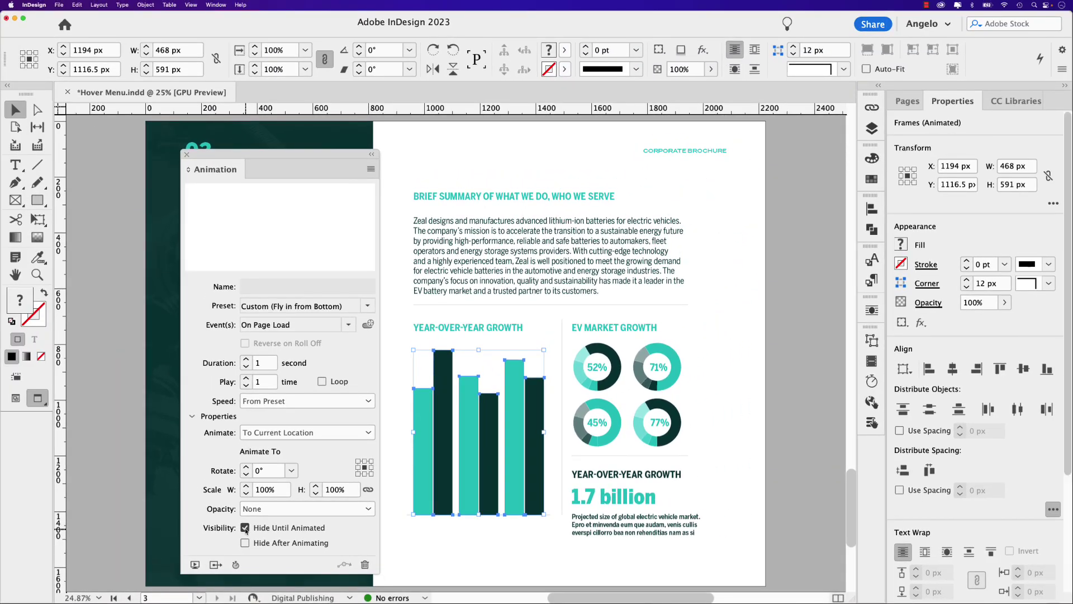
Play the bar chart animation in the EPUB Interactivity Preview and close the preview.
click(195, 564)
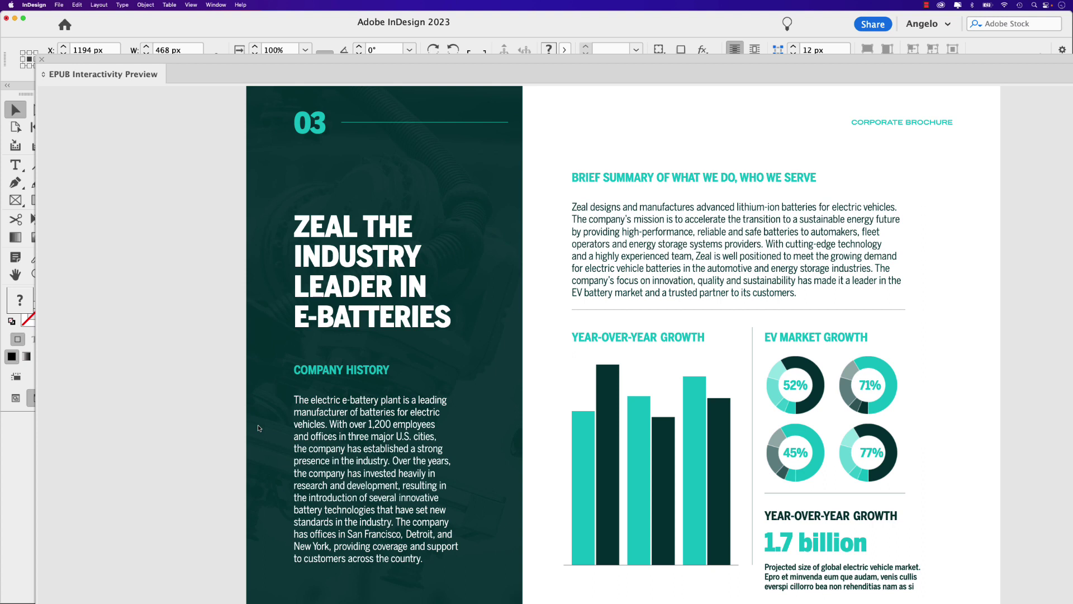
click(41, 58)
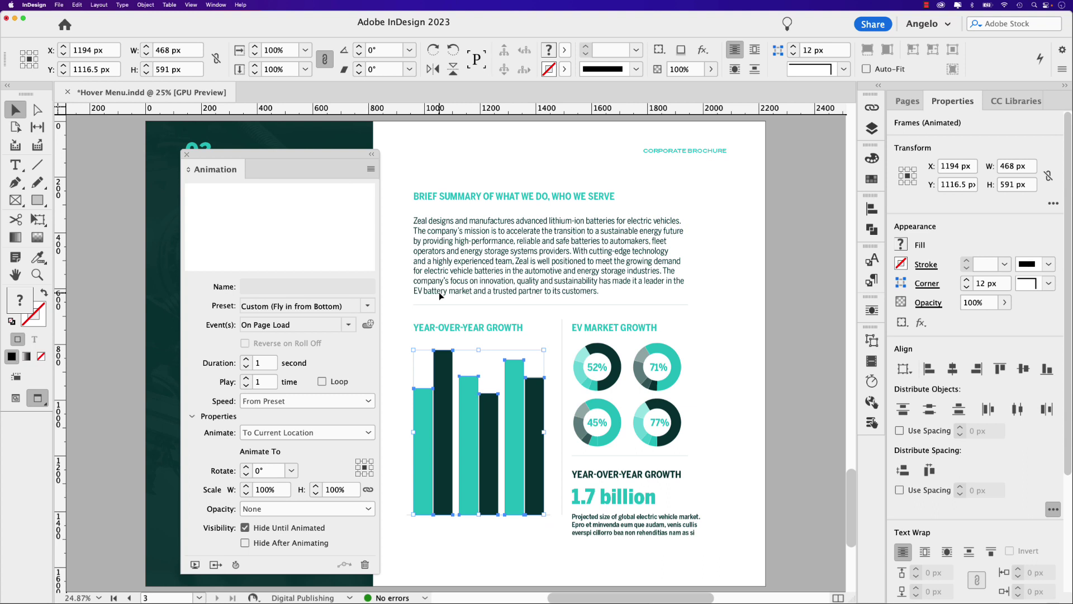
Examine the playing order of the bar animations assigned to the On Page Load event.
click(871, 381)
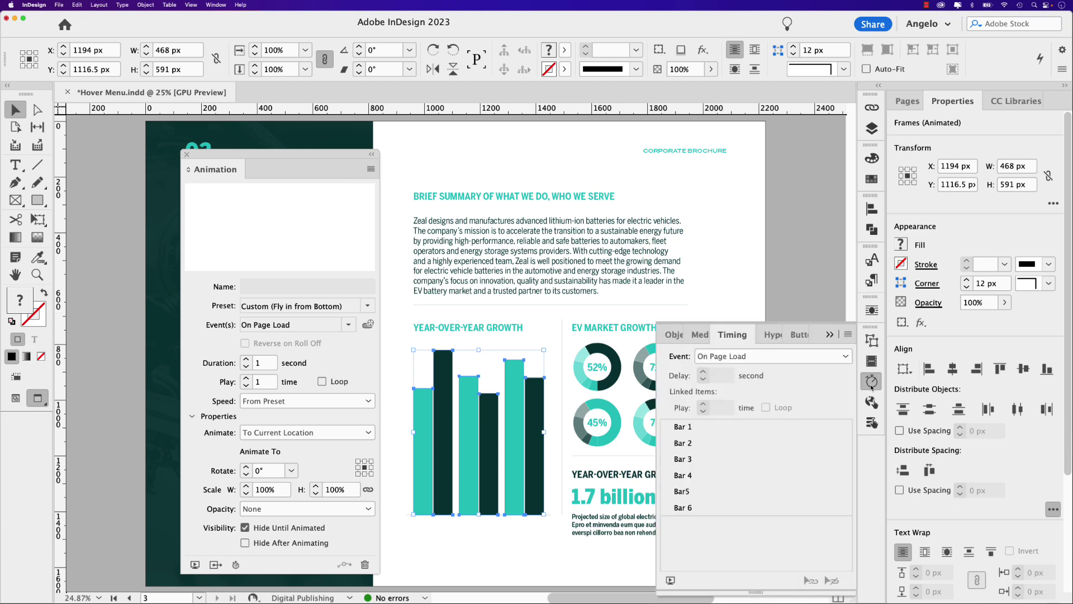
click(221, 7)
mouse_move(279, 132)
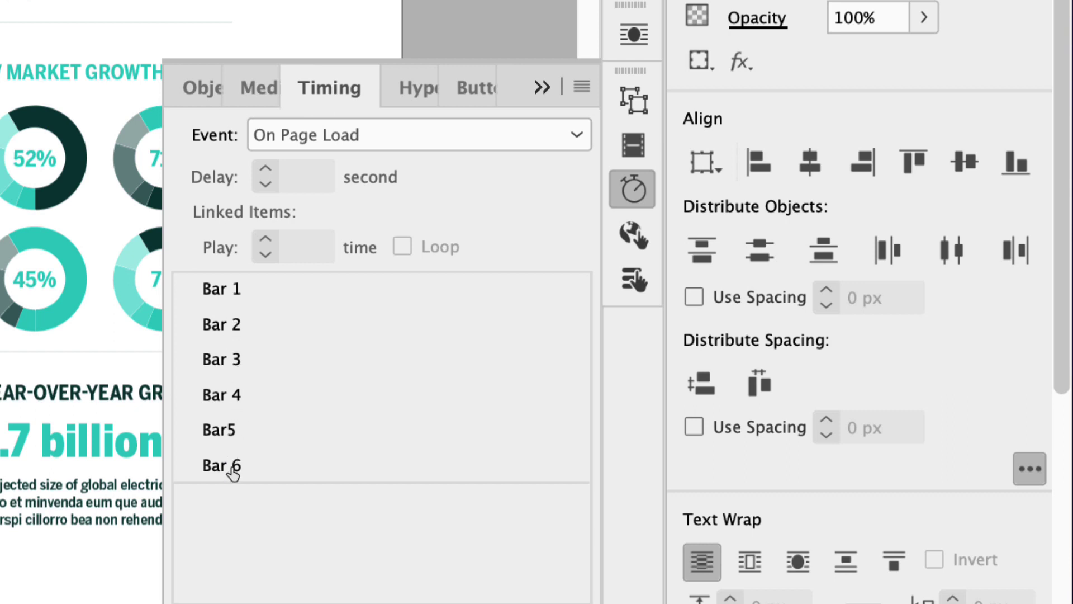
mouse_move(234, 472)
mouse_down()
mouse_move(226, 309)
mouse_move(237, 475)
mouse_up()
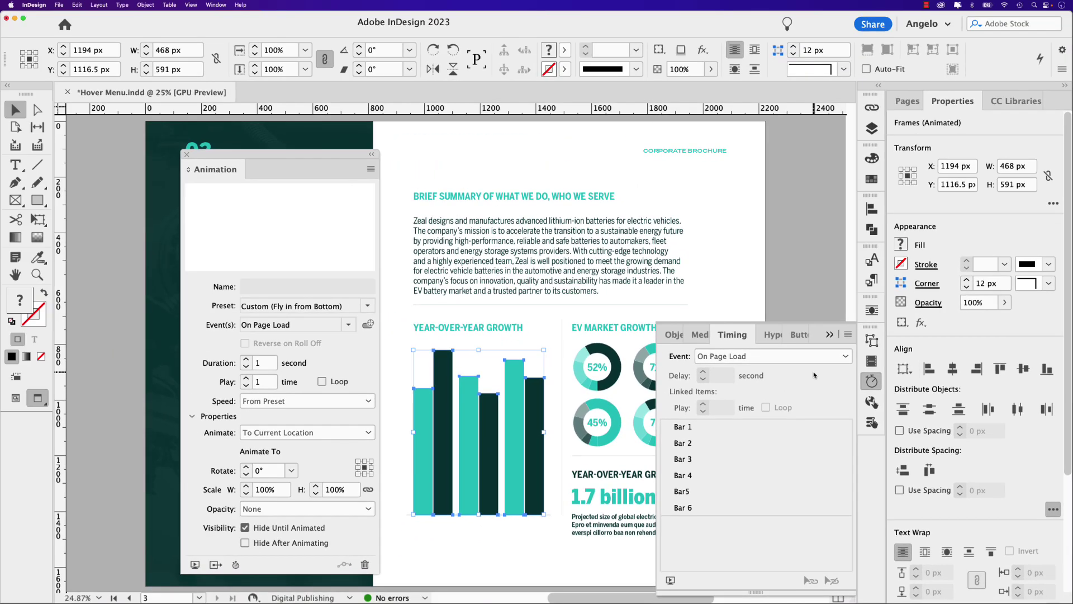
click(830, 334)
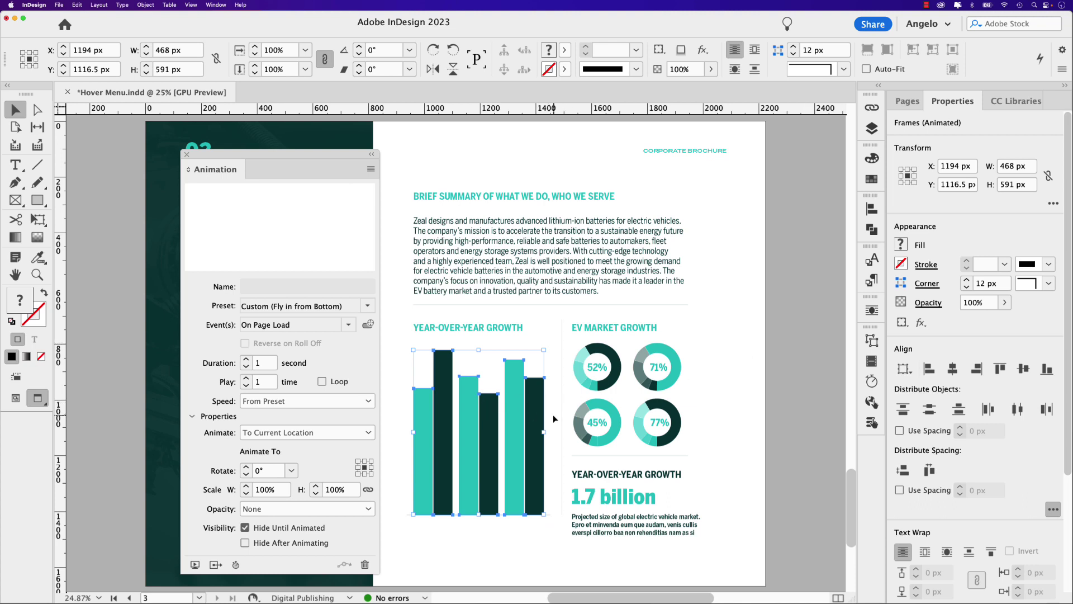
Collapse the Bar Graph layer's contents and make White Frame the active layer.
click(864, 136)
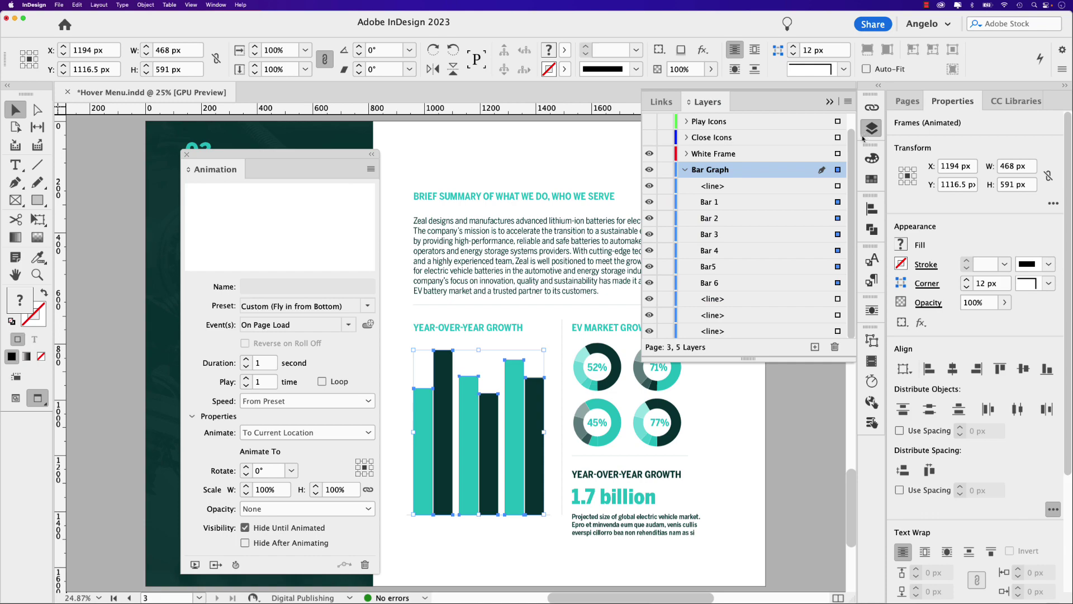
click(685, 169)
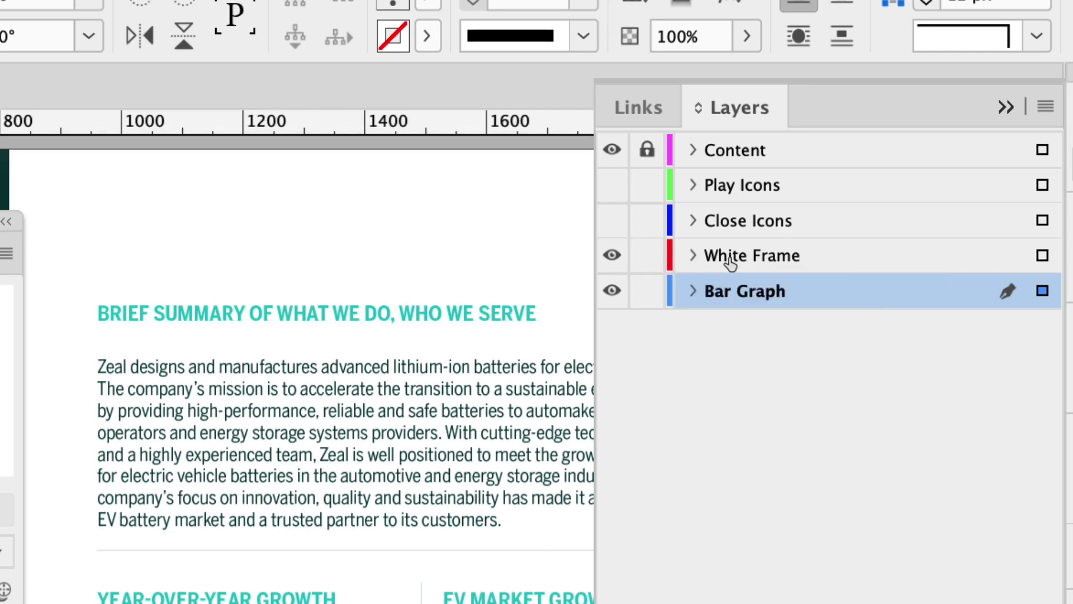
click(731, 263)
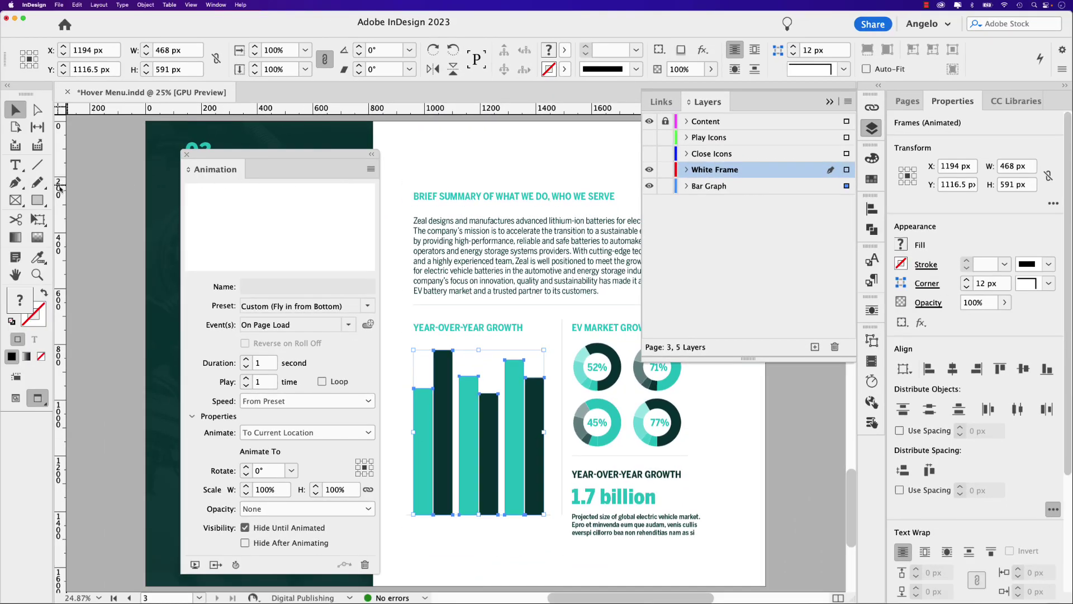
Show the guides and draw a rectangular frame about 1390 × 354 px over the white area's lower part, ending at the page's lower-right corner.
click(18, 201)
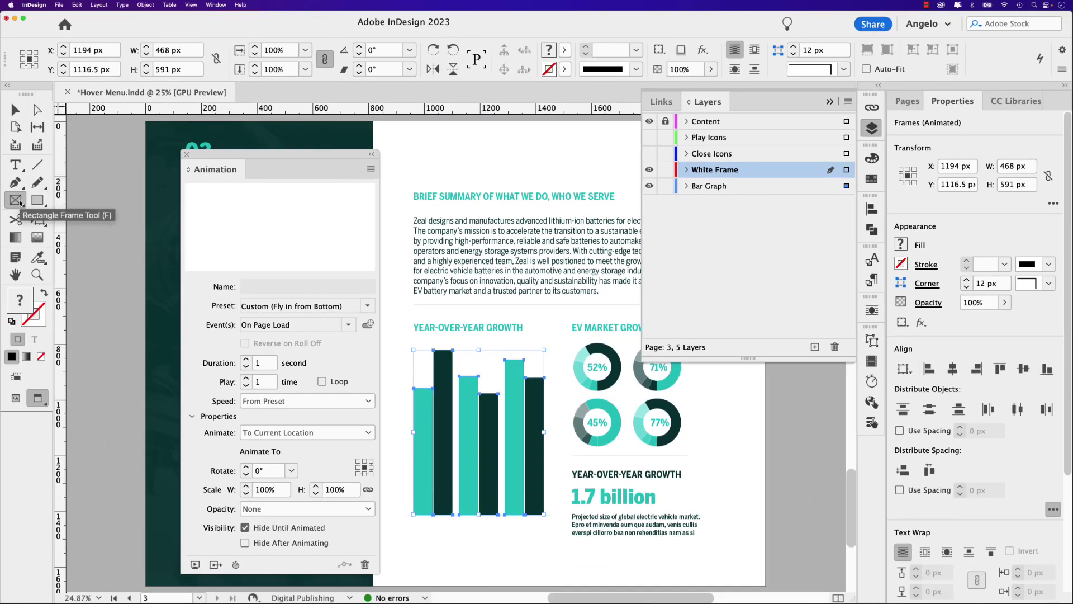
drag(294, 153, 211, 142)
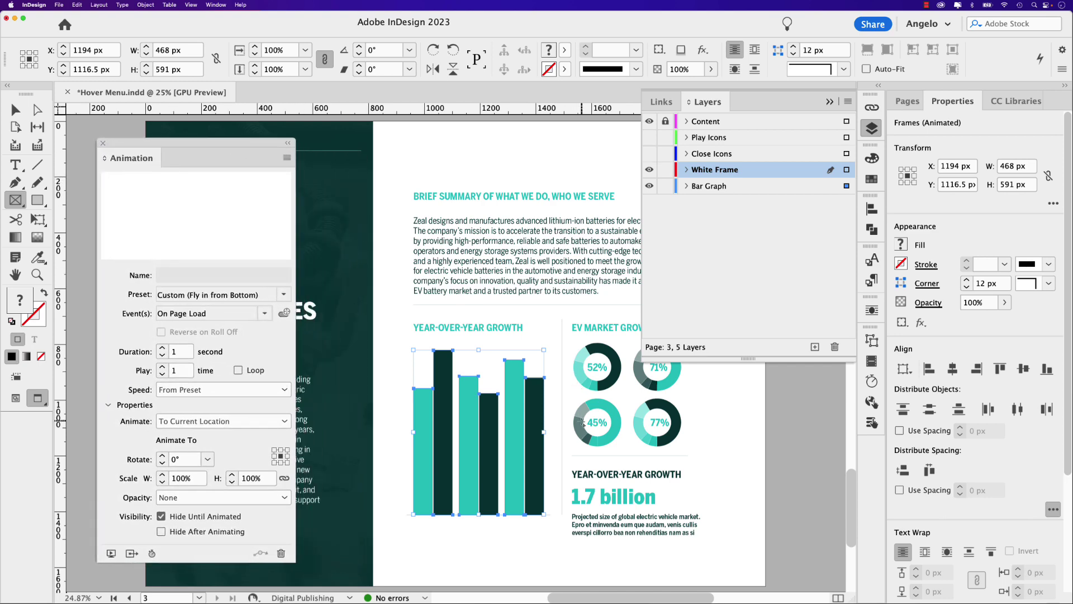
drag(583, 423, 538, 367)
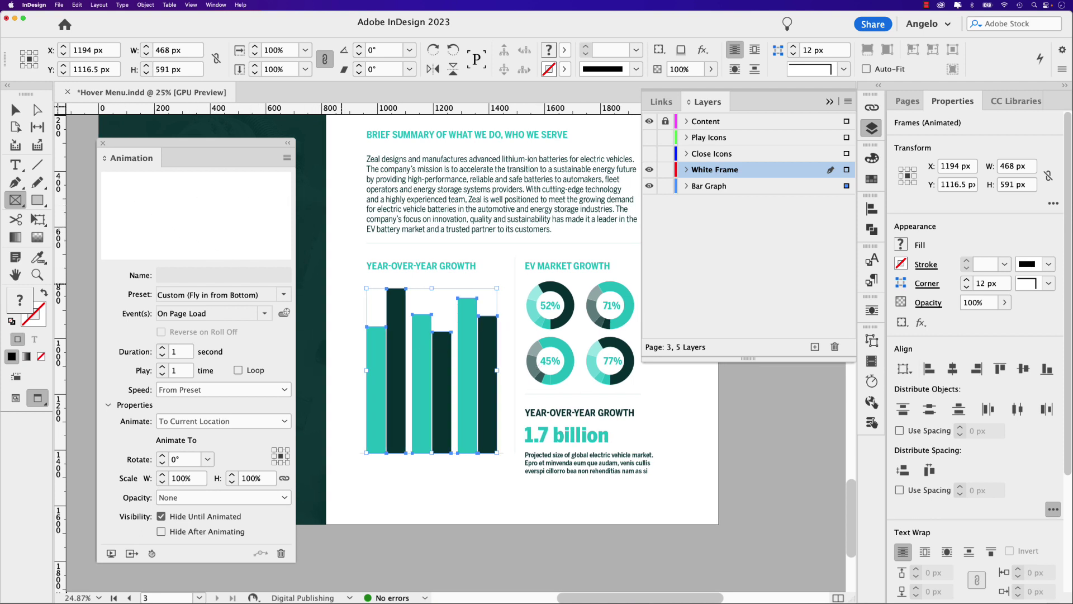
key(w)
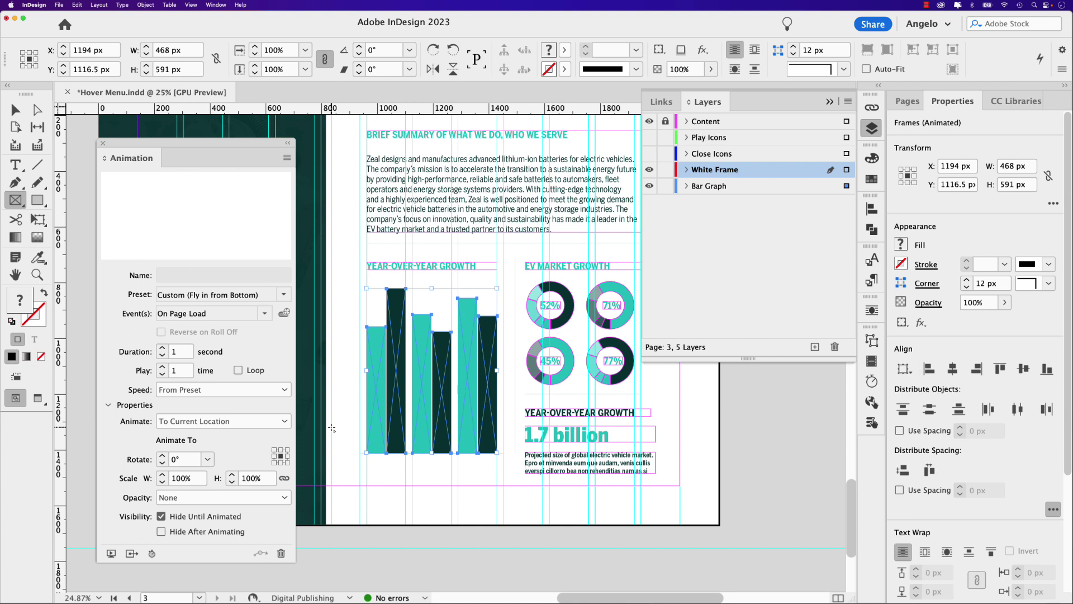
drag(332, 428, 718, 523)
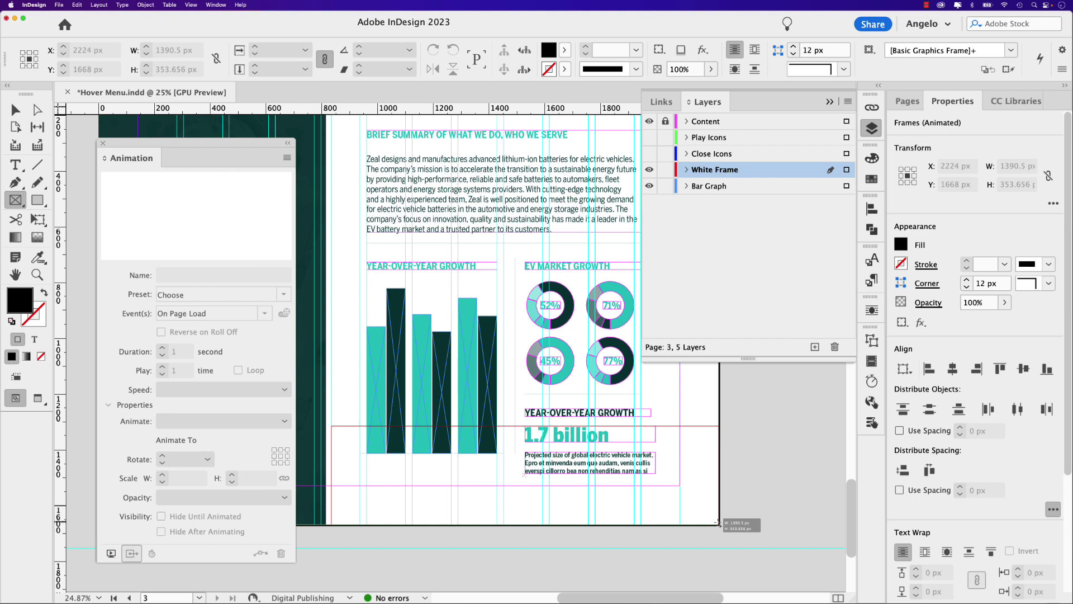
drag(719, 523, 718, 523)
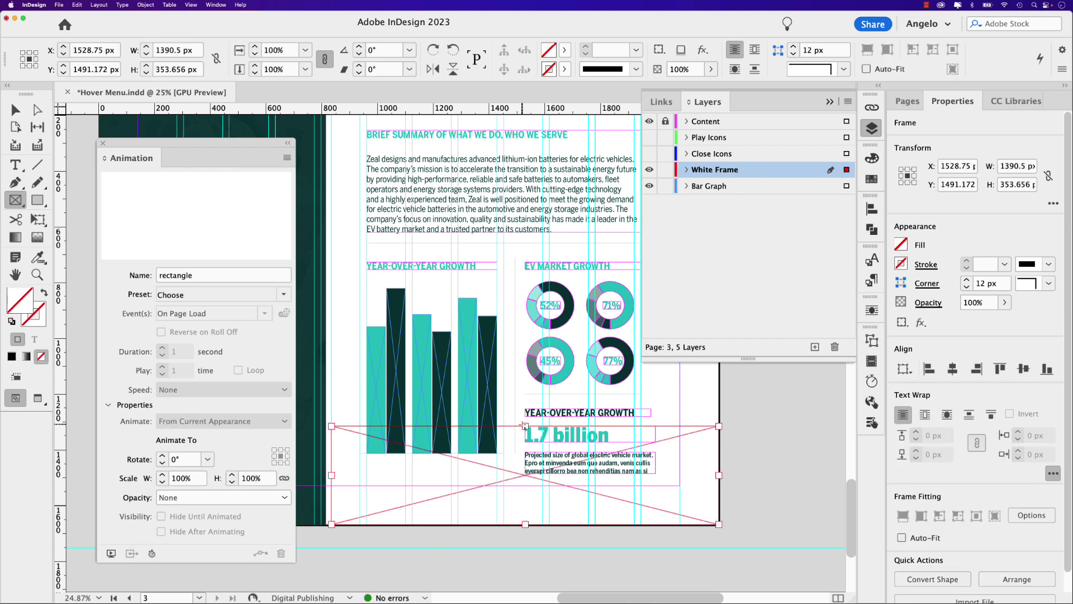
Lower the frame's top edge to the base of the bars, making it about 256 px high, and check the alignment at 100%.
click(7, 110)
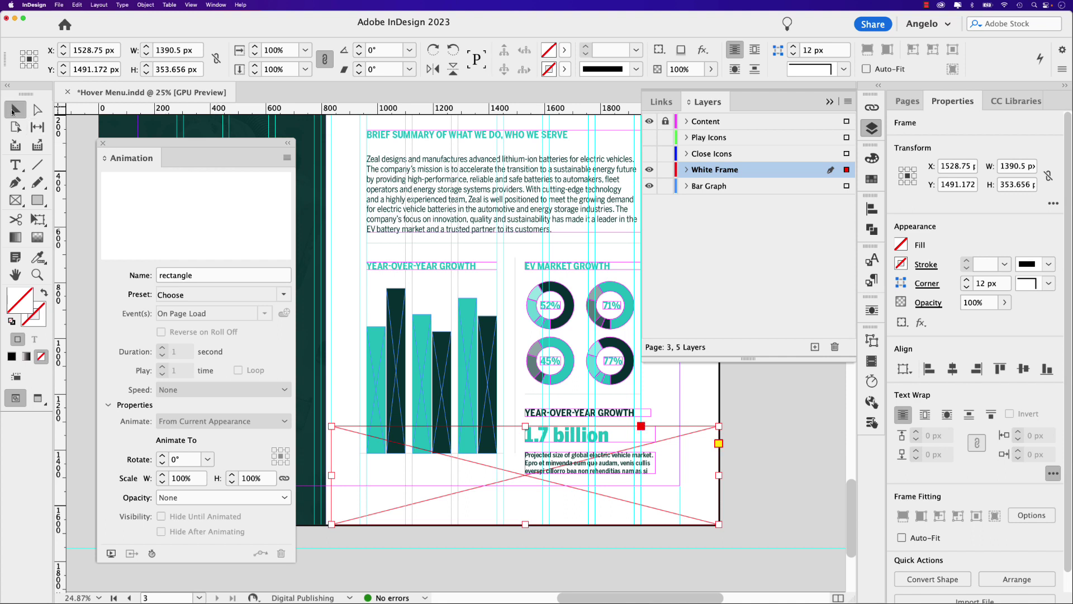
drag(526, 426, 525, 453)
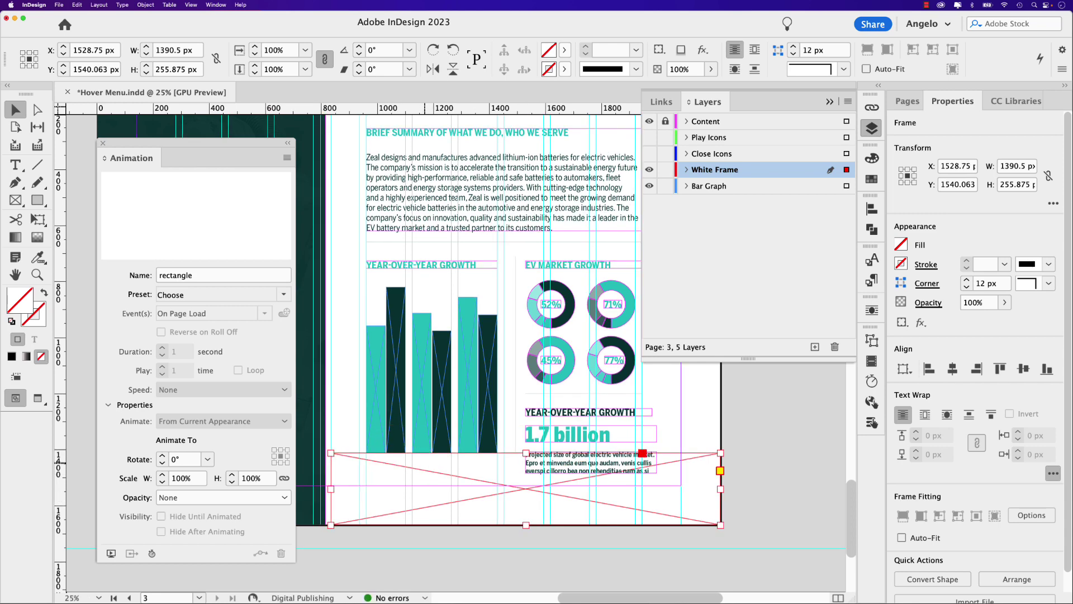
key(super+1)
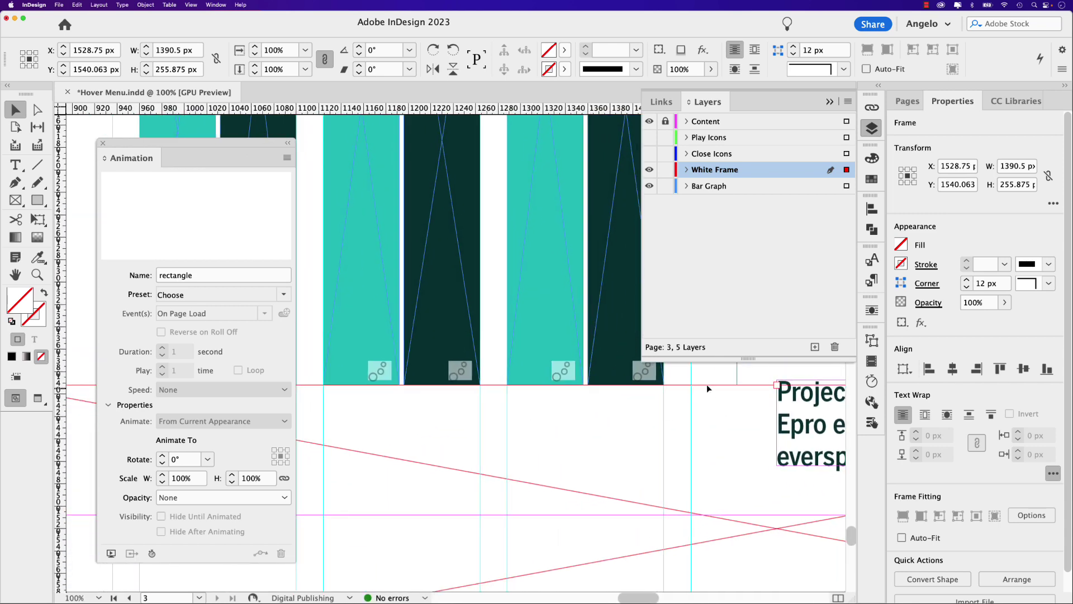
click(706, 370)
key(w)
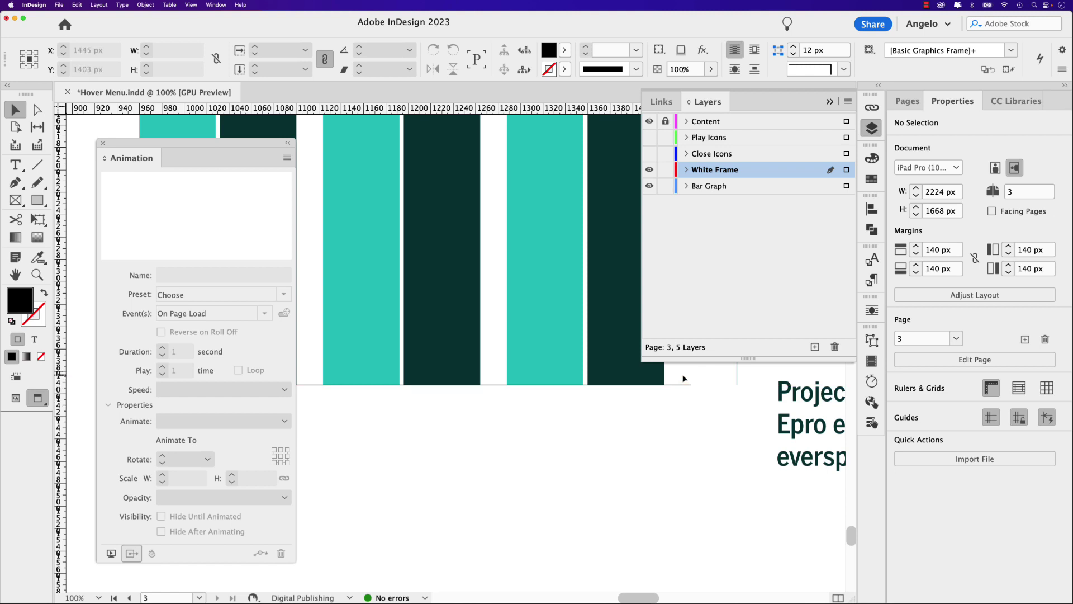
key(w)
Fill the rectangular frame below the bars with the [Paper] swatch.
click(679, 406)
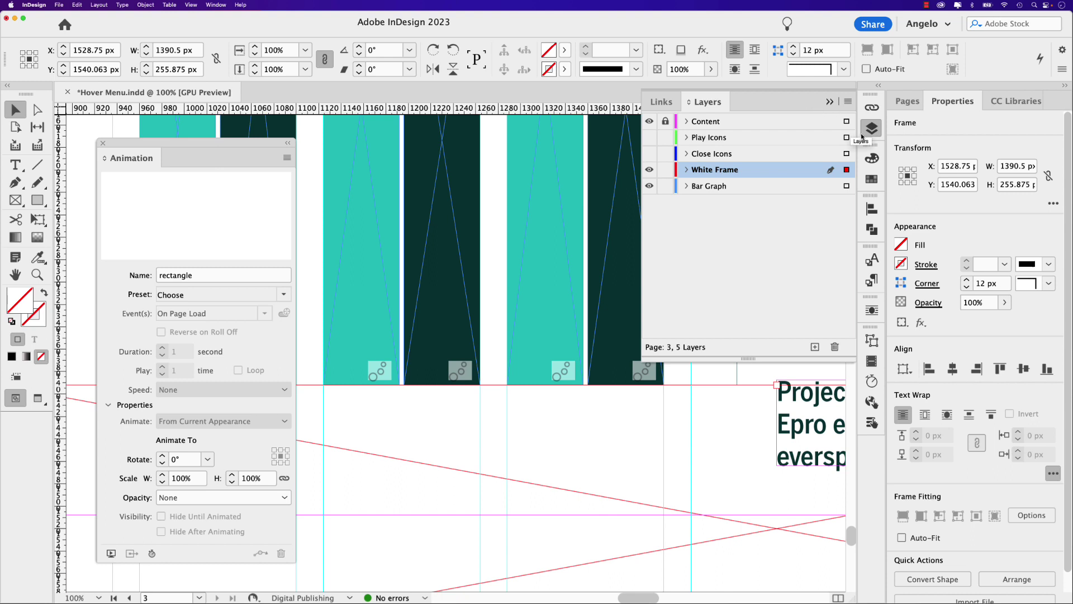
click(871, 178)
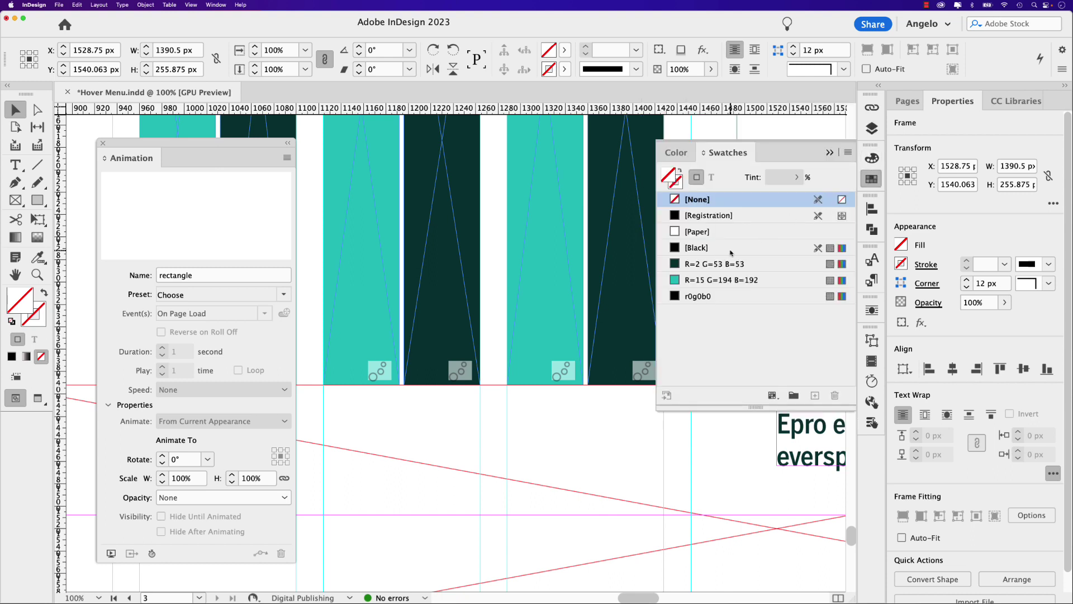
click(698, 231)
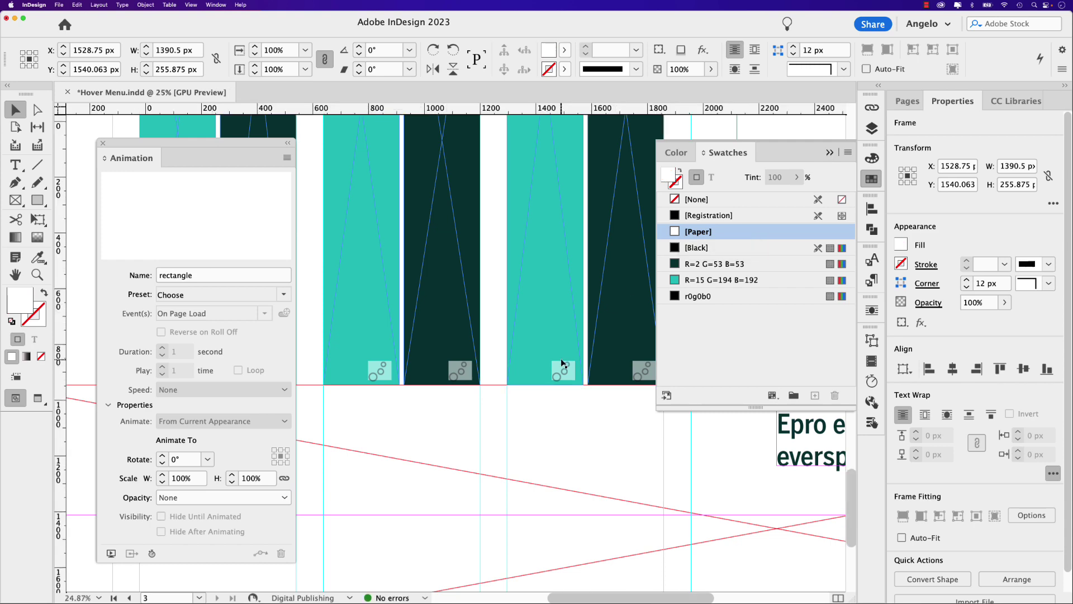
key(super+0)
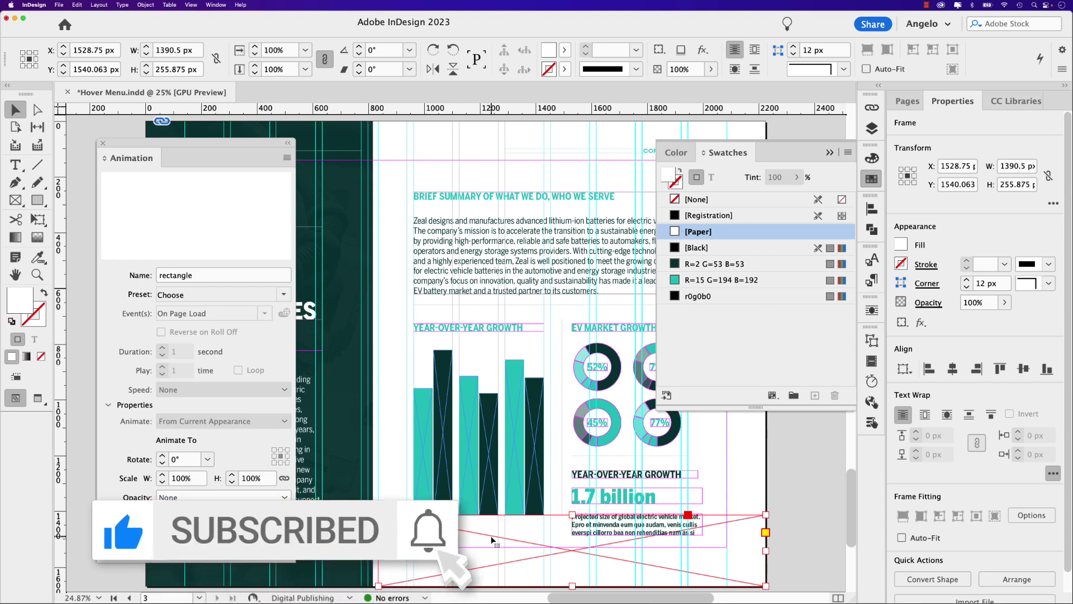
Lock the White Frame layer and preview the page's animation, closing the preview when done.
click(871, 128)
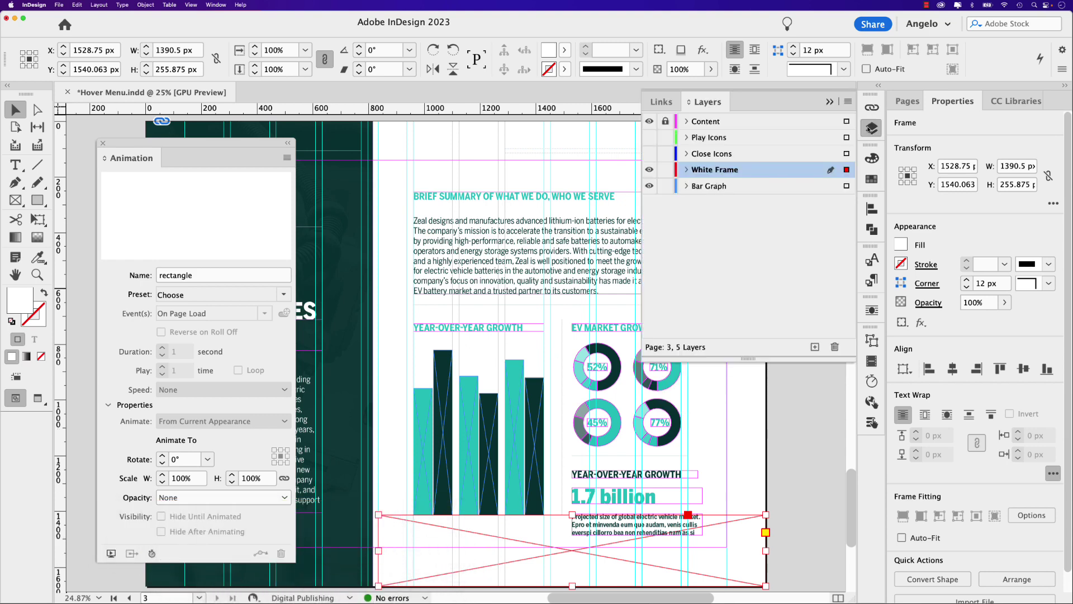
click(665, 169)
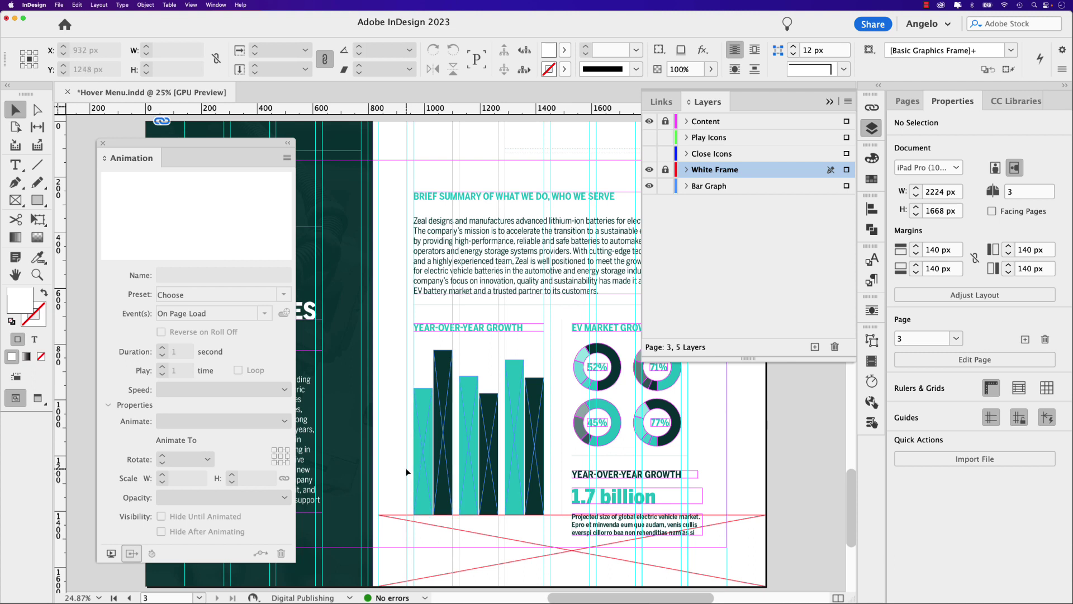
click(110, 554)
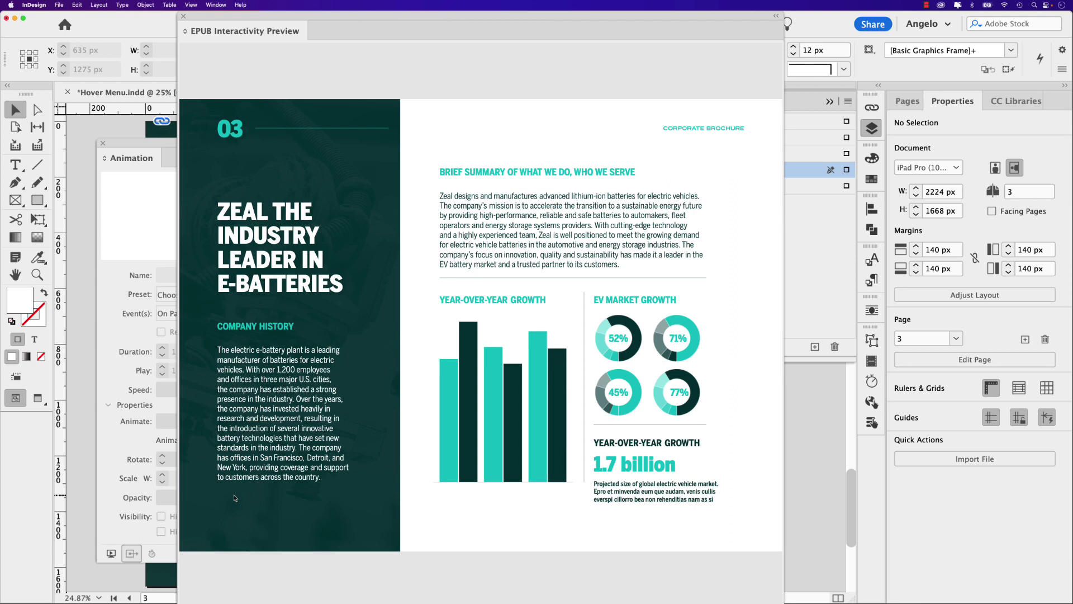
click(183, 16)
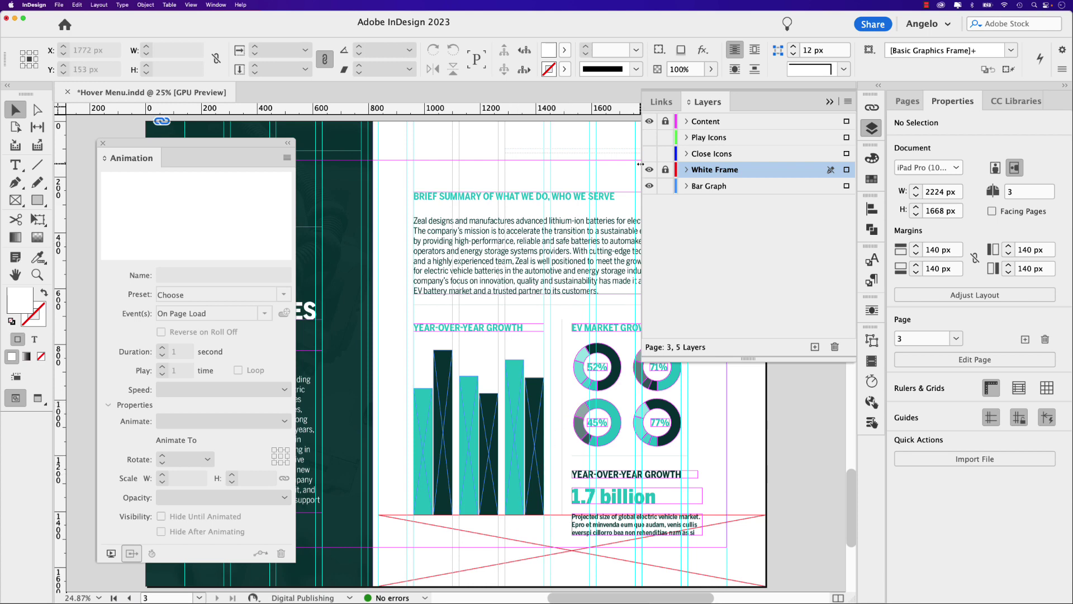
Show the Play Icons layer, keep Close Icons hidden, and check the three play icons below the bars.
click(648, 137)
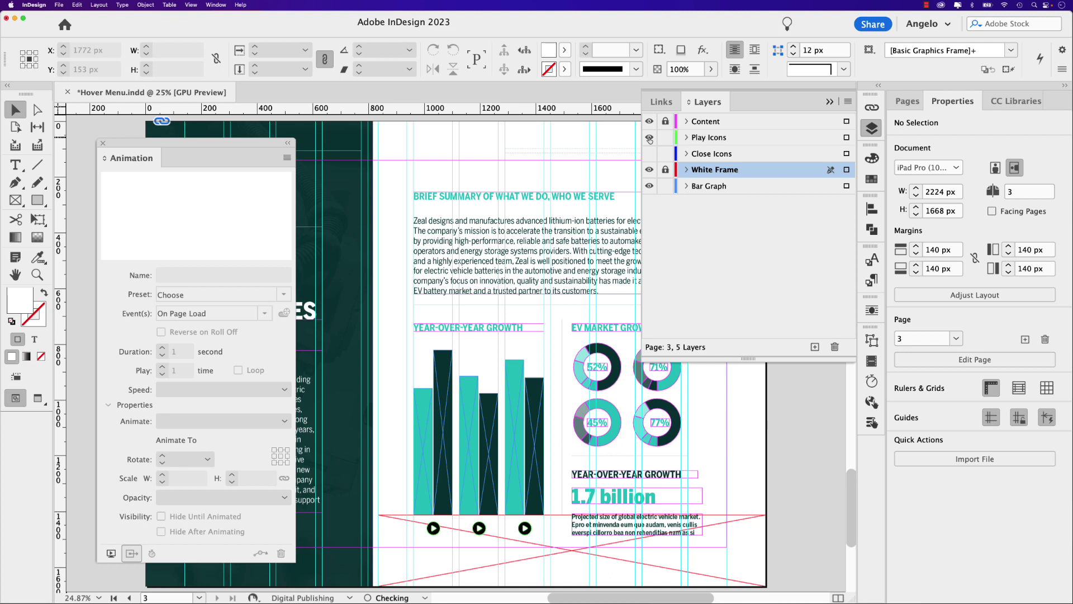
click(648, 154)
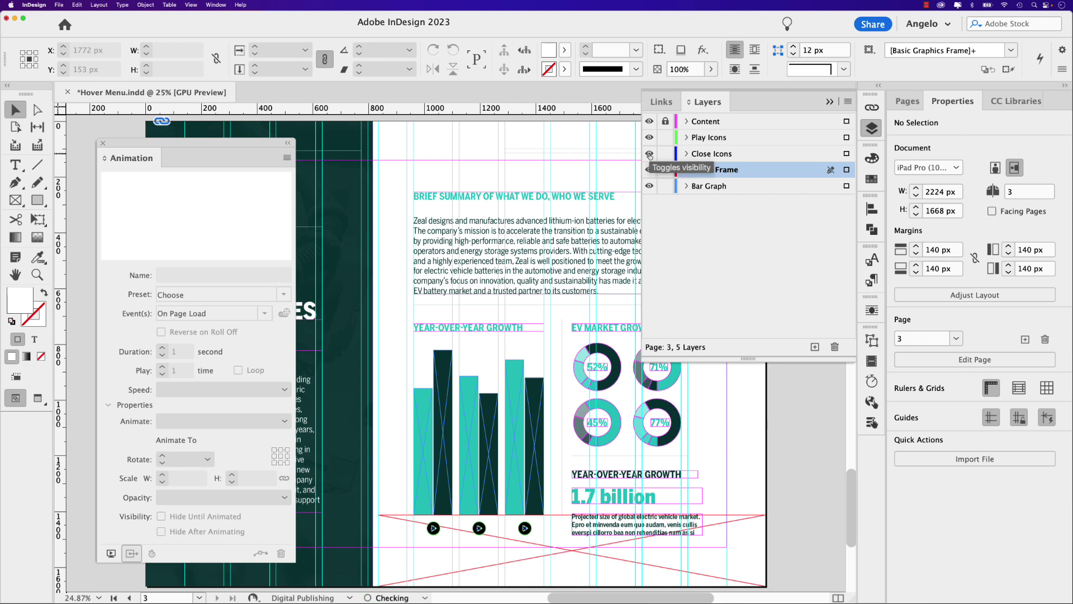
click(649, 153)
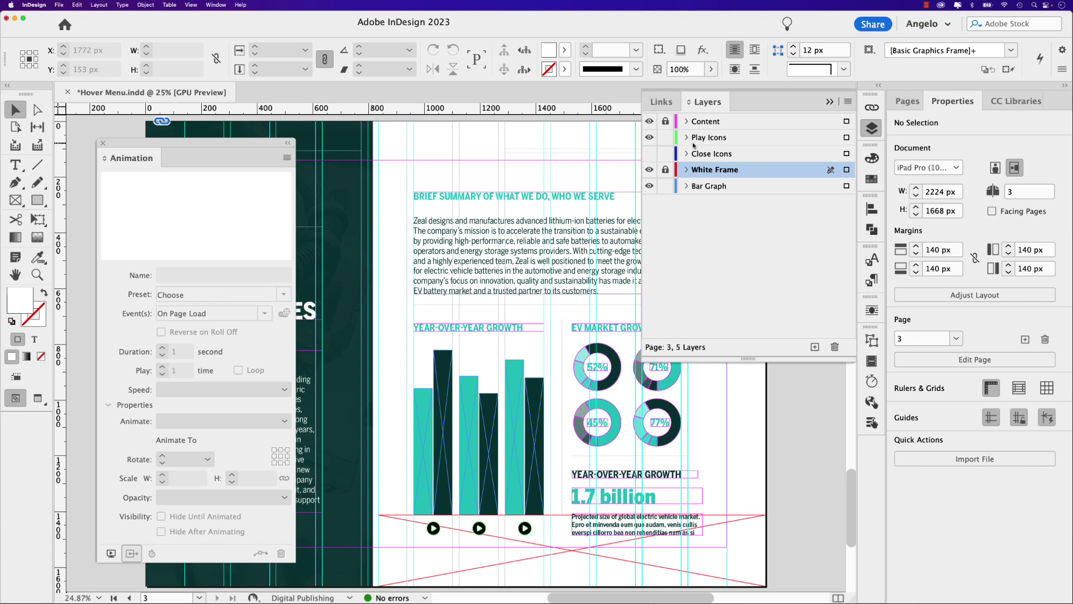
click(434, 529)
click(479, 528)
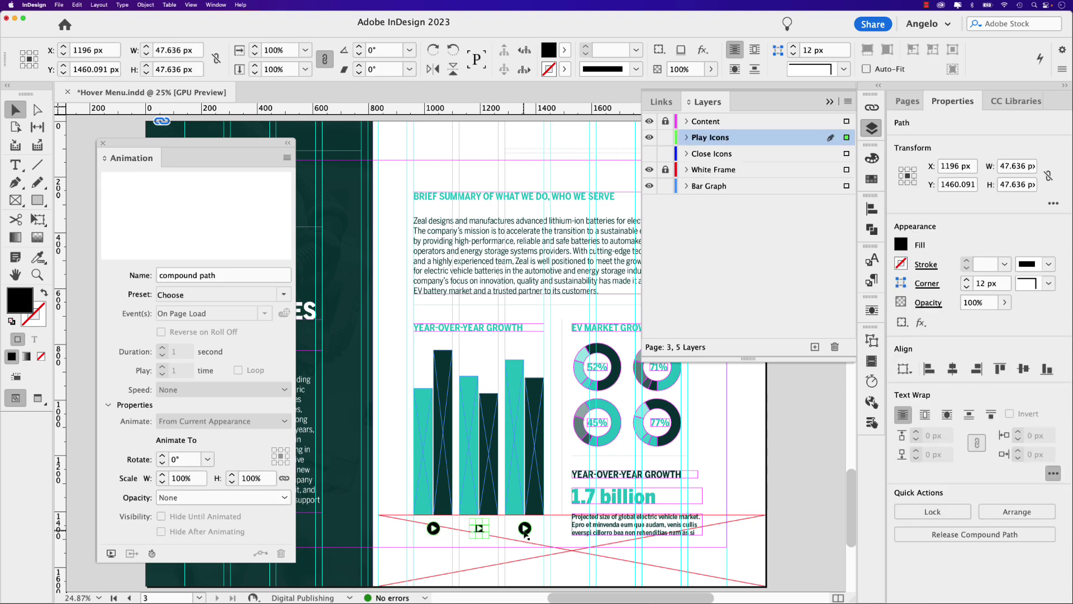
drag(525, 531, 432, 528)
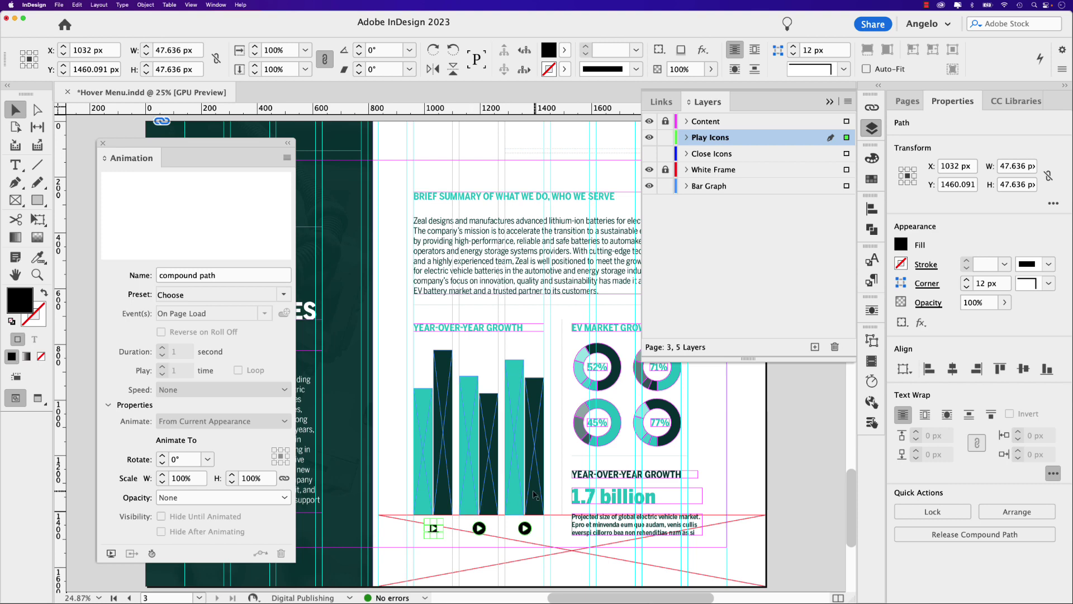
click(555, 485)
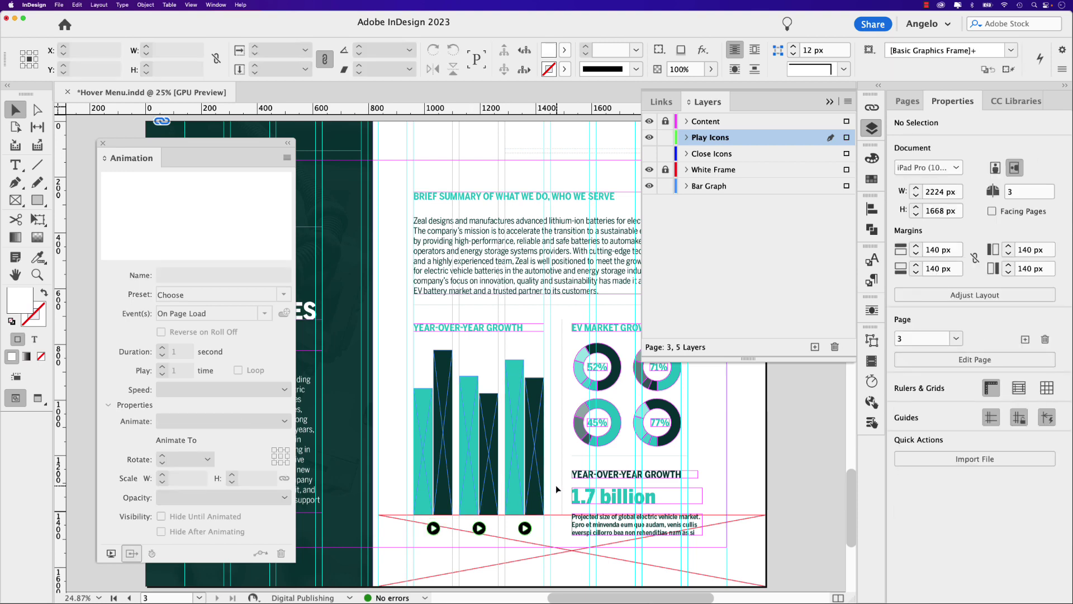
Open the Buttons and Forms settings and group them with the floating Animation panel.
key(super+F12)
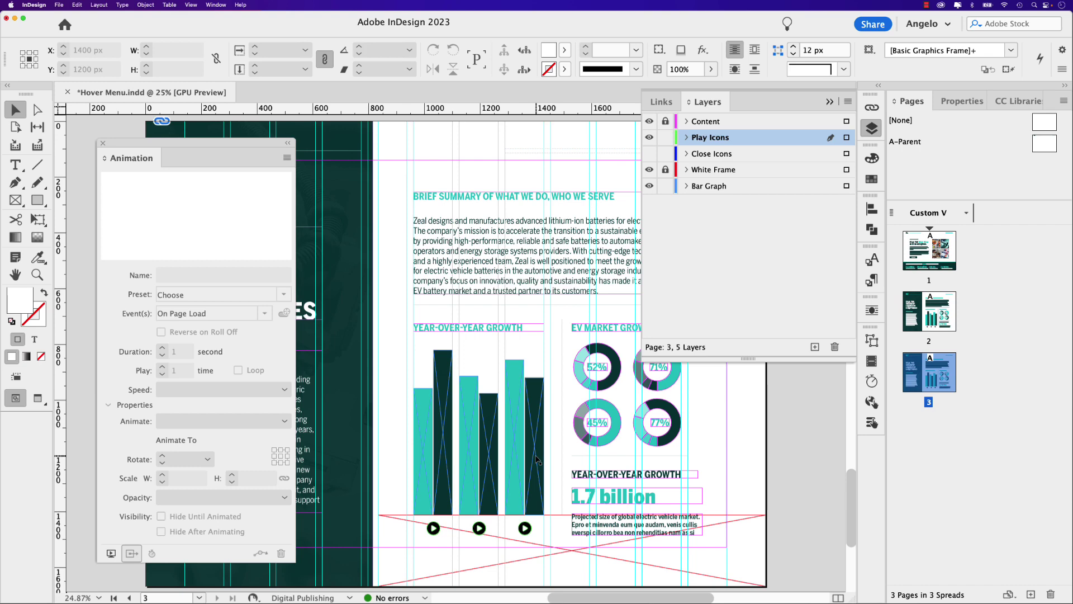
click(871, 422)
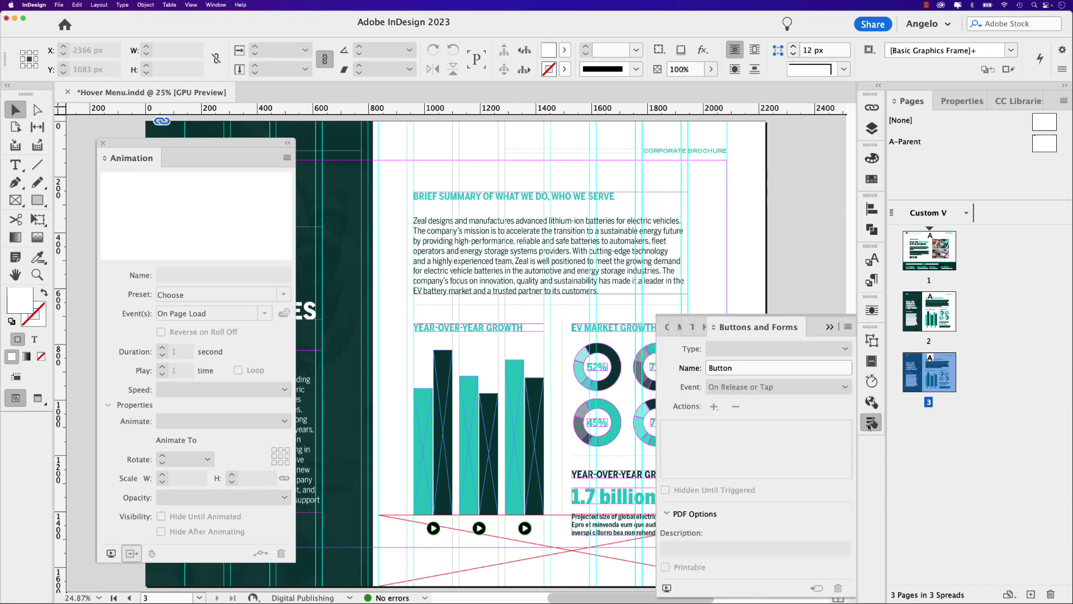
drag(755, 327, 320, 261)
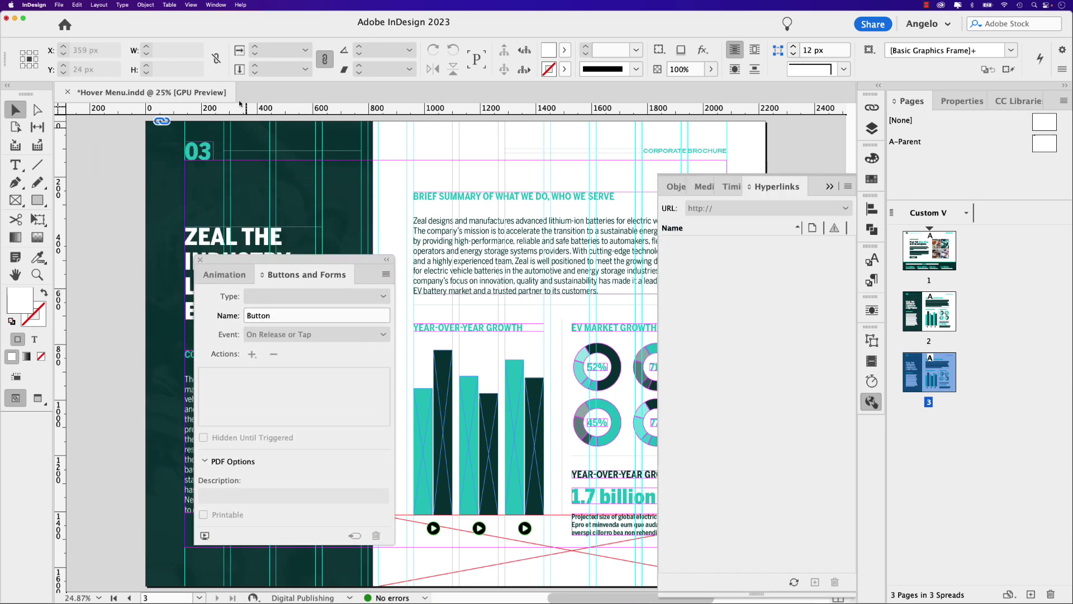
click(215, 5)
mouse_move(235, 134)
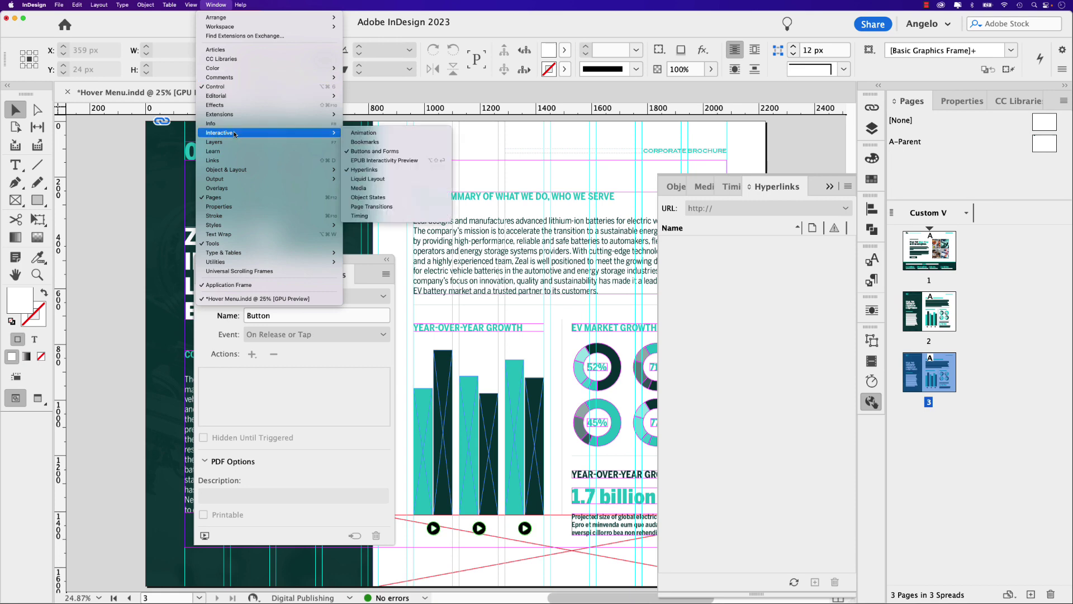
click(395, 156)
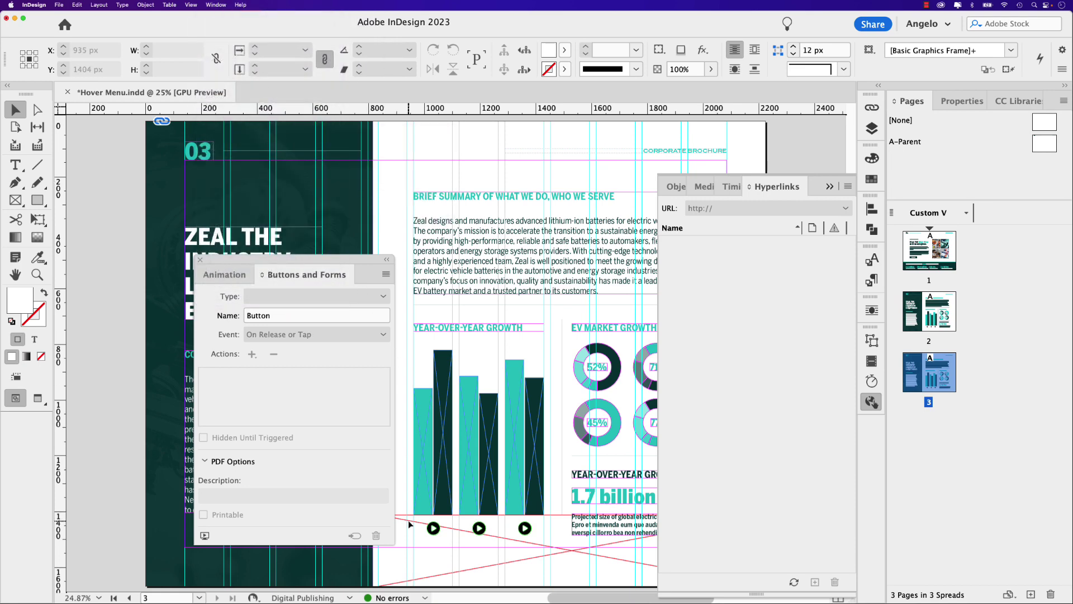
Convert the play icon below the first pair of bars into a Button.
click(433, 528)
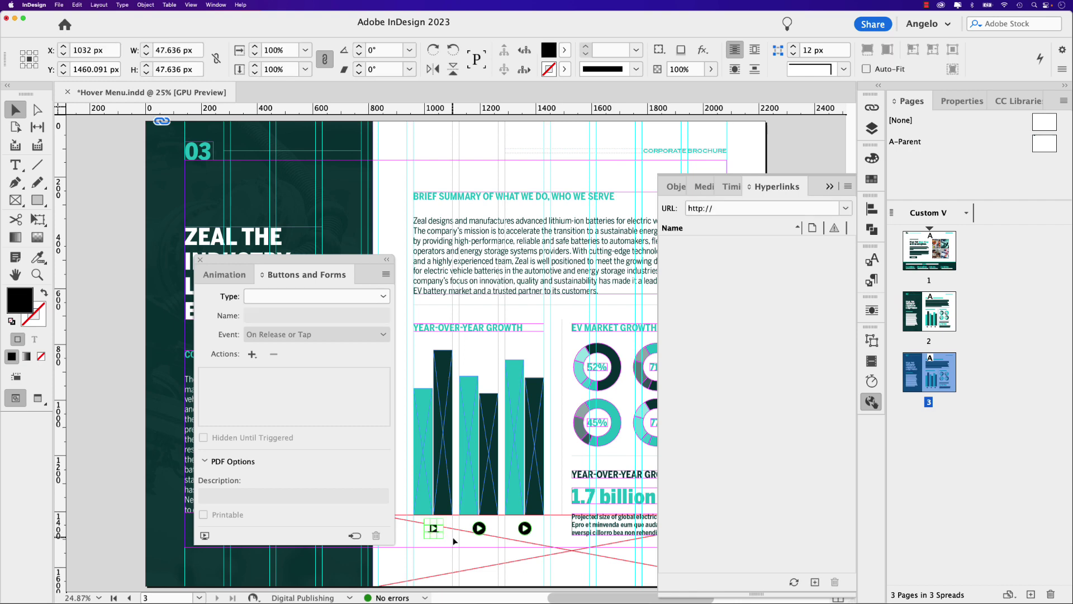
scroll(456, 540, up, 2)
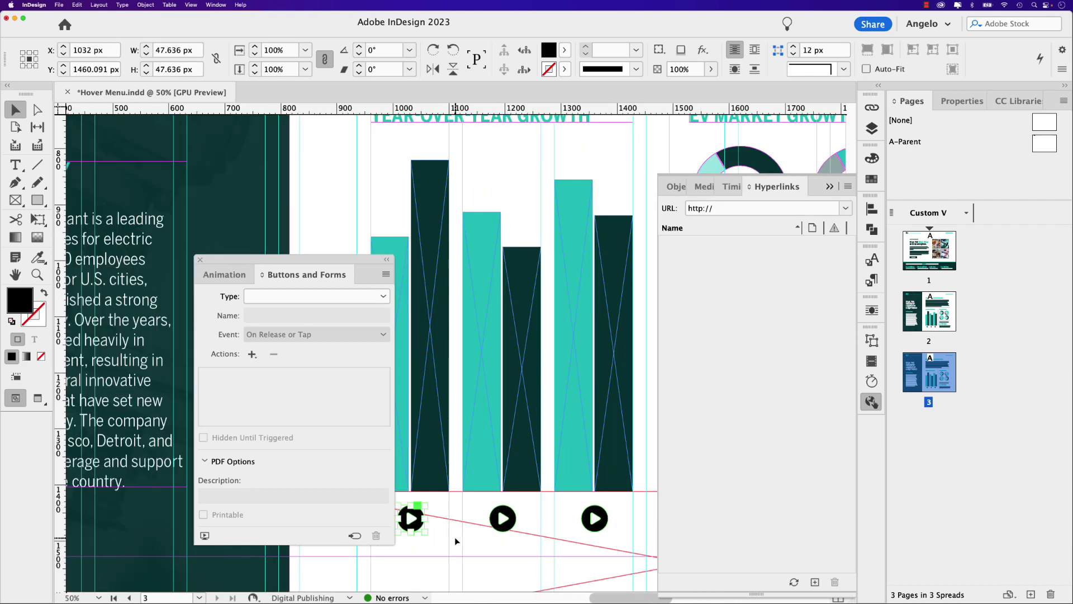
scroll(503, 475, down, 3)
scroll(542, 401, right, 1)
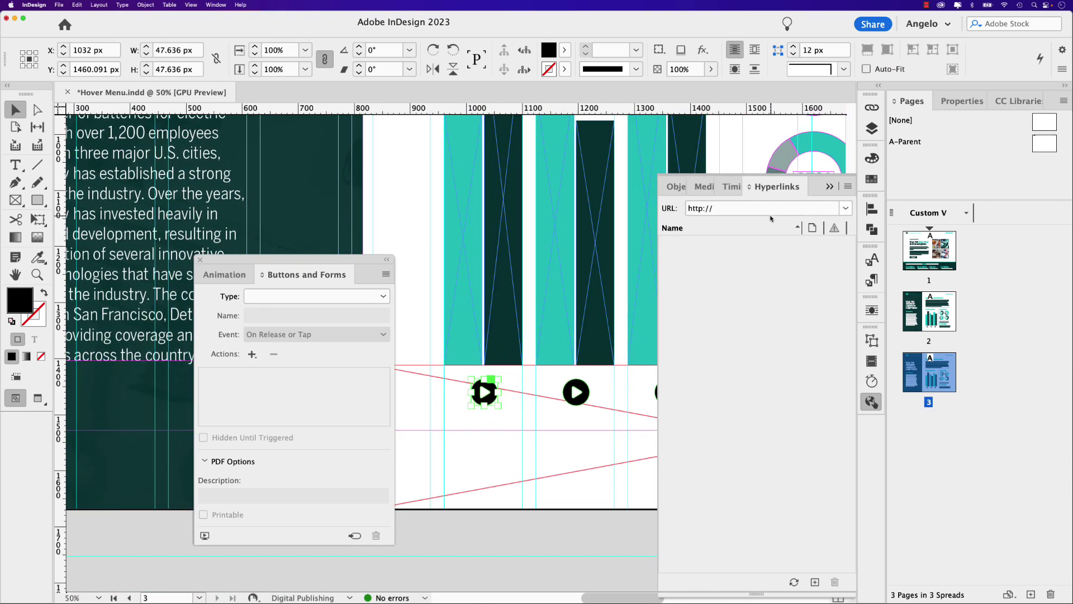
click(829, 186)
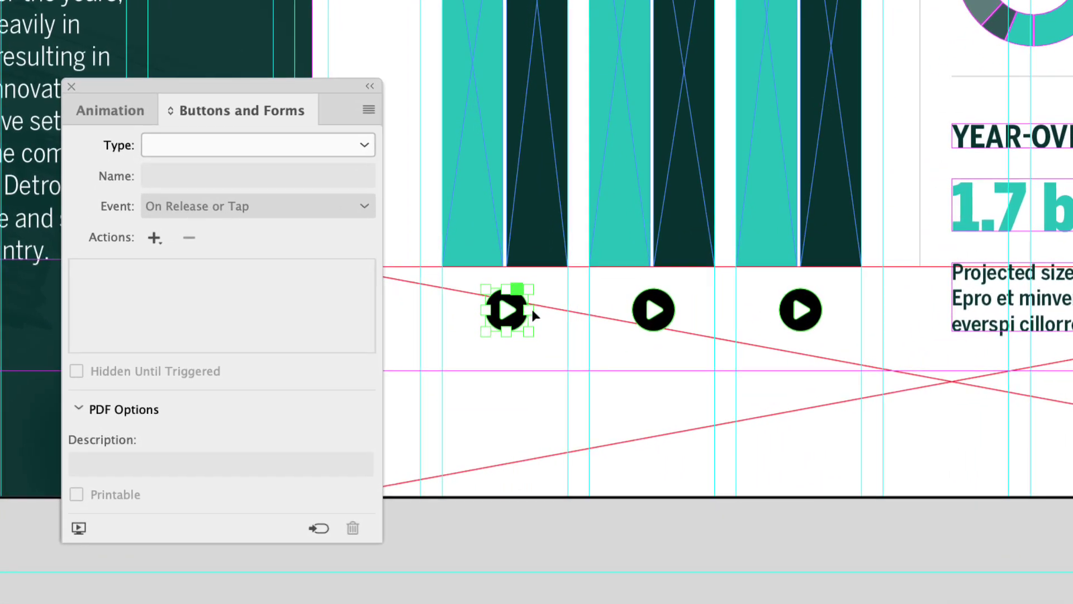
click(364, 146)
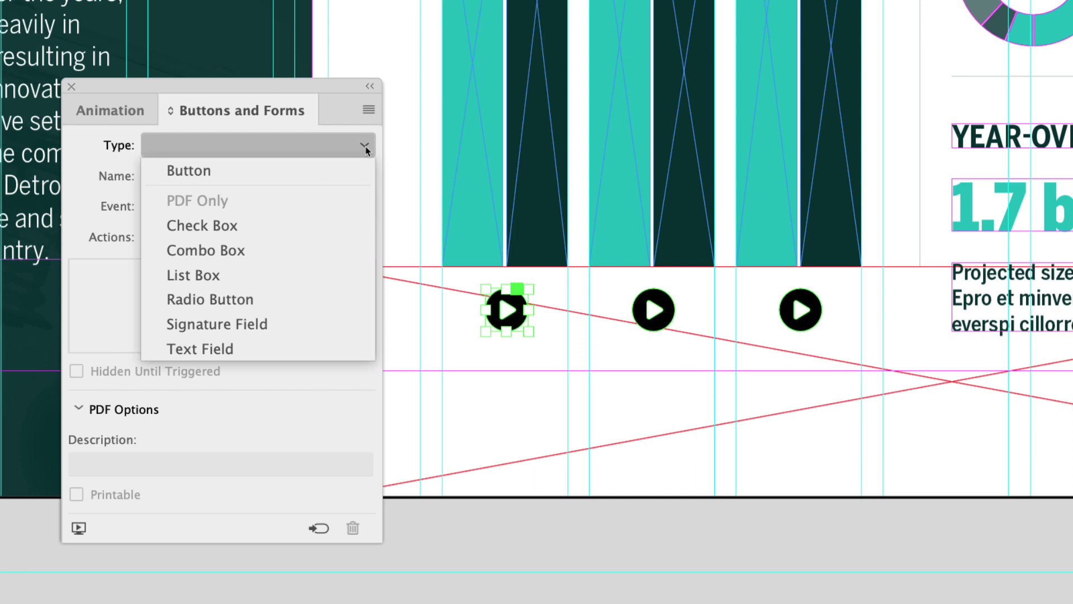
click(364, 147)
click(364, 147)
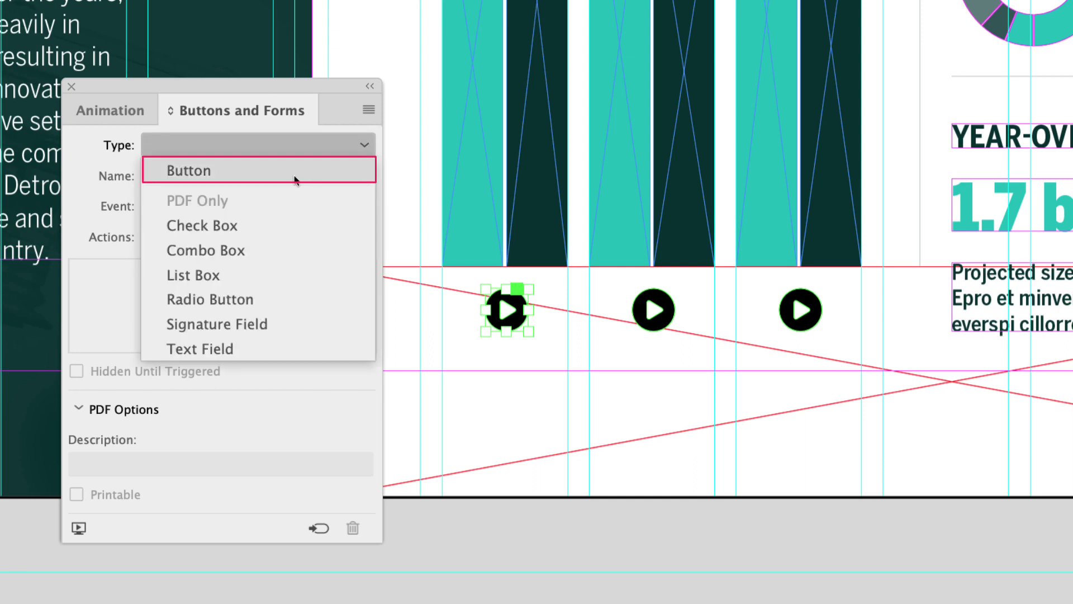
click(295, 170)
Name the first play icon's button "Play 1".
drag(255, 177, 128, 178)
text(Play )
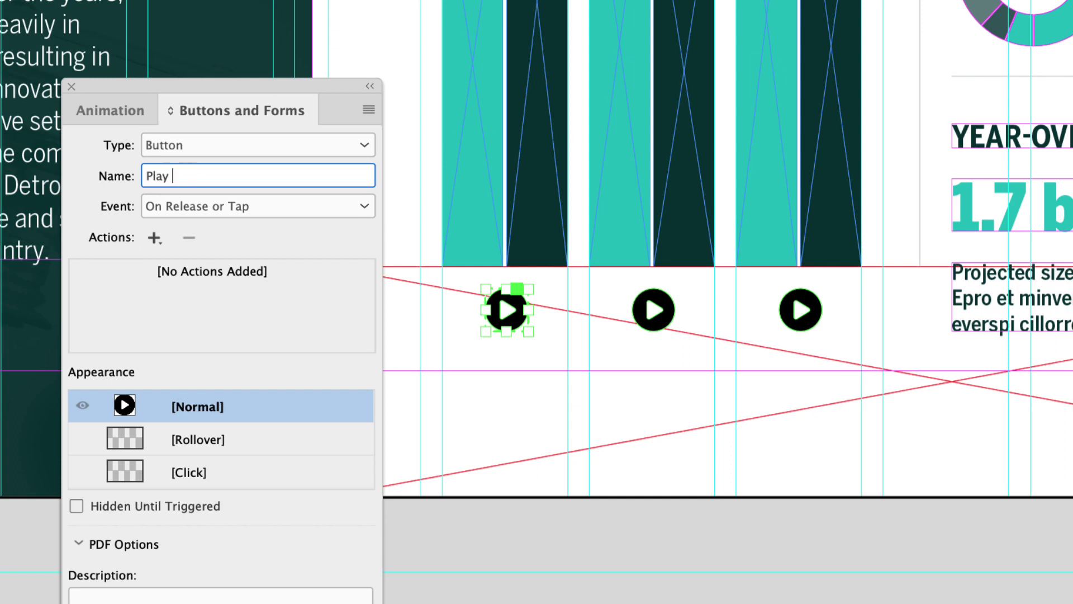
text(1)
key(Return)
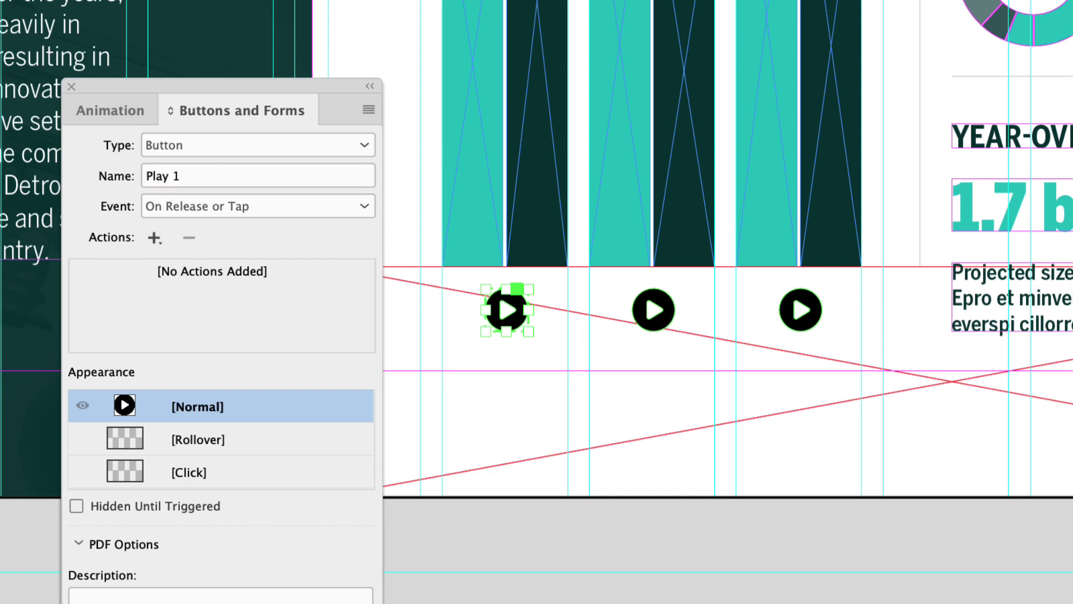
Add an Animation action to the Play 1 button that plays Bar 1 on release or tap.
click(156, 237)
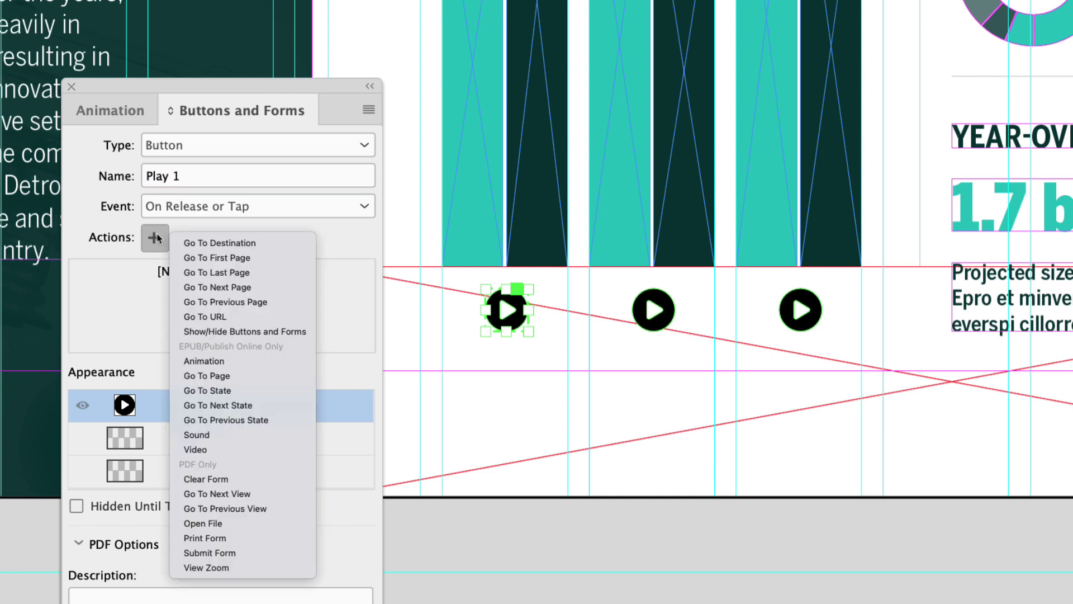
click(228, 359)
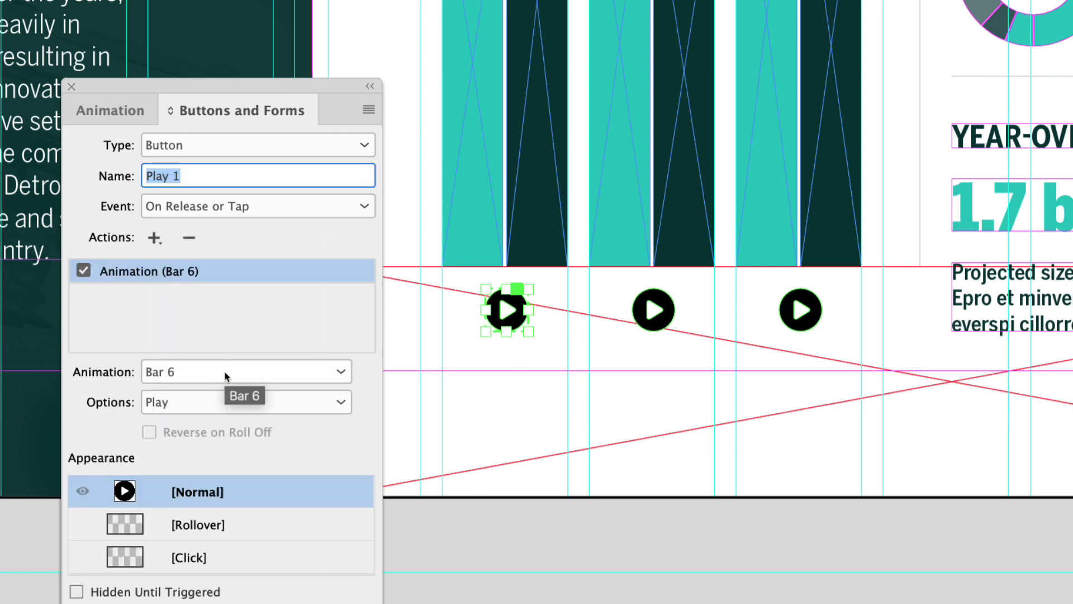
click(225, 376)
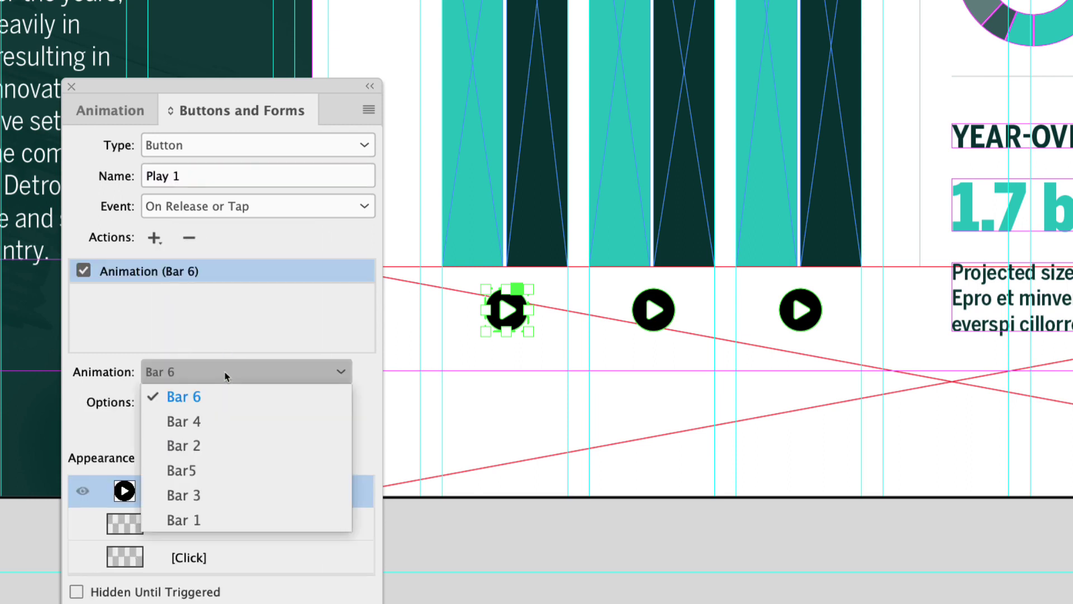
click(196, 520)
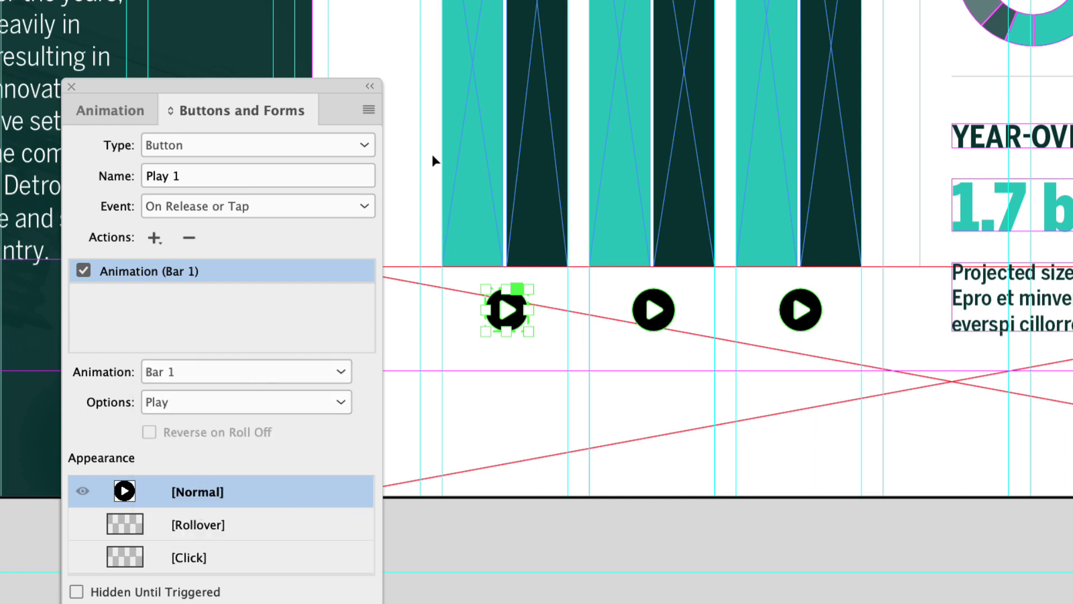
Examine the graph's bars one by one to work out which ones belong with each play button.
click(454, 153)
click(533, 153)
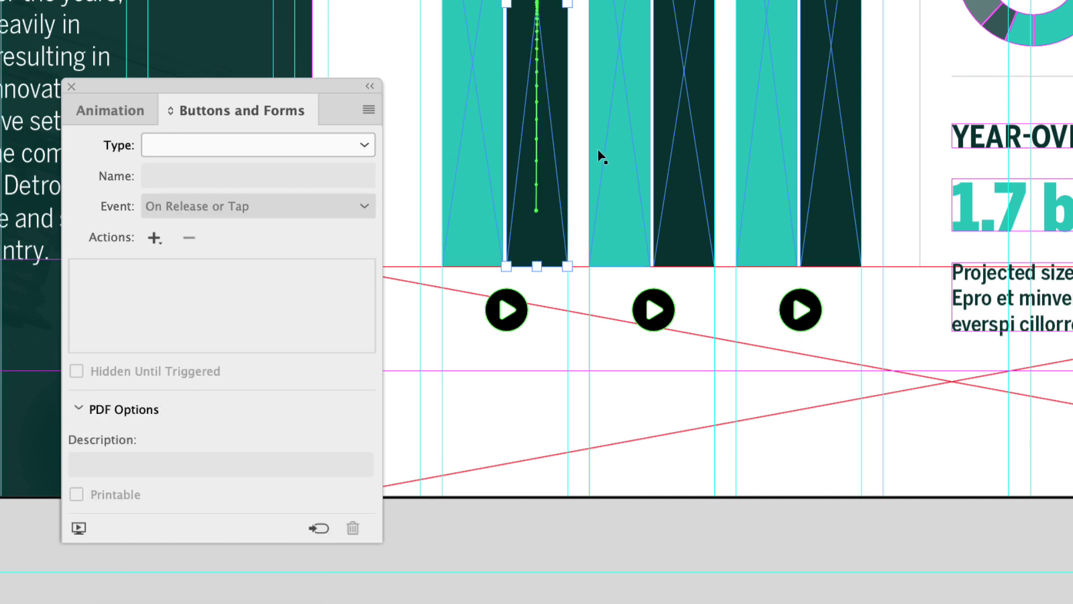
click(601, 150)
click(685, 154)
click(766, 154)
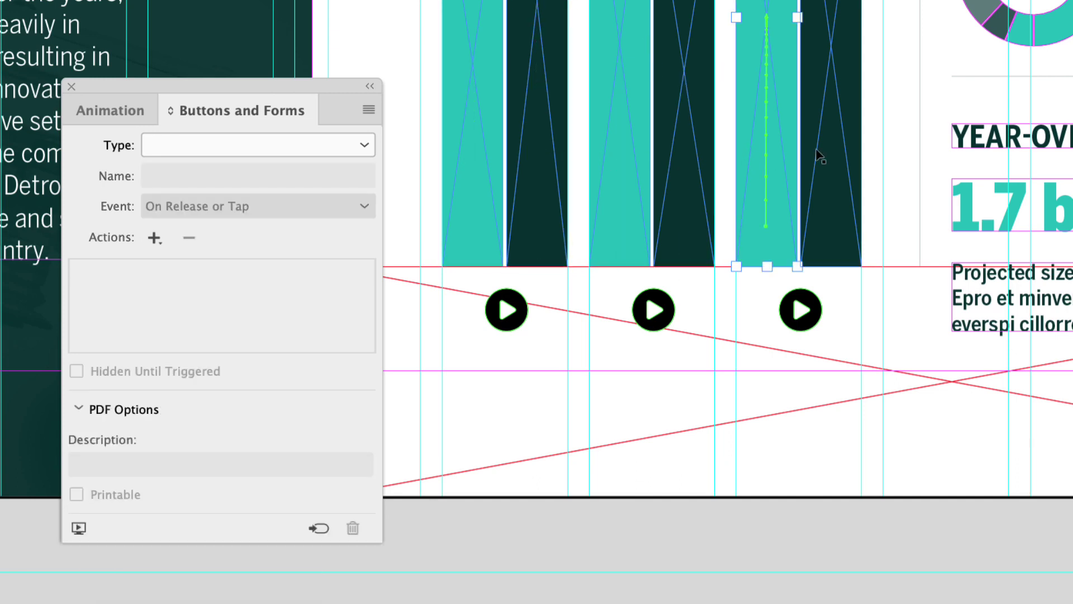
click(817, 152)
click(456, 115)
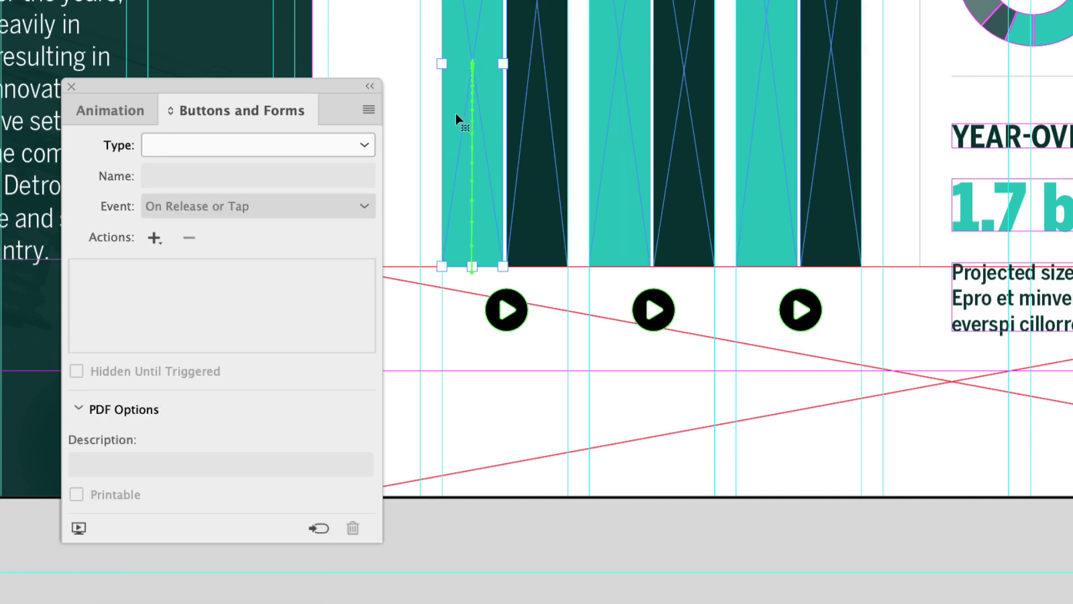
click(527, 119)
click(623, 132)
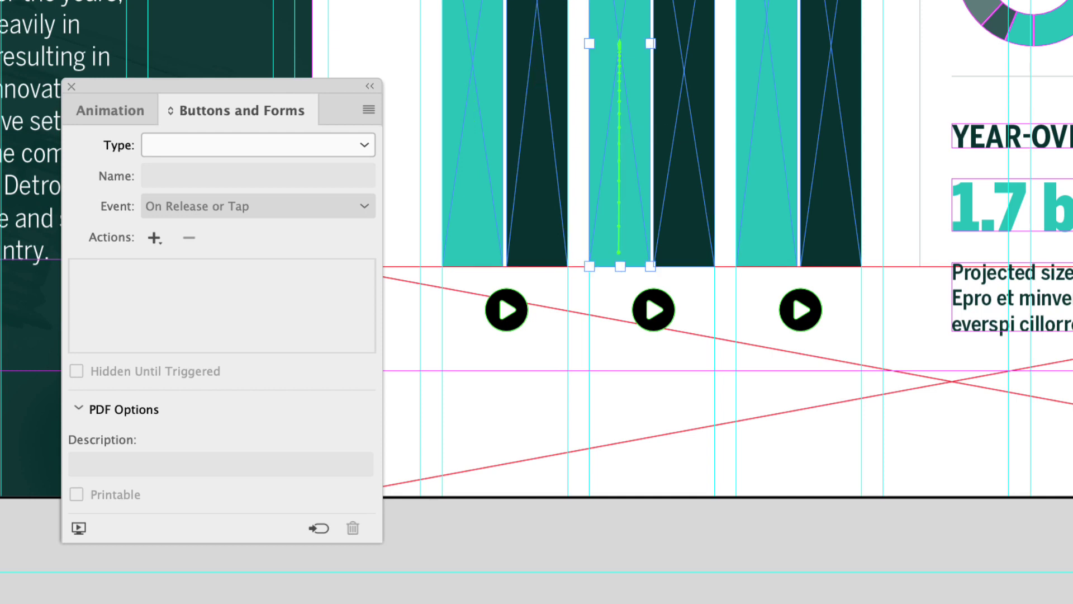
click(674, 136)
Add a second Animation action to the Play 1 button that plays Bar 2 on release or tap.
click(506, 309)
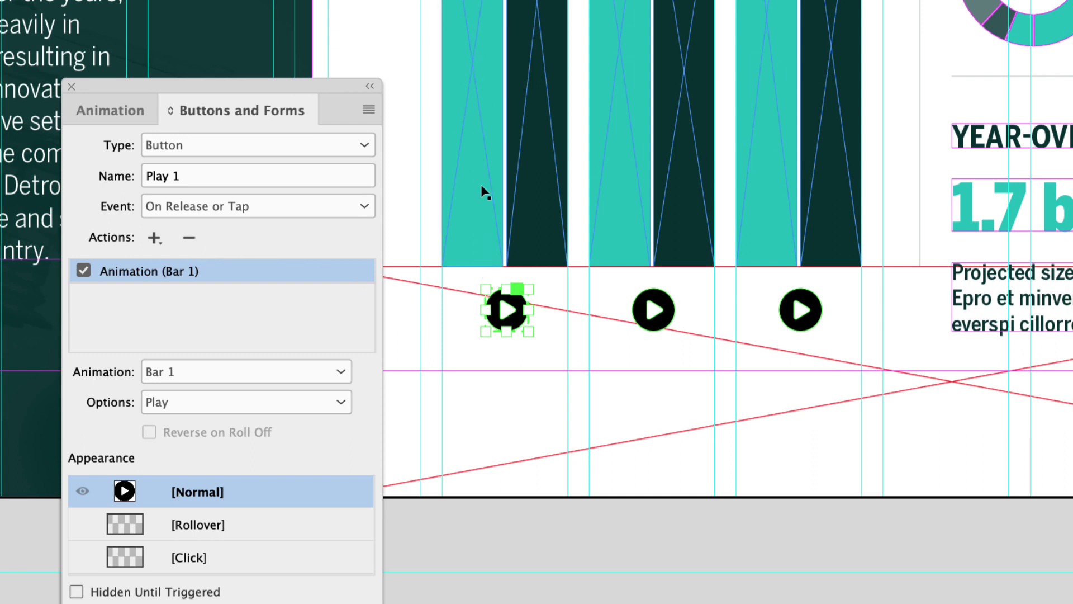
click(156, 239)
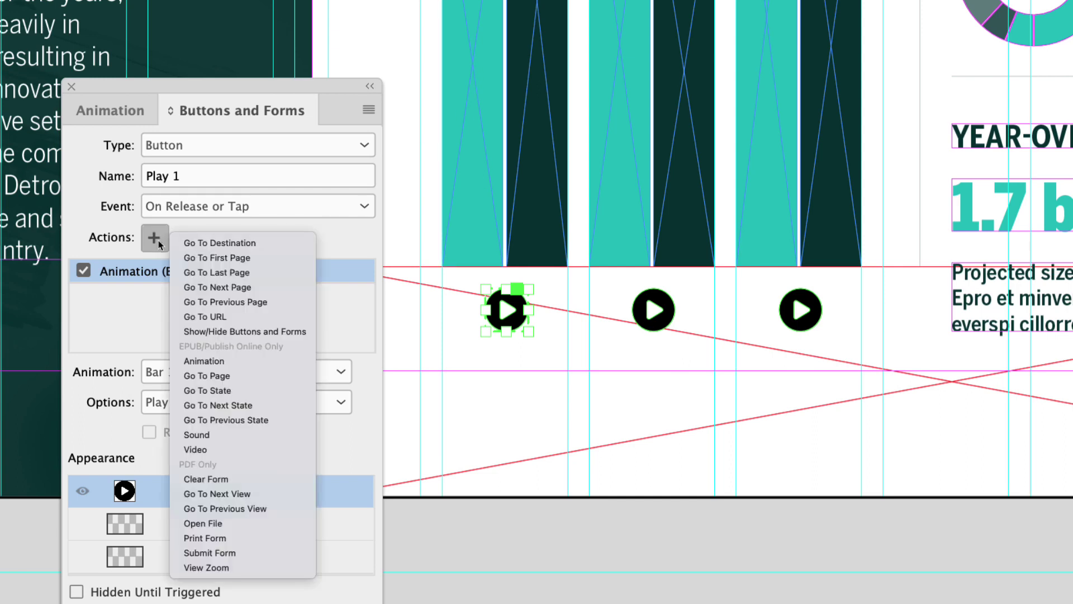
click(256, 359)
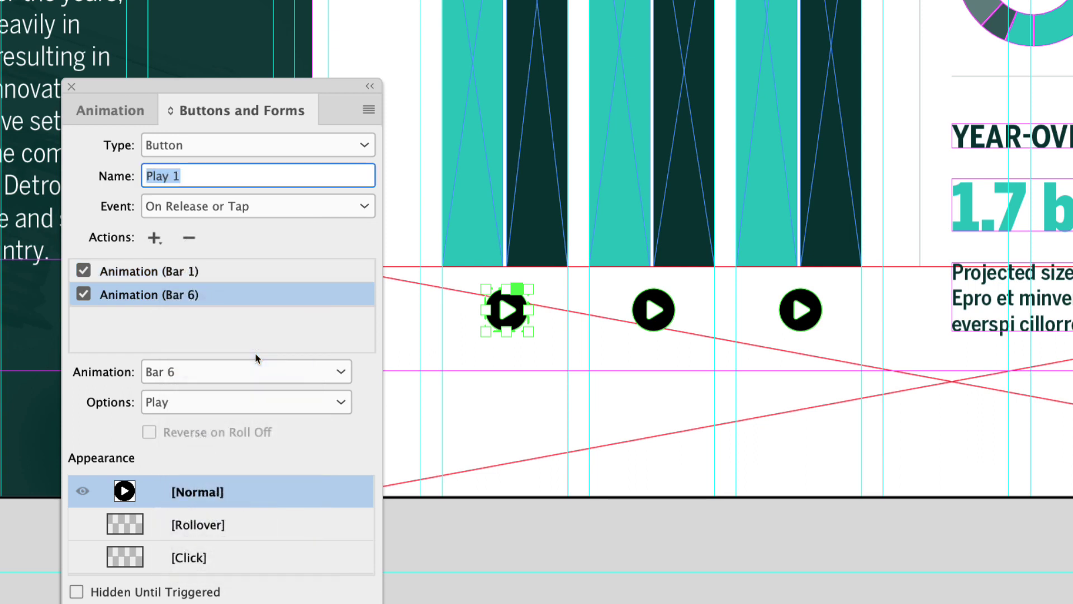
click(197, 373)
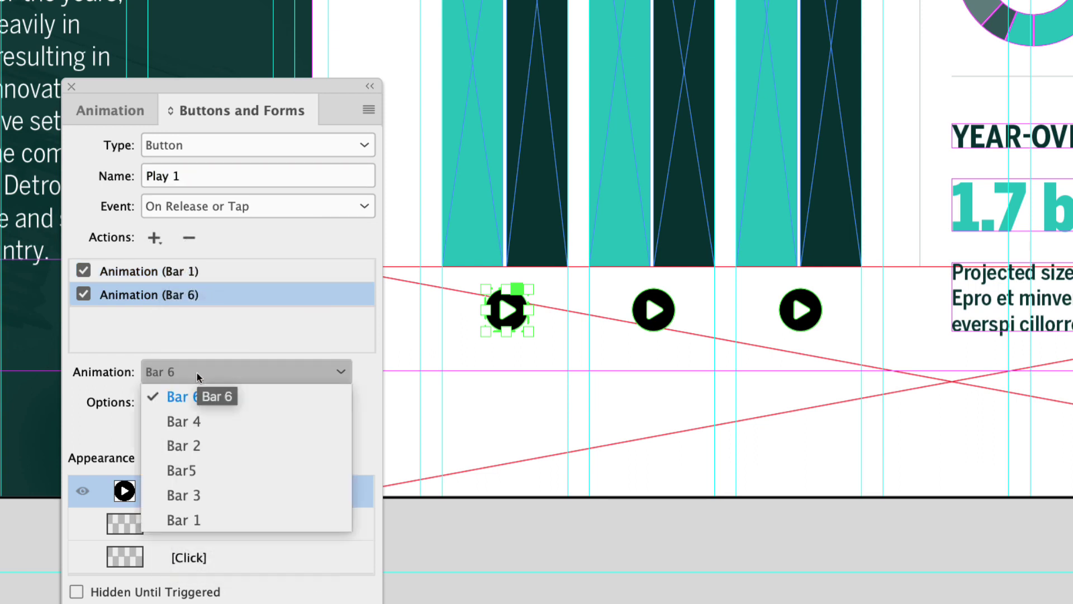
click(204, 443)
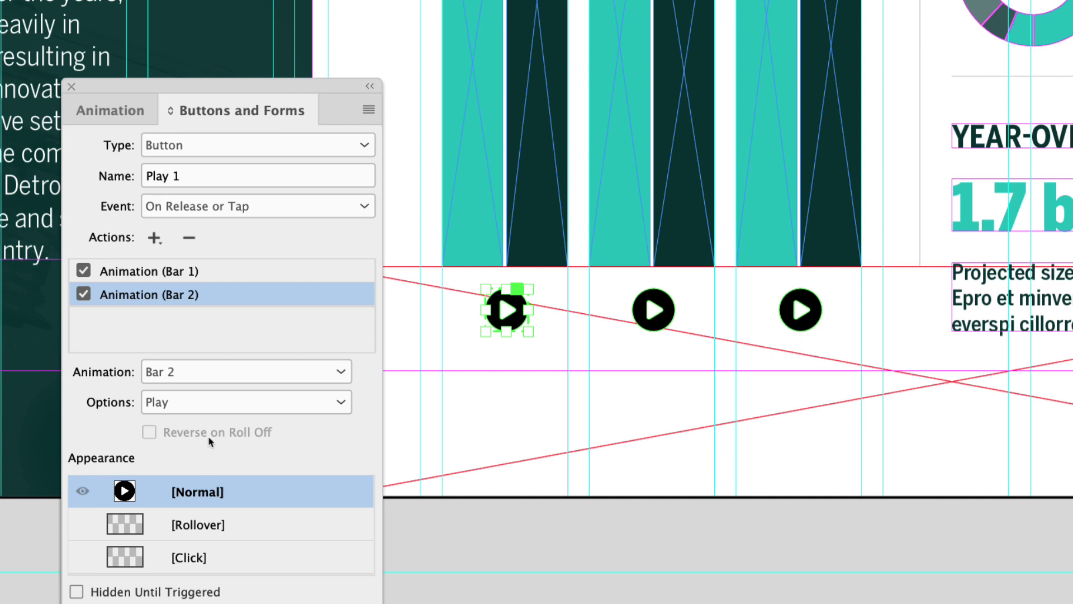
Give the Play 1 button a Rollover appearance with its circle filled R=15 G=194 B=192, and return it to the Normal state.
click(201, 525)
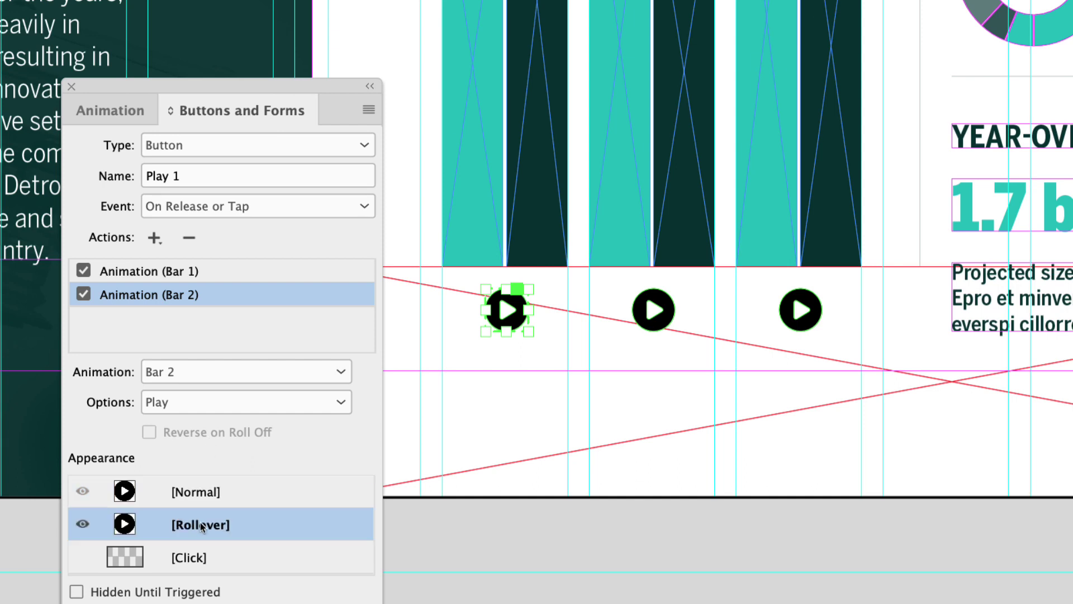
double_click(505, 313)
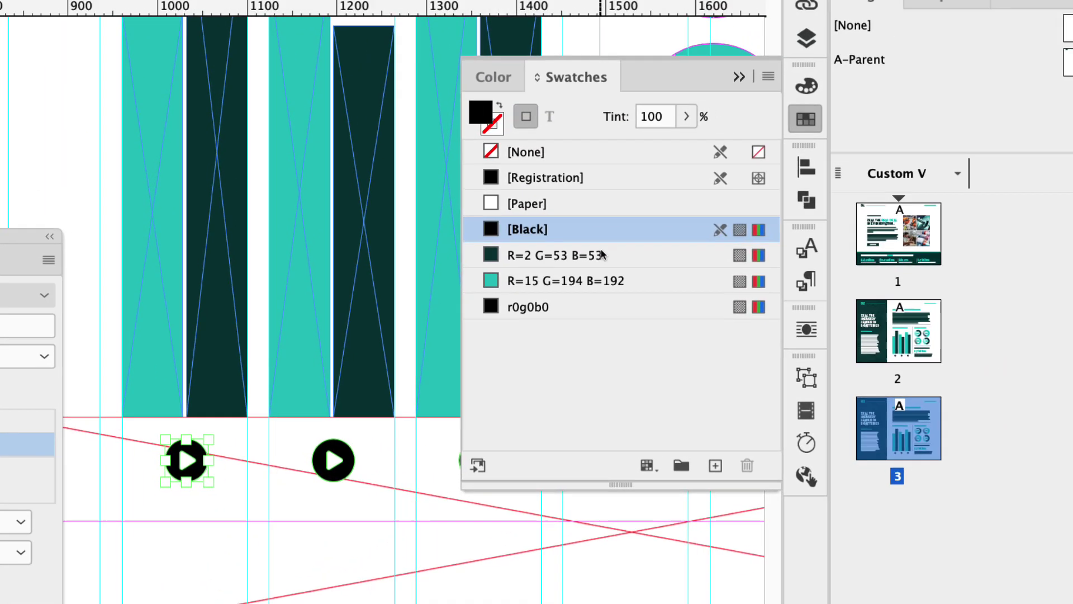
click(570, 280)
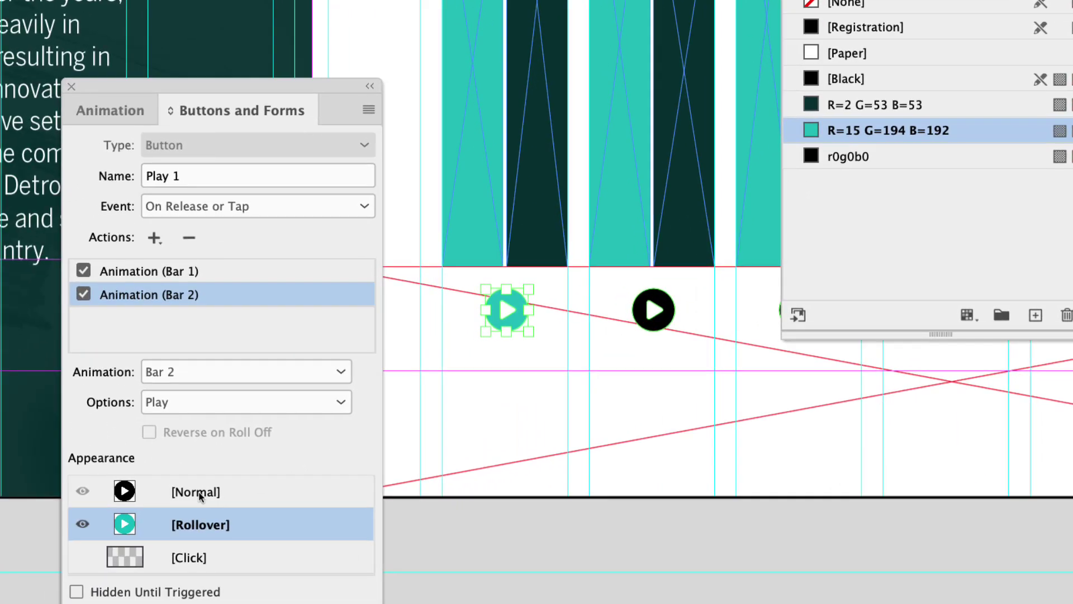
click(200, 495)
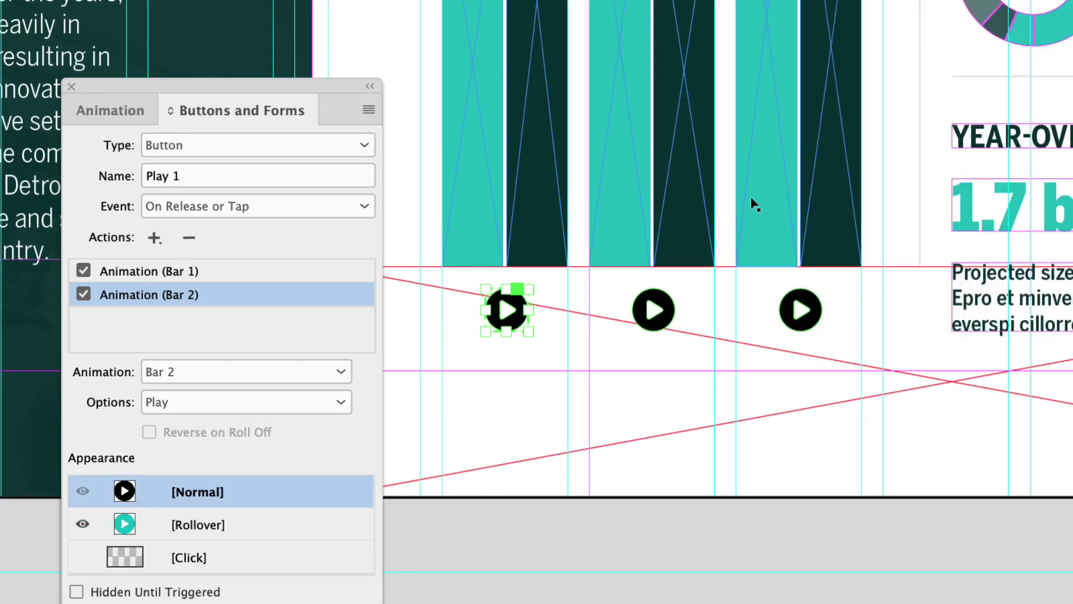
Convert the play icon below the second pair of bars into a Button named "Play 2".
click(666, 307)
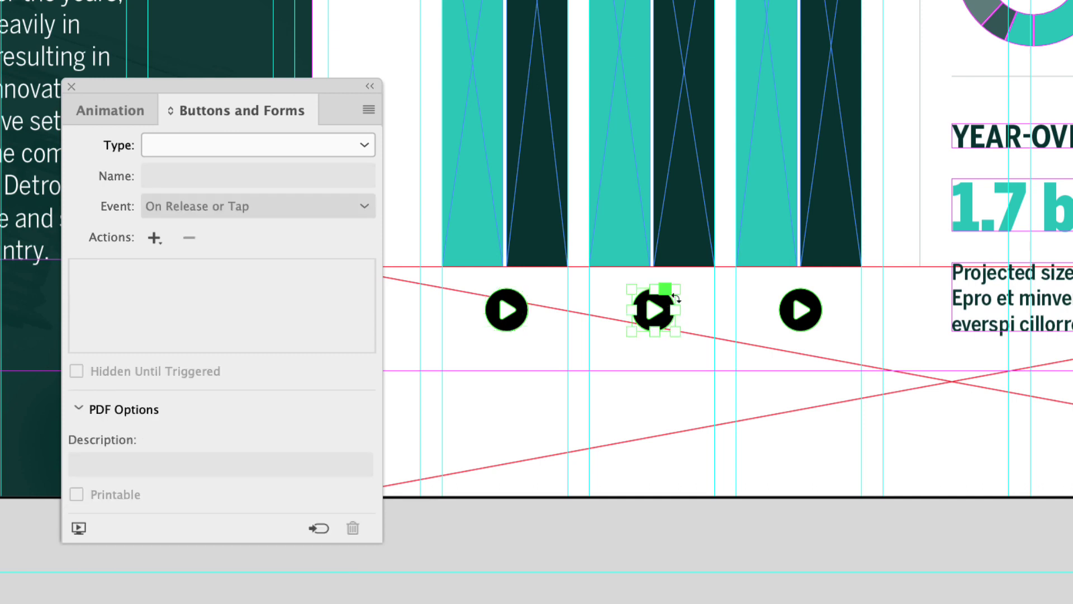
click(352, 144)
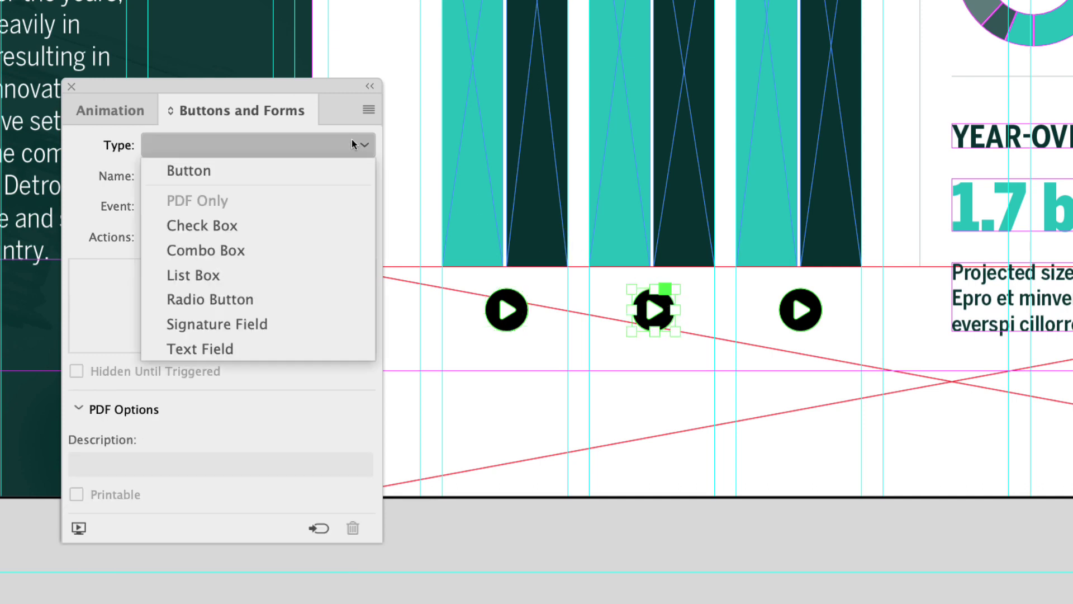
click(301, 168)
click(222, 178)
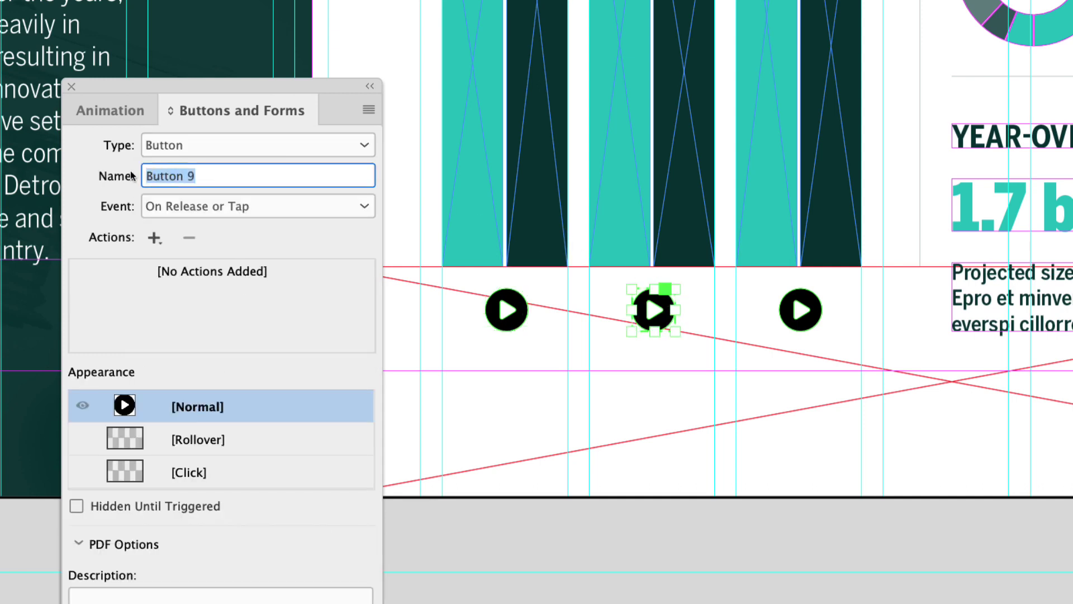
text(Play 2)
key(Return)
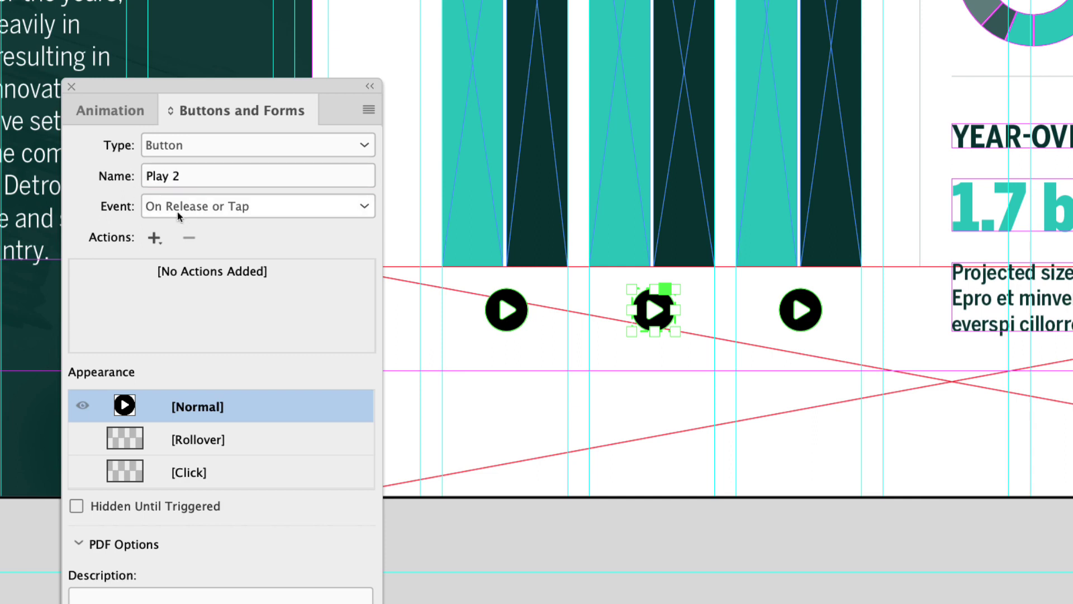
Add two Animation actions to the Play 2 button that play Bar 3 and Bar 4 on release or tap.
click(152, 240)
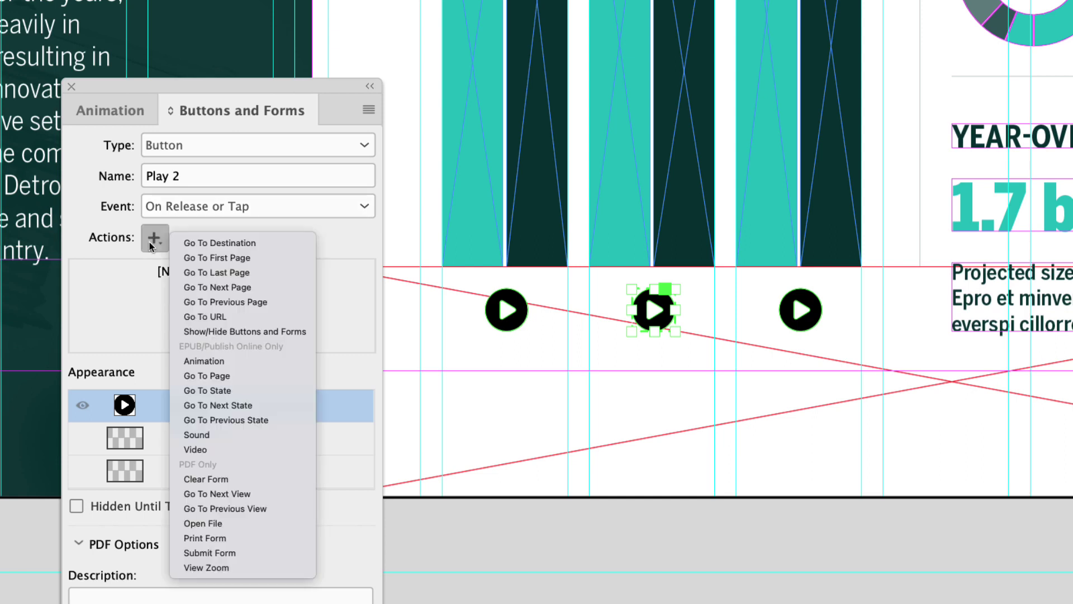
click(213, 361)
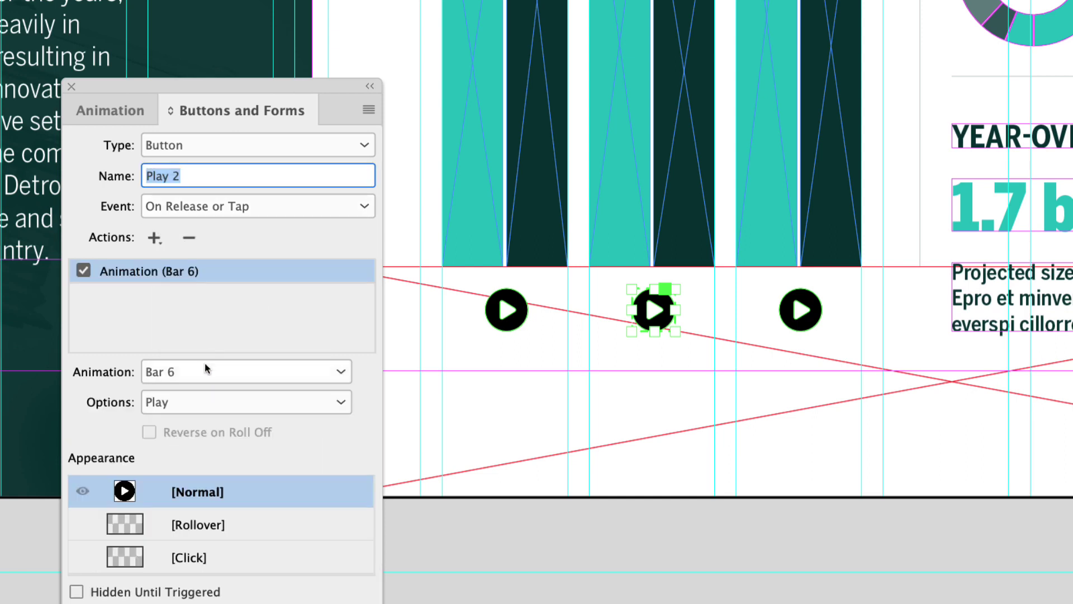
click(205, 370)
click(195, 492)
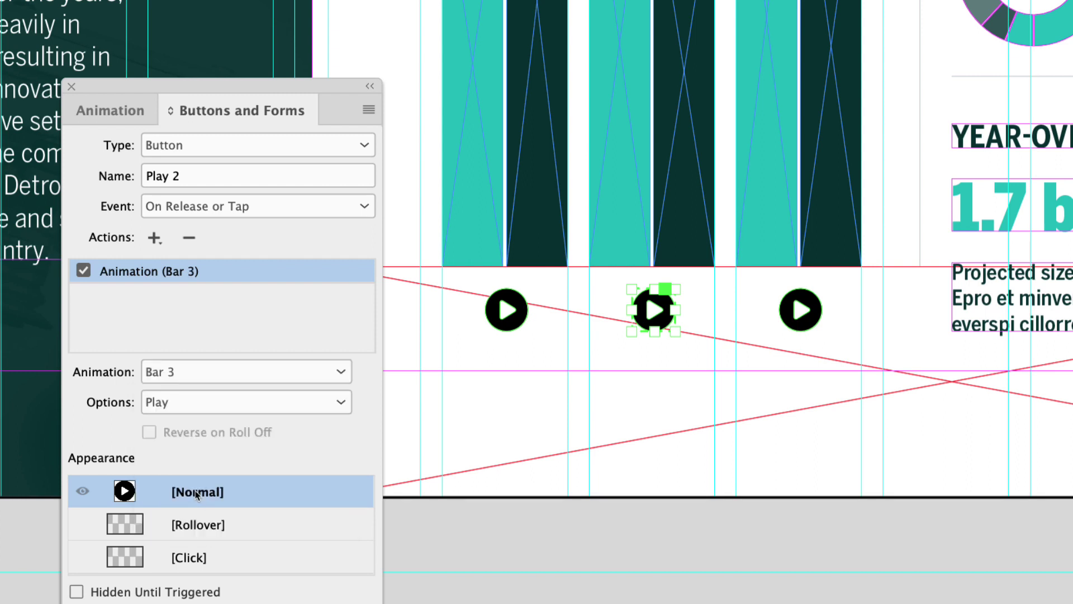
click(155, 239)
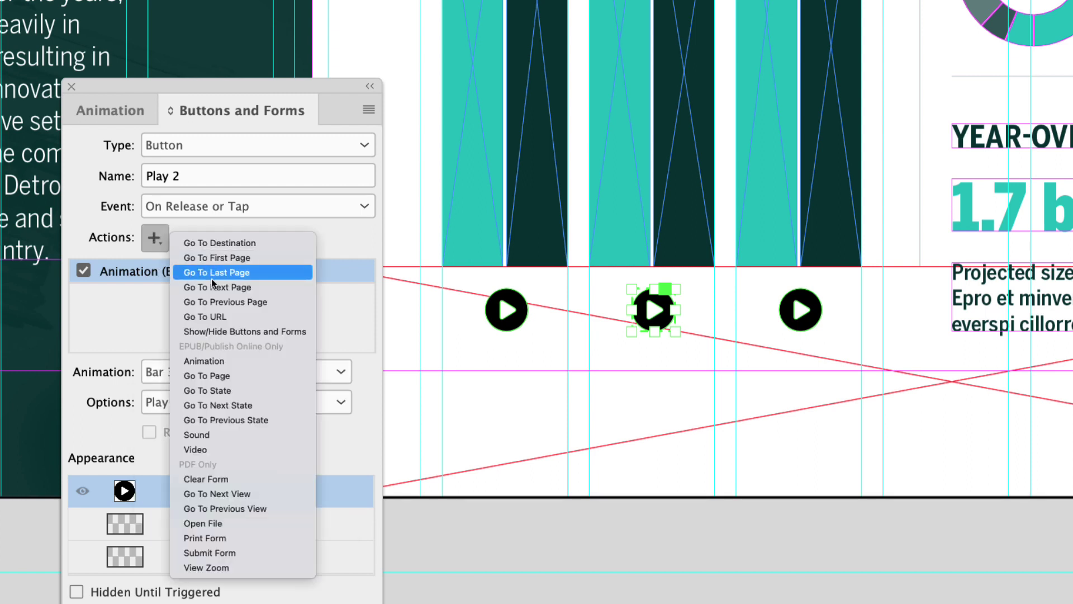
click(224, 362)
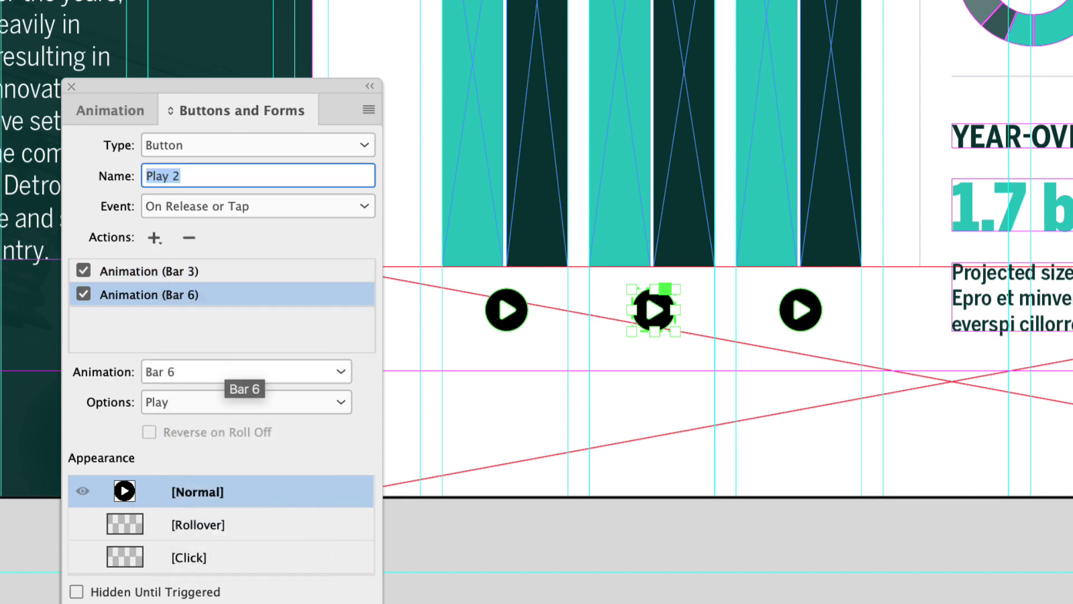
click(213, 370)
click(204, 420)
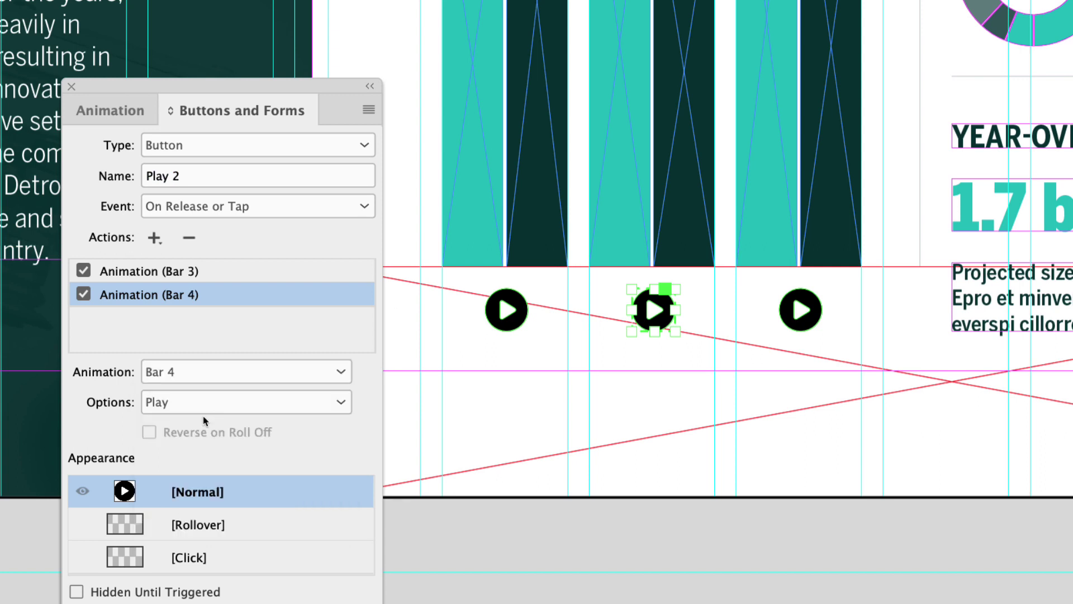
Give the Play 2 button a Rollover appearance with its circle filled R=15 G=194 B=192, and return it to the Normal state.
click(207, 533)
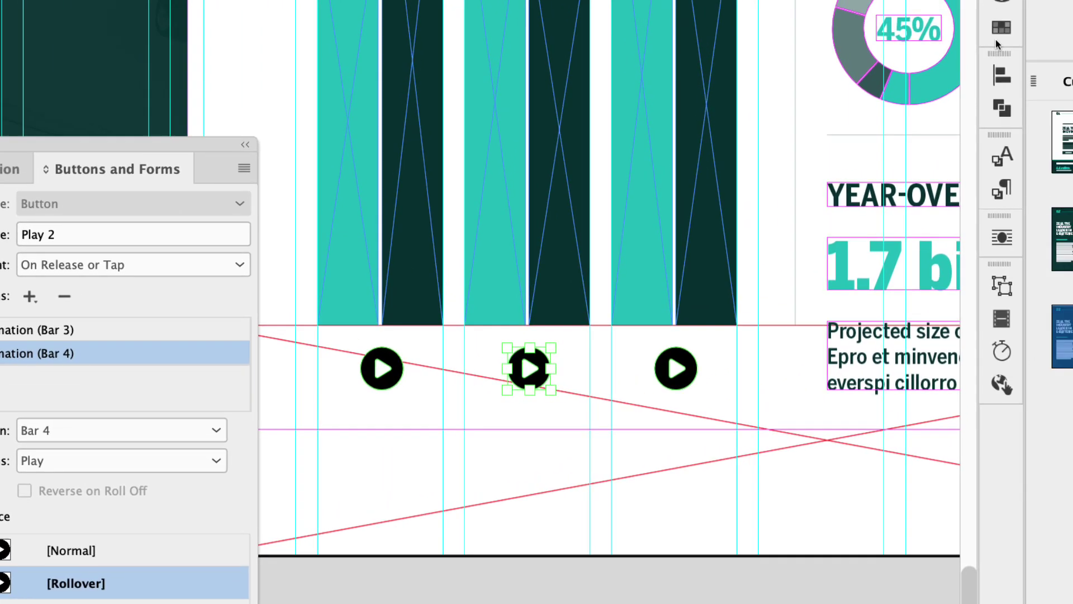
click(1003, 30)
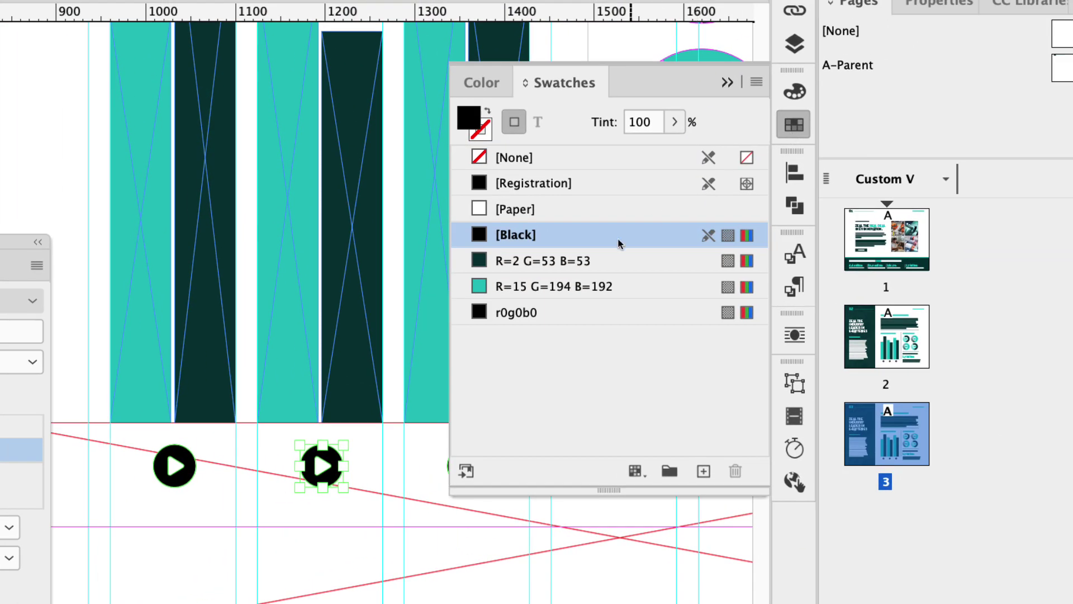
click(523, 286)
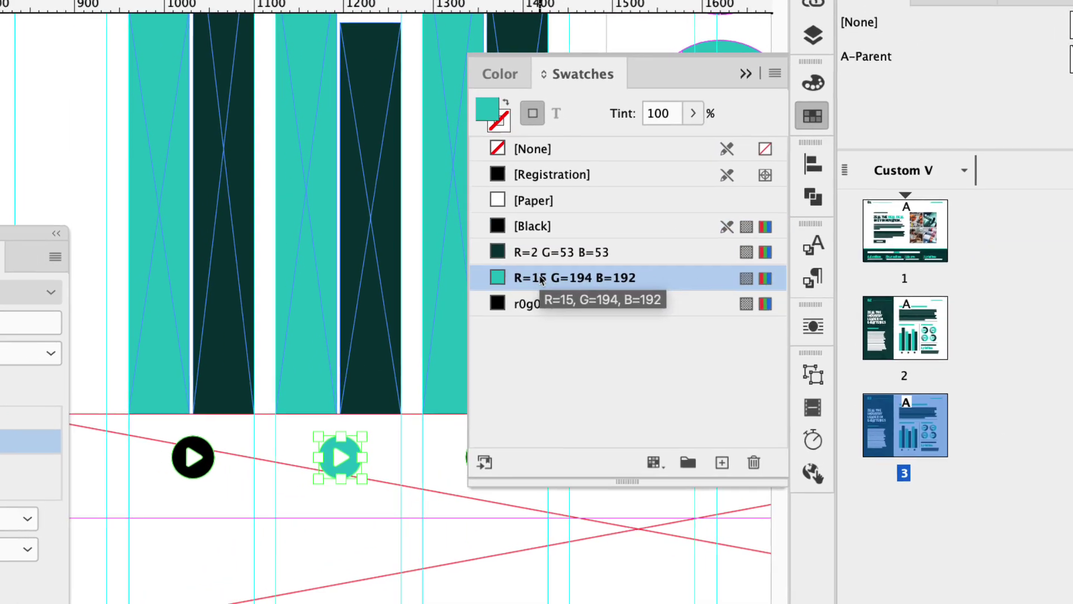
click(186, 492)
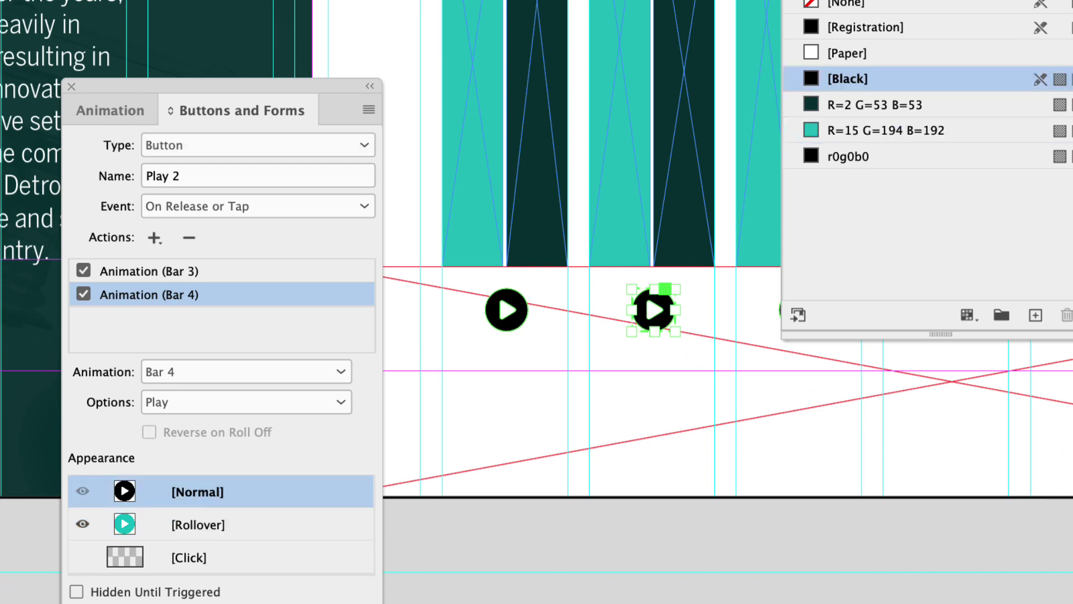
key(Escape)
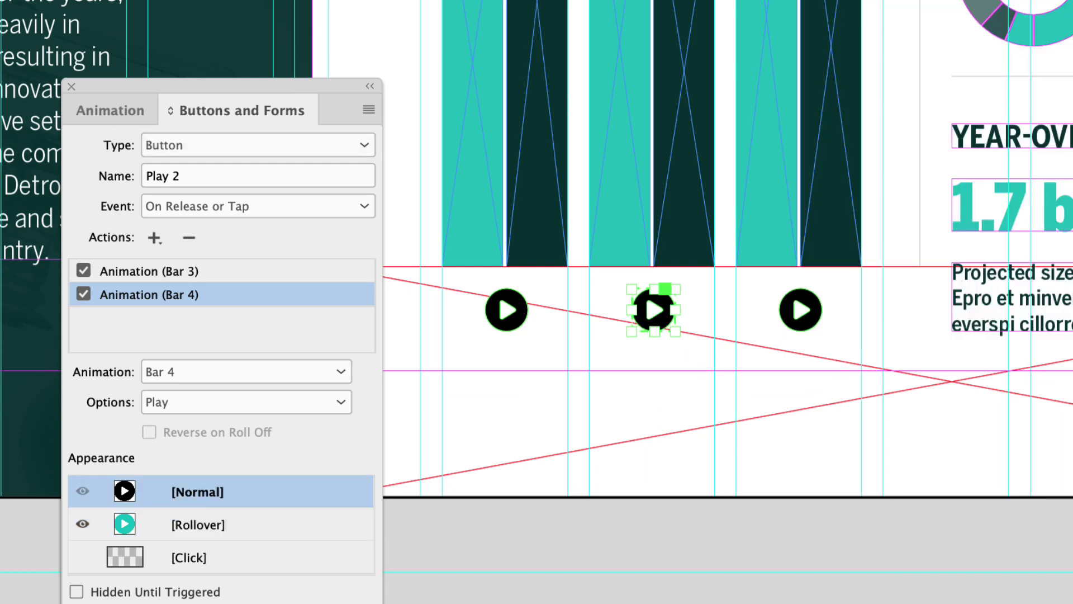
Convert the play icon below the third pair of bars into a Button named "Play 3".
click(787, 321)
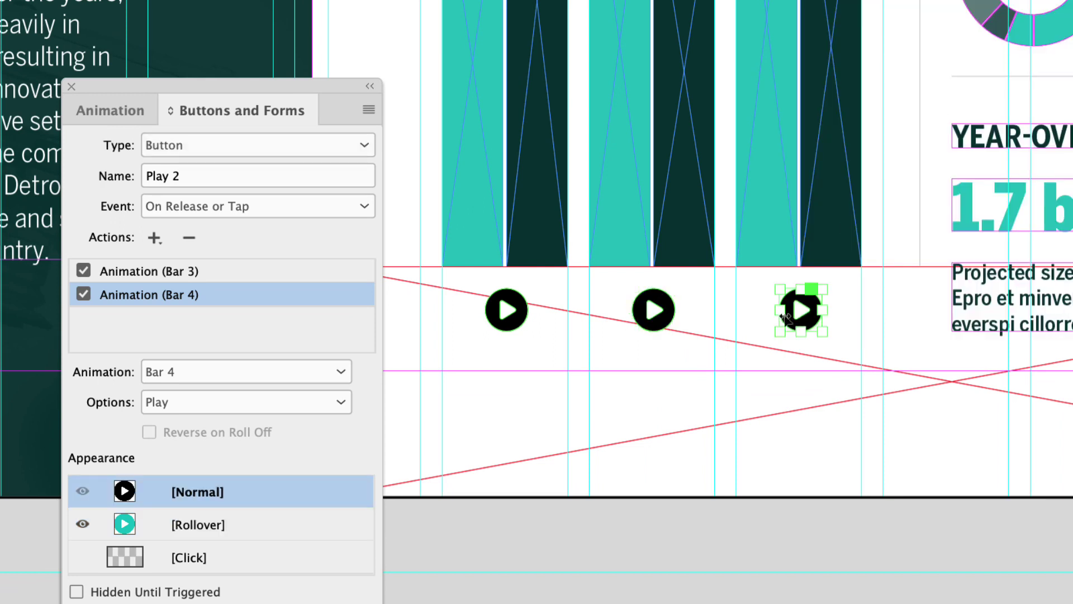
click(237, 153)
click(220, 176)
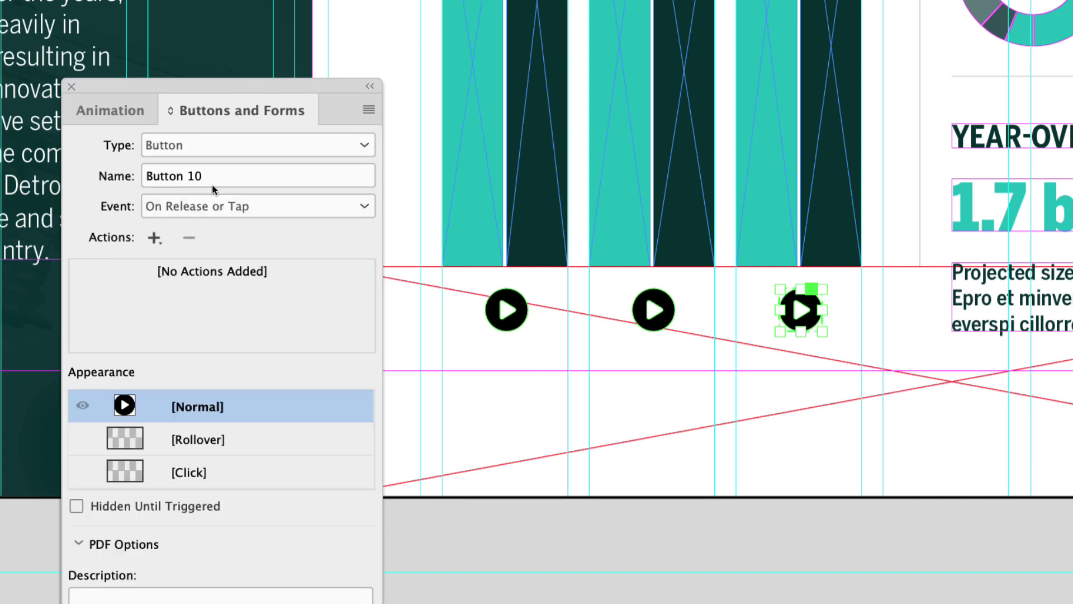
drag(202, 176, 130, 177)
text(Play 3)
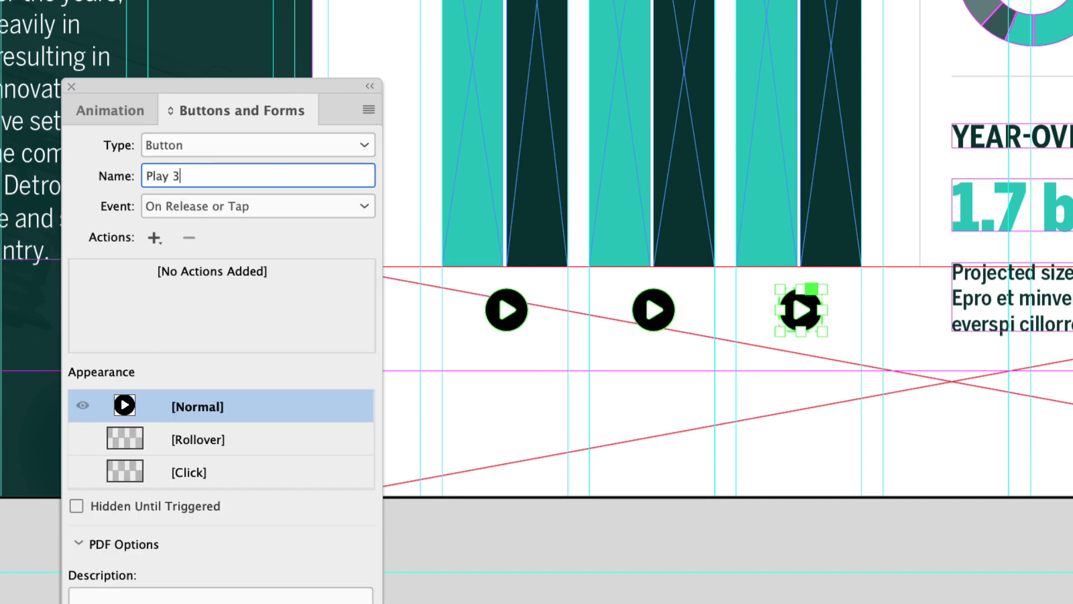
key(Return)
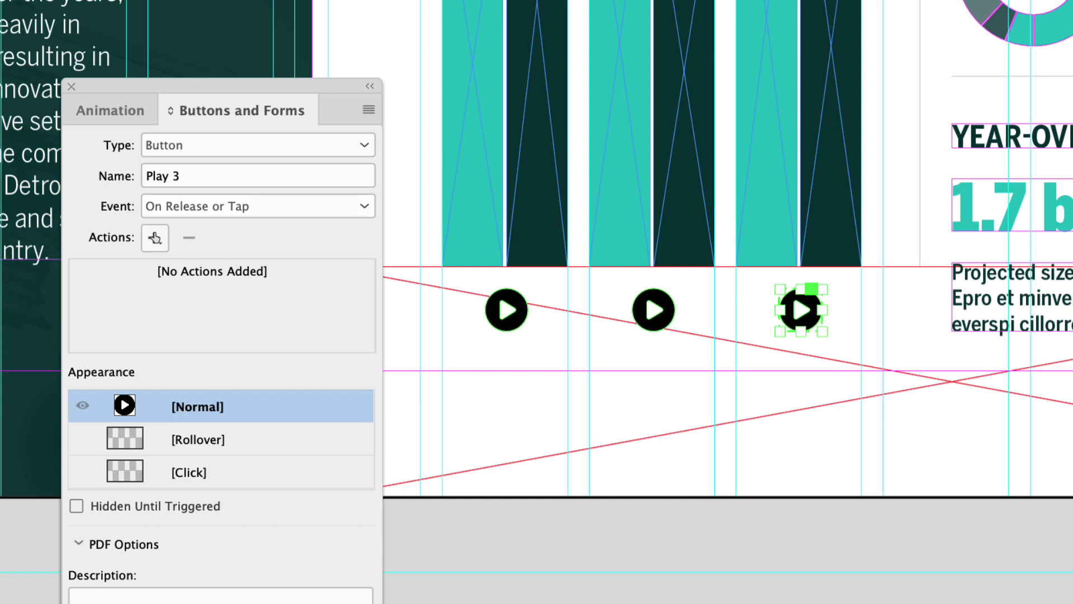
Add two Animation actions to the Play 3 button that play Bar5 and Bar 6 on release or tap.
click(154, 237)
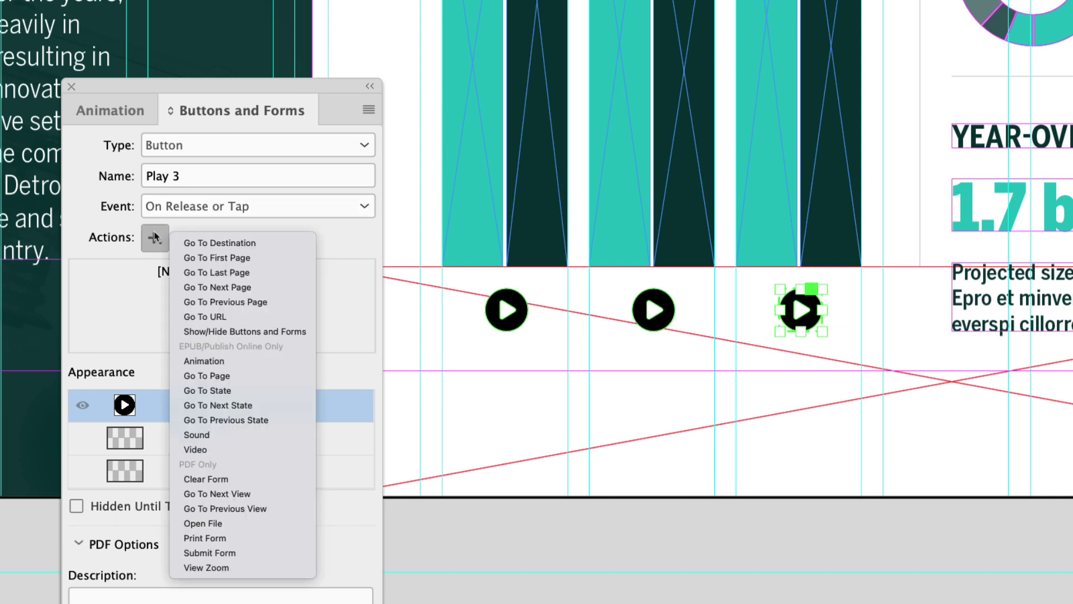
click(199, 360)
click(194, 373)
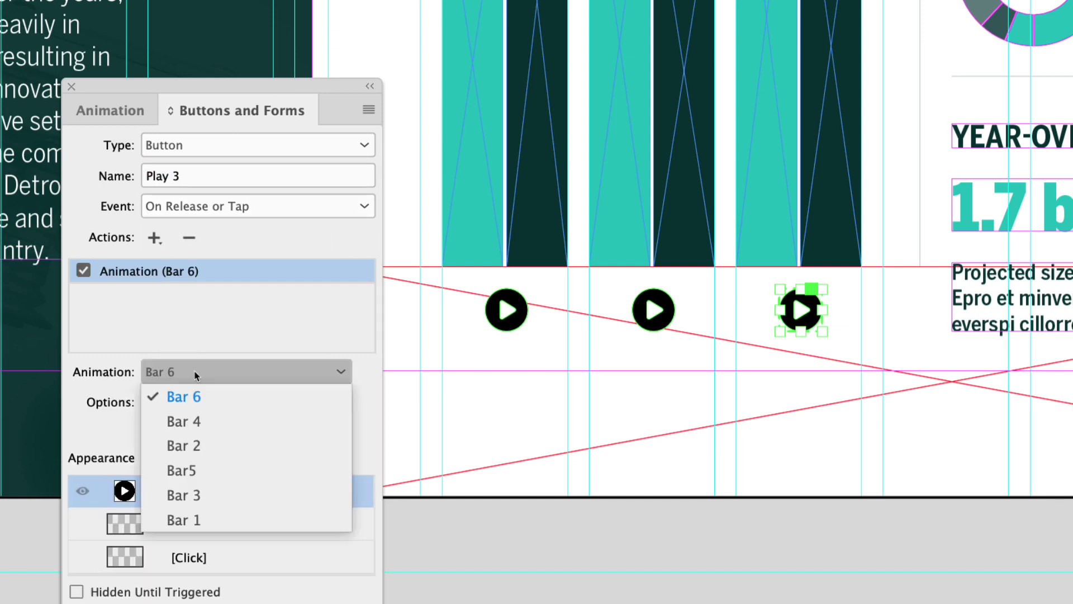
click(193, 469)
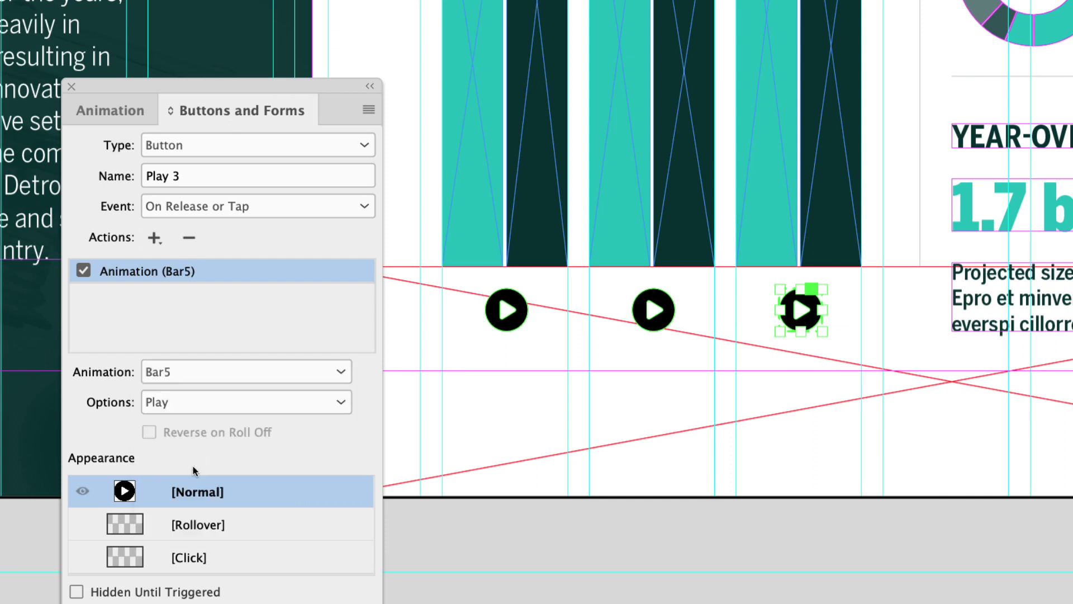
click(154, 238)
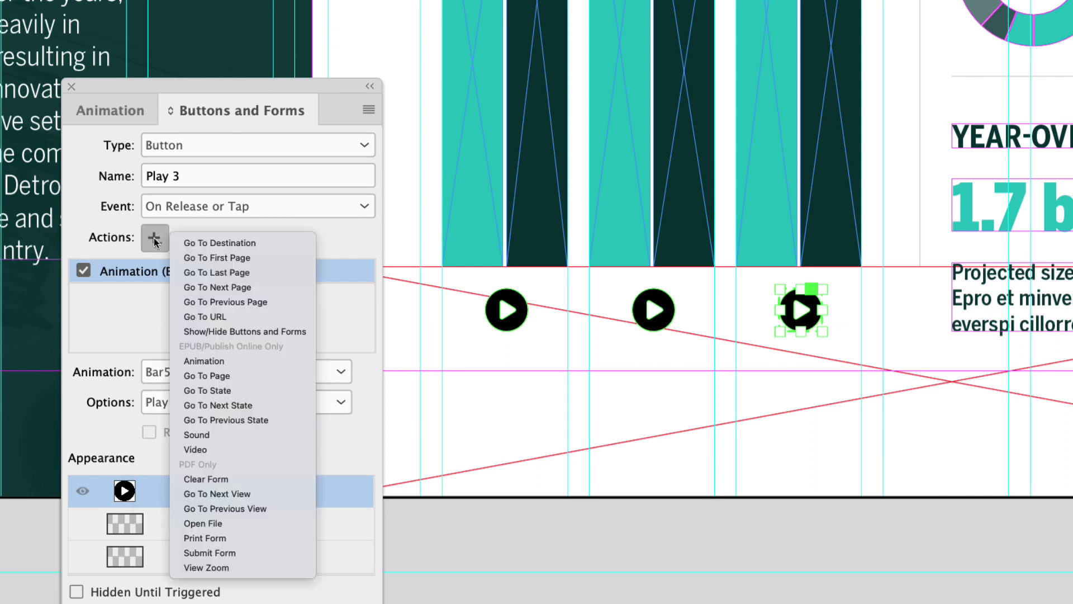
click(218, 362)
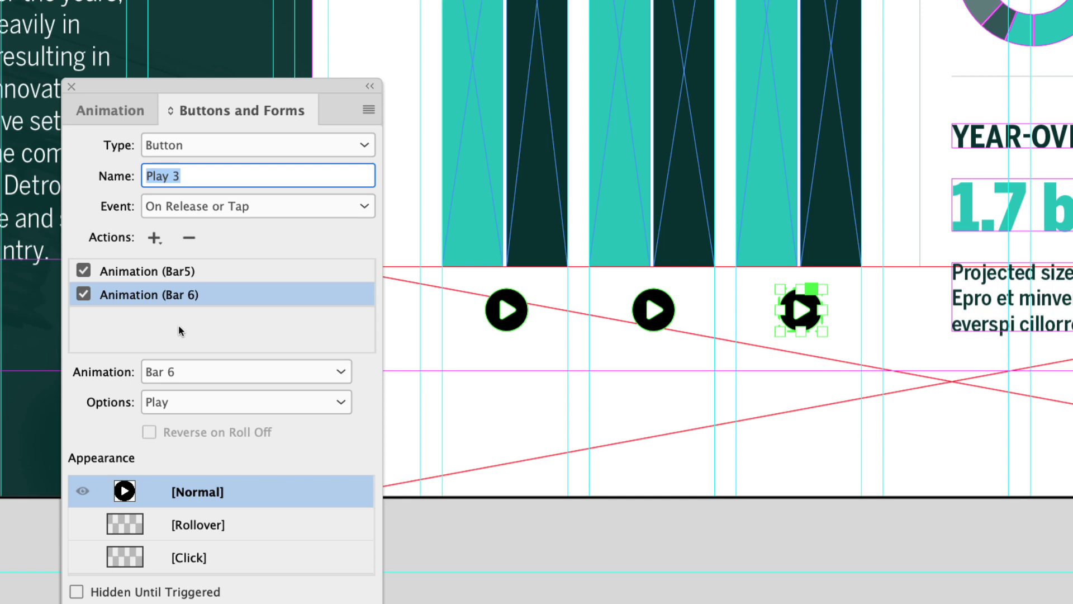
Give the Play 3 button a Rollover appearance with its circle filled R=15 G=194 B=192, and return it to the Normal state.
click(183, 523)
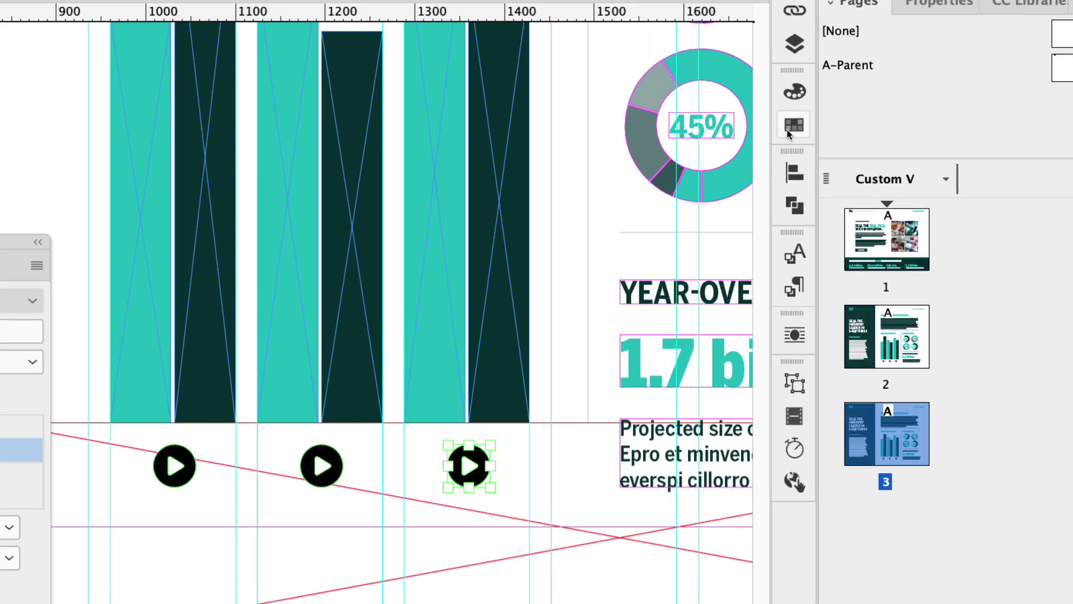
click(793, 125)
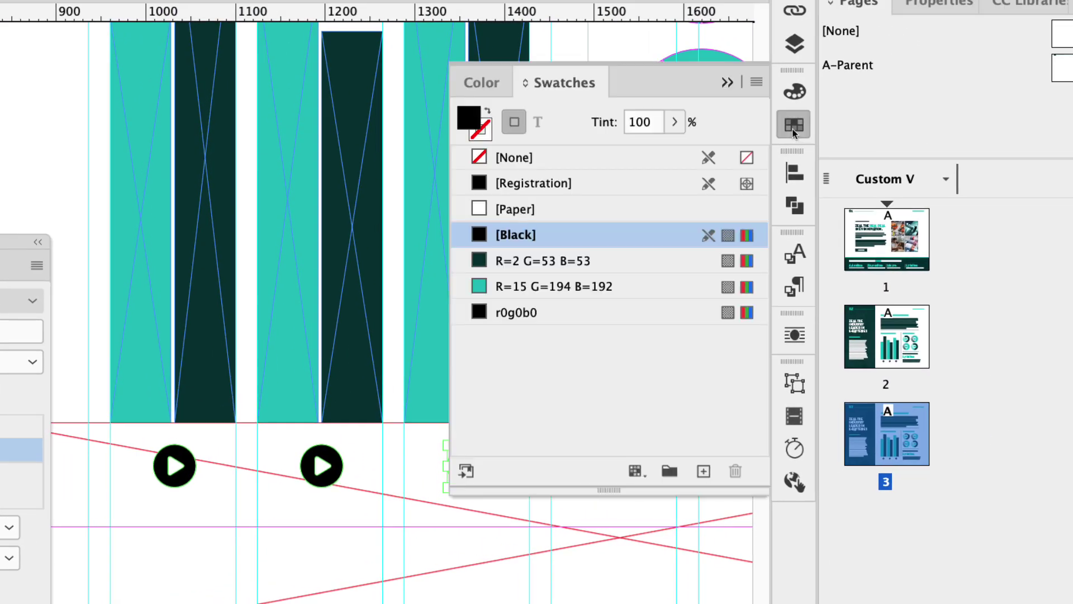
click(519, 291)
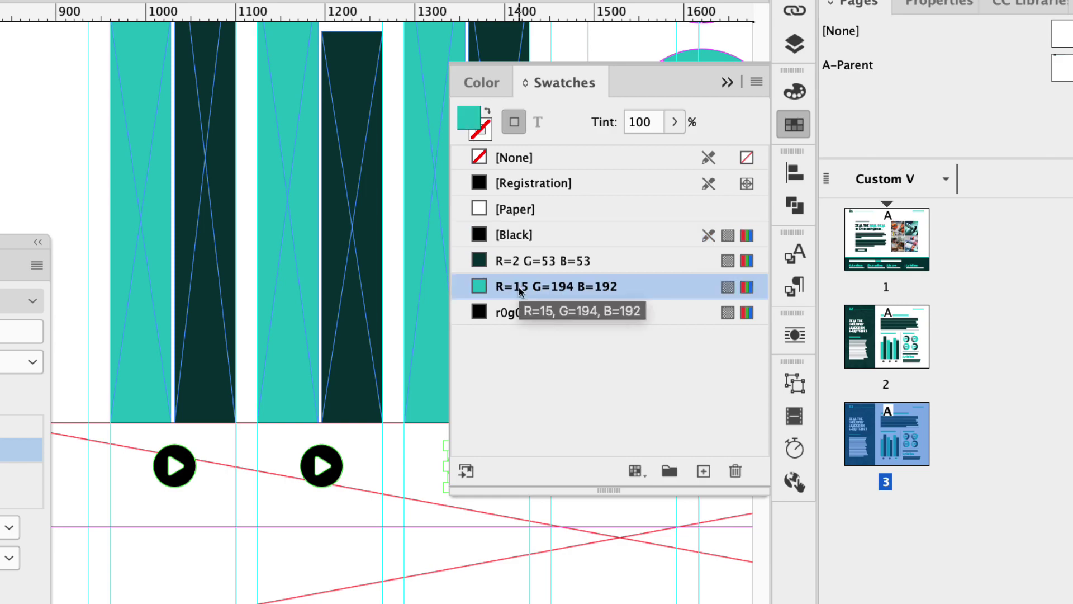
click(726, 83)
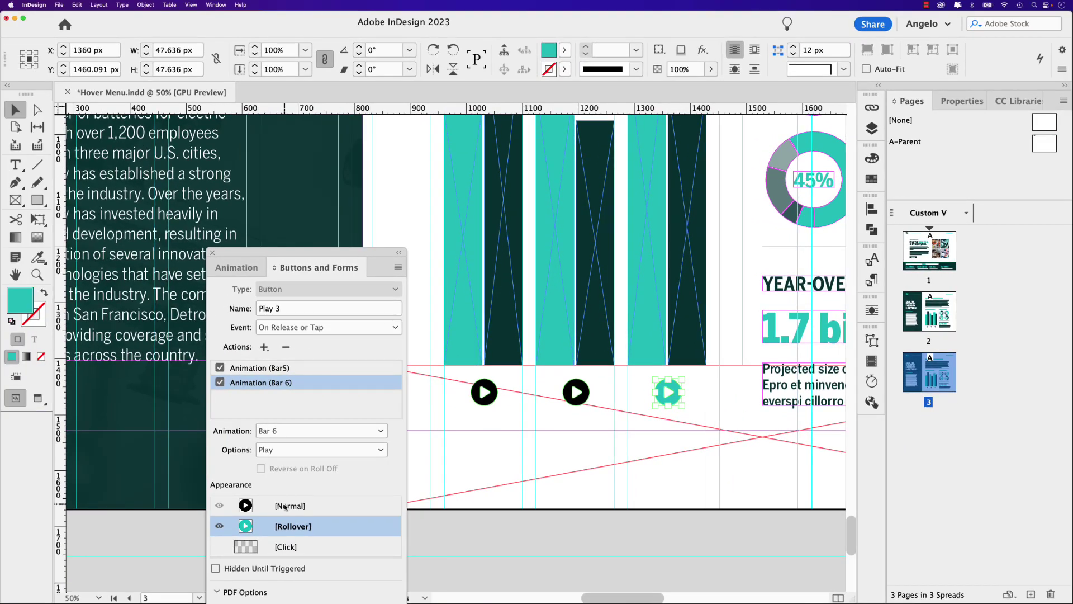
click(257, 516)
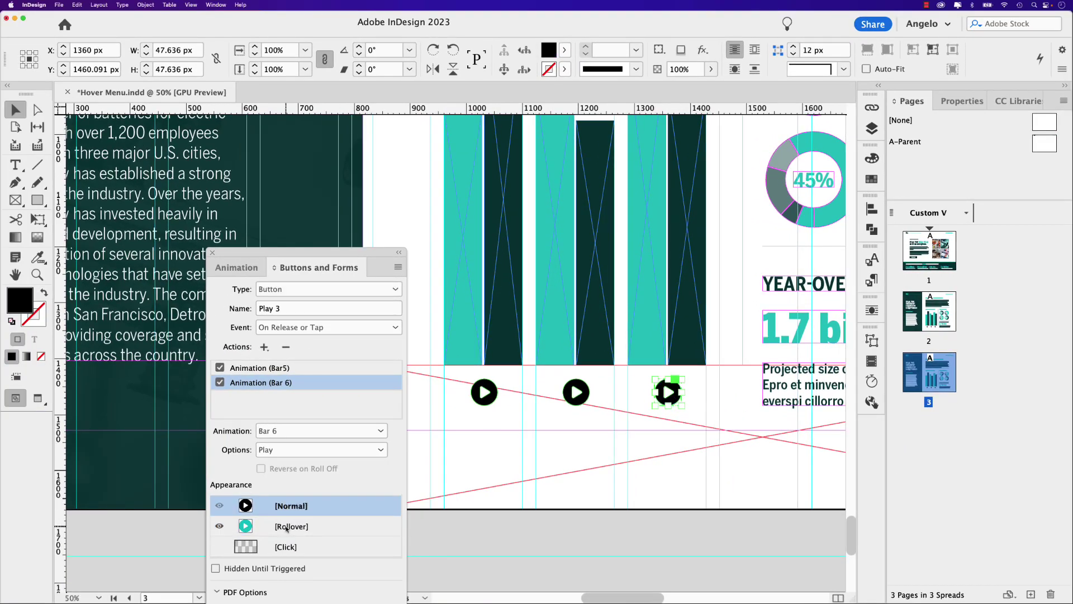
click(287, 526)
click(352, 503)
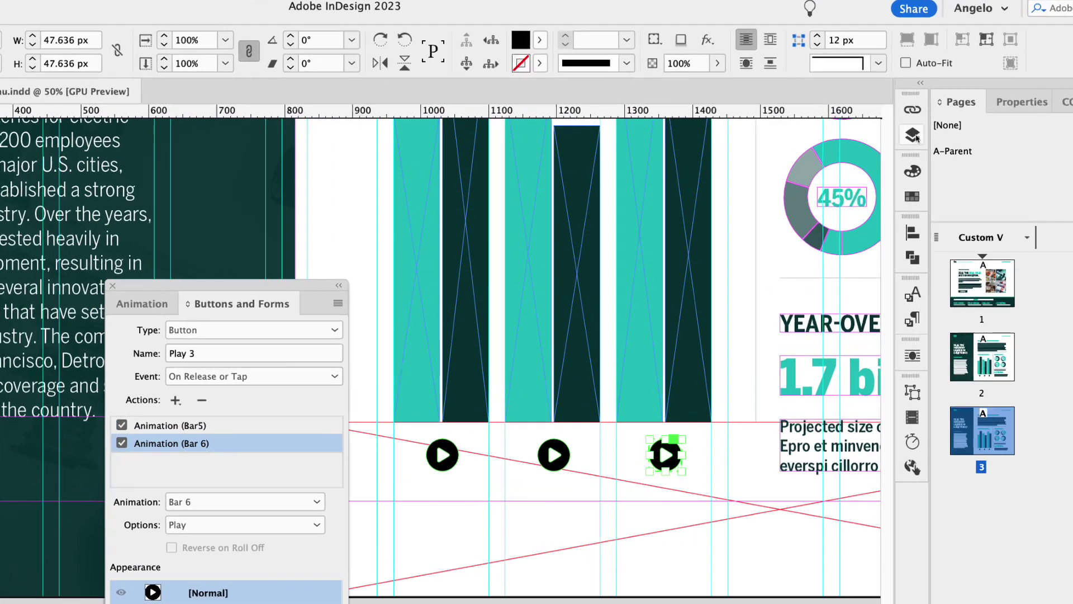
Show the Close Icons layer and hide the Play Icons layer.
click(871, 128)
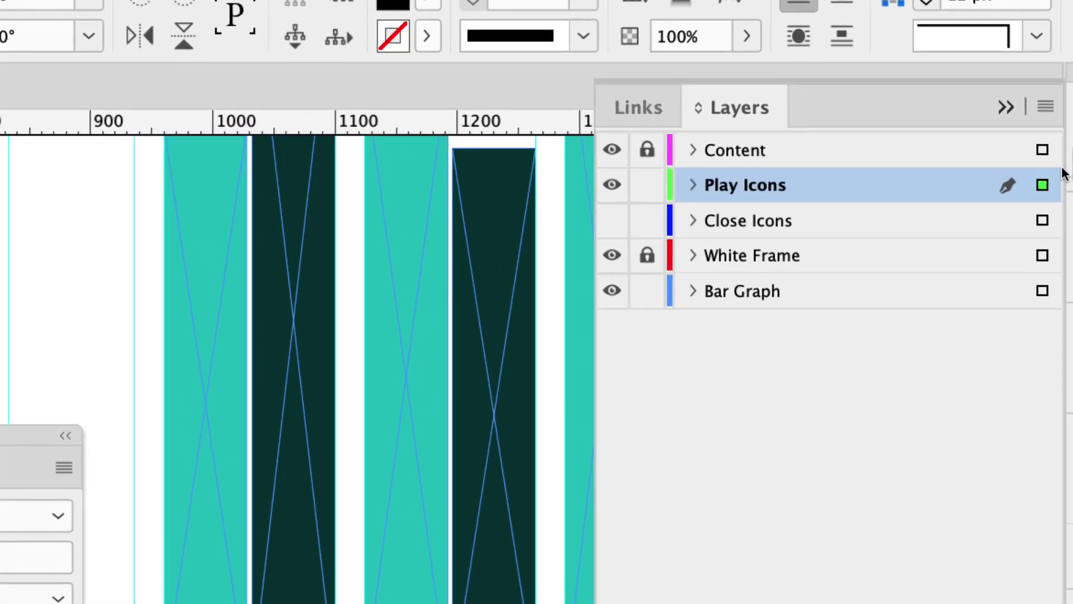
click(619, 223)
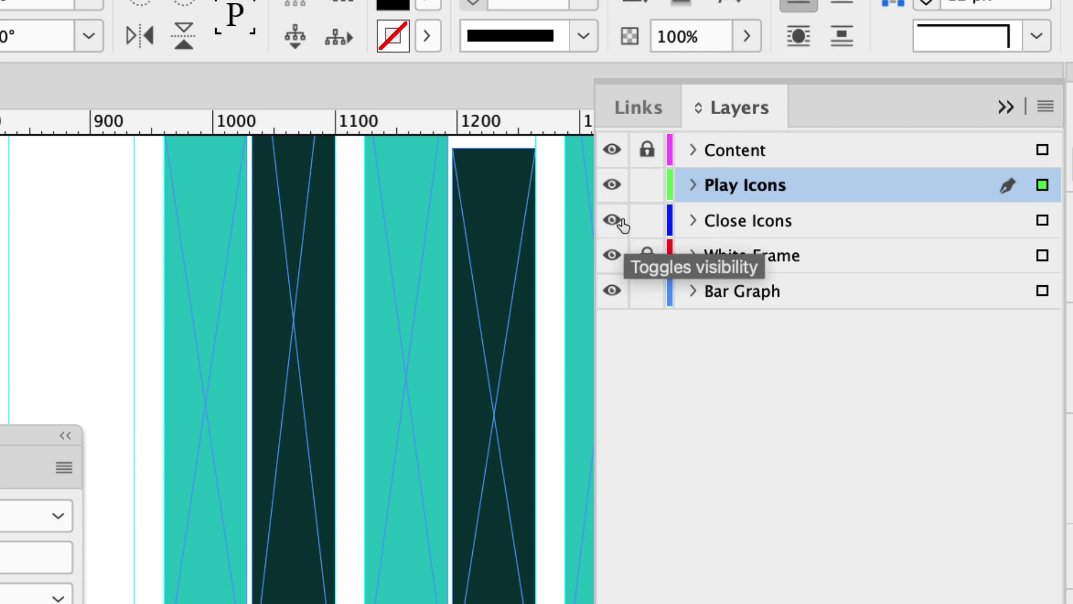
click(614, 190)
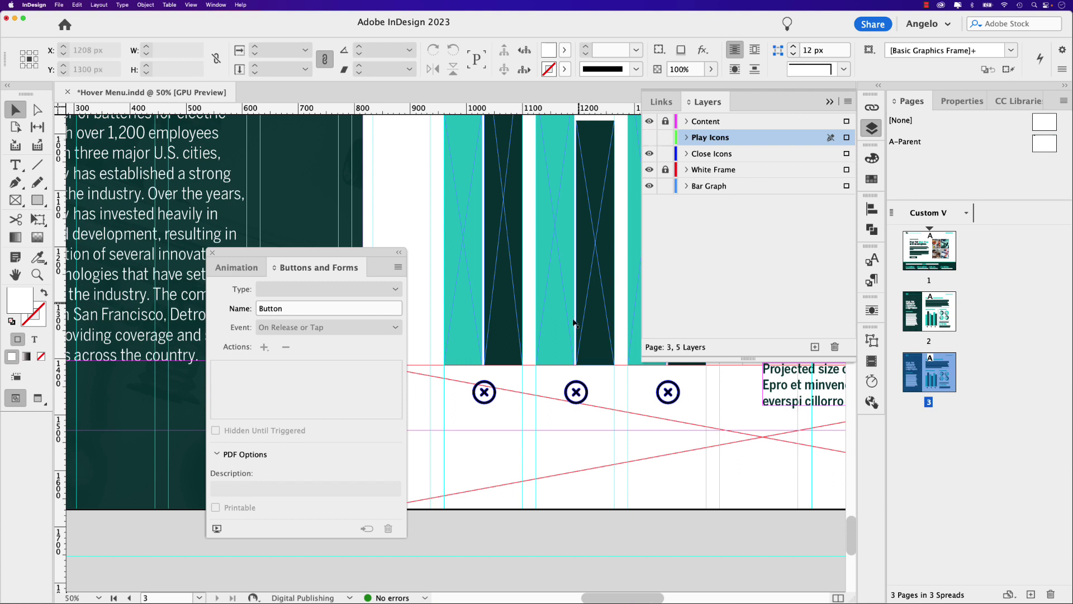
Convert the close icon below the first pair of bars into a Button named "Close 1".
click(497, 402)
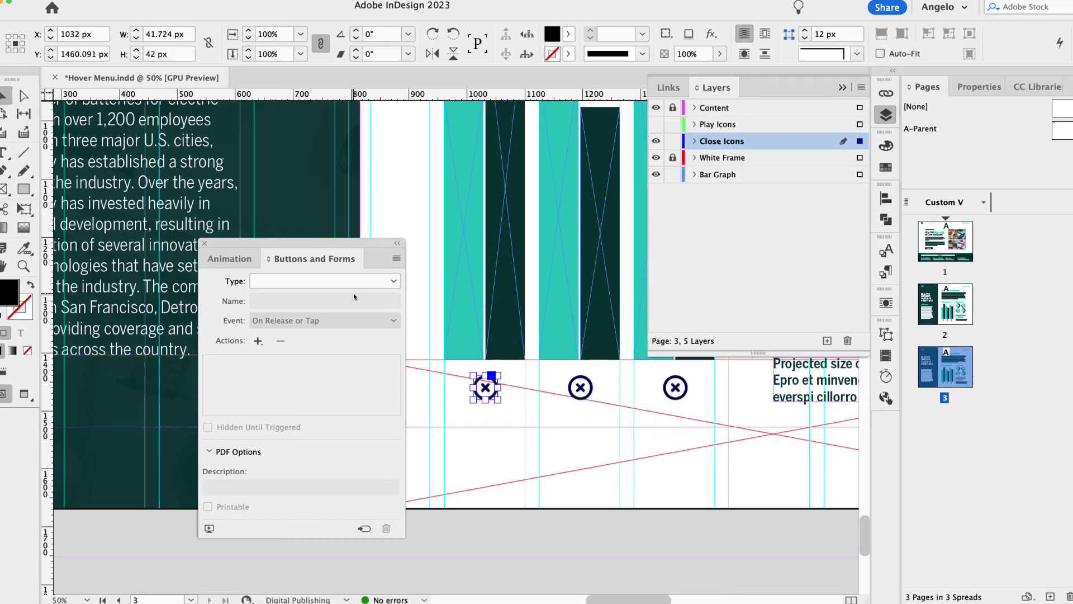
click(346, 289)
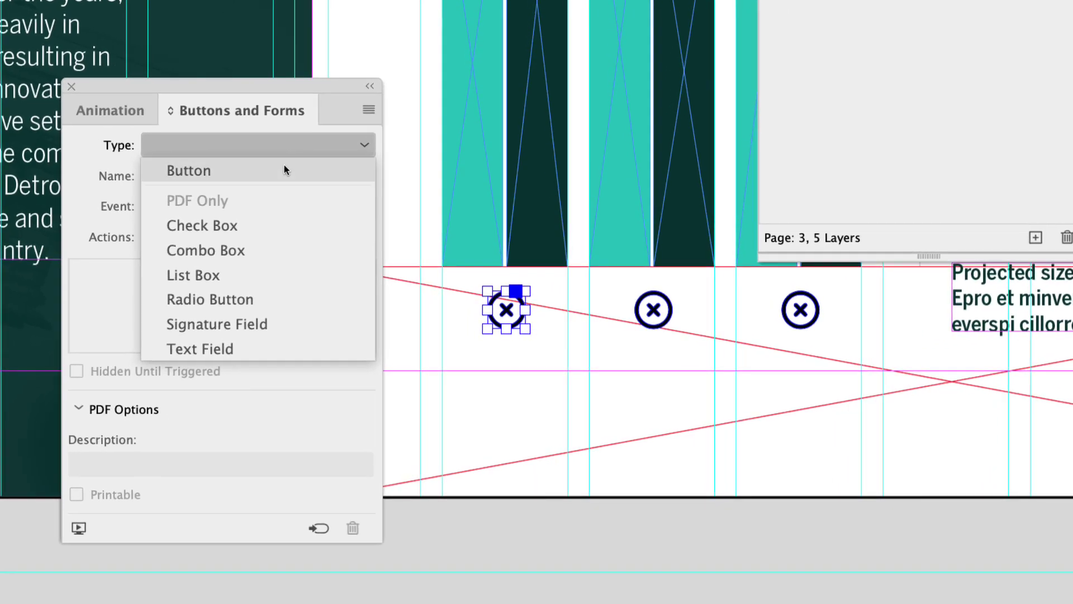
click(284, 170)
drag(240, 177, 134, 177)
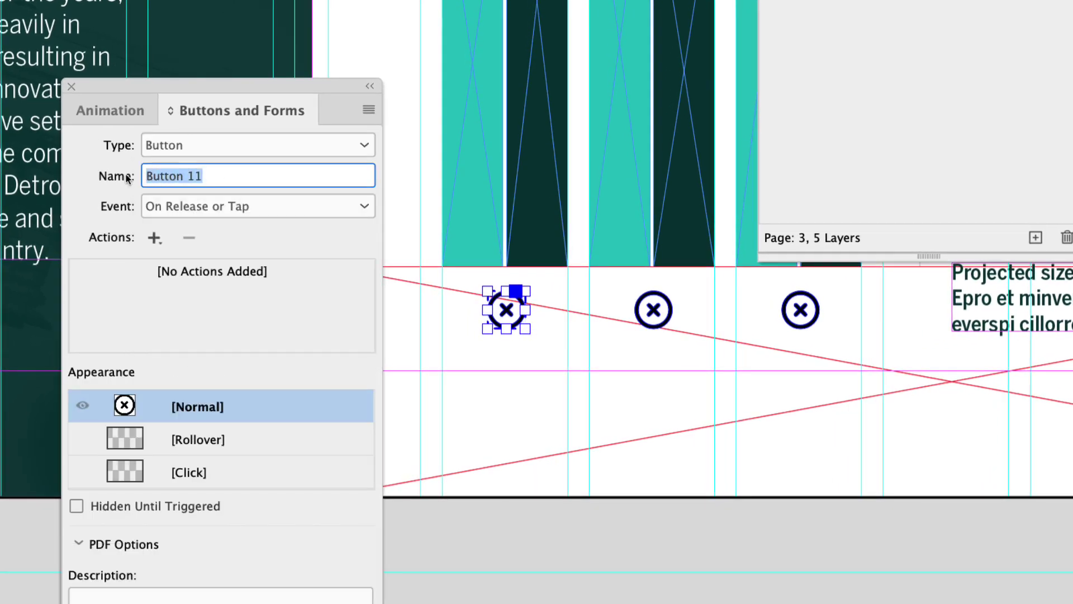
text(Close 1)
key(Return)
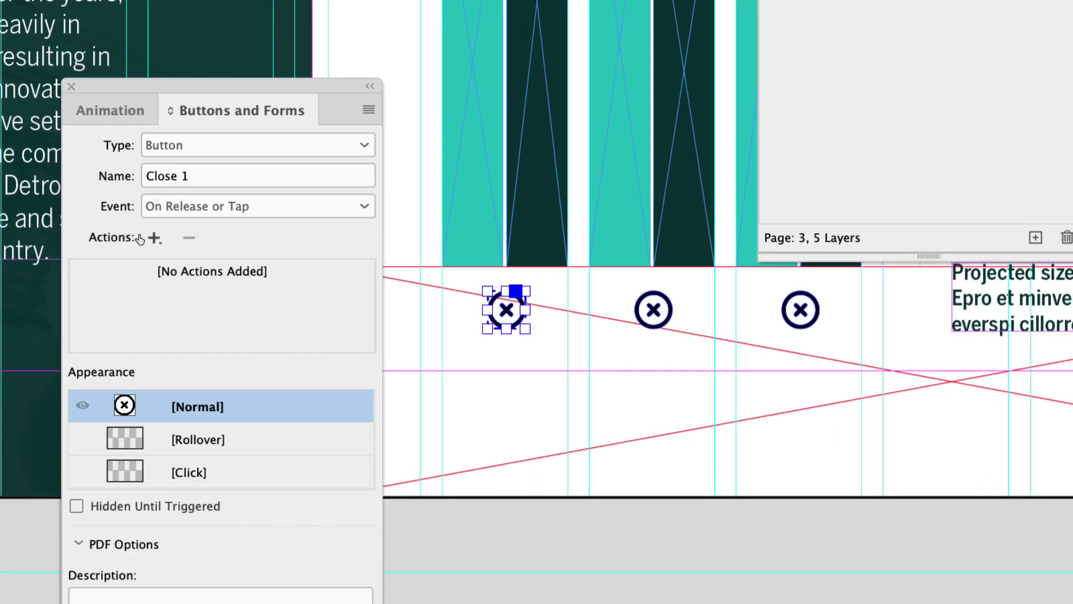
Add an Animation action to the Close 1 button that reverses Bar 1 on release or tap.
click(153, 238)
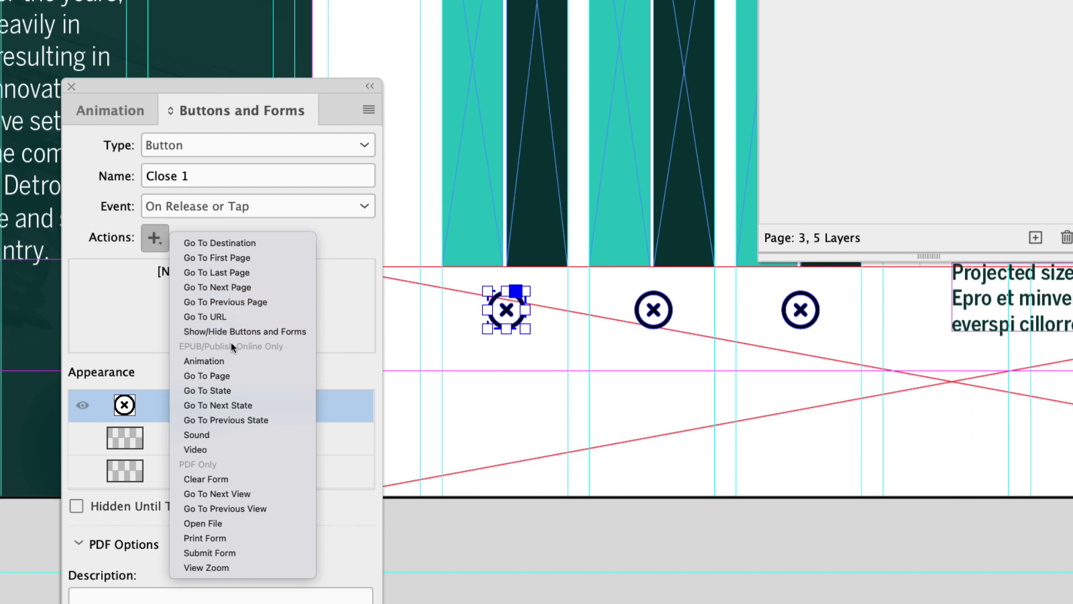
click(233, 360)
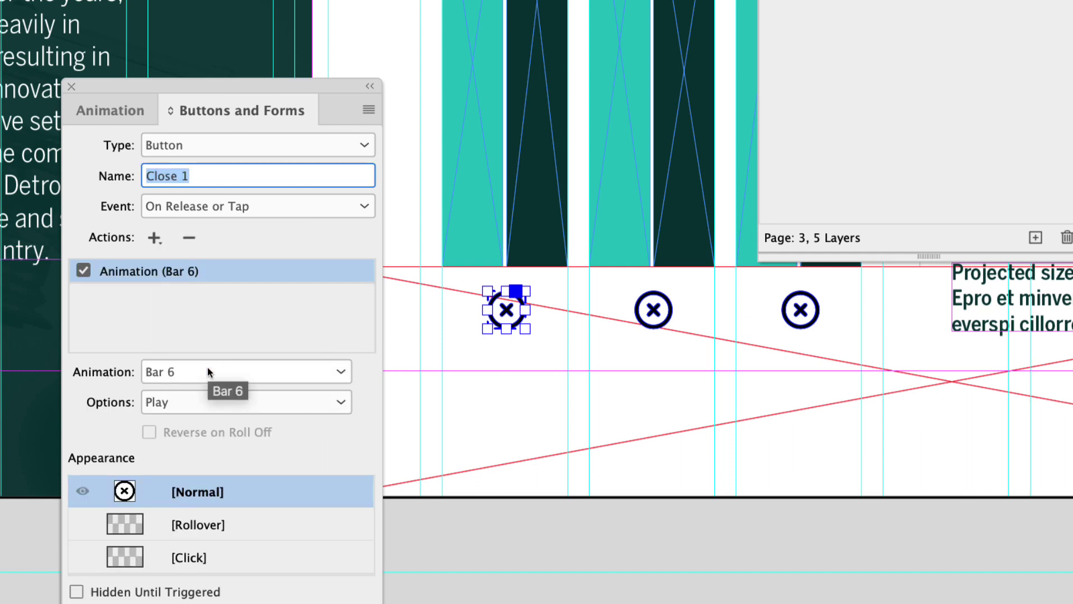
click(207, 367)
click(204, 520)
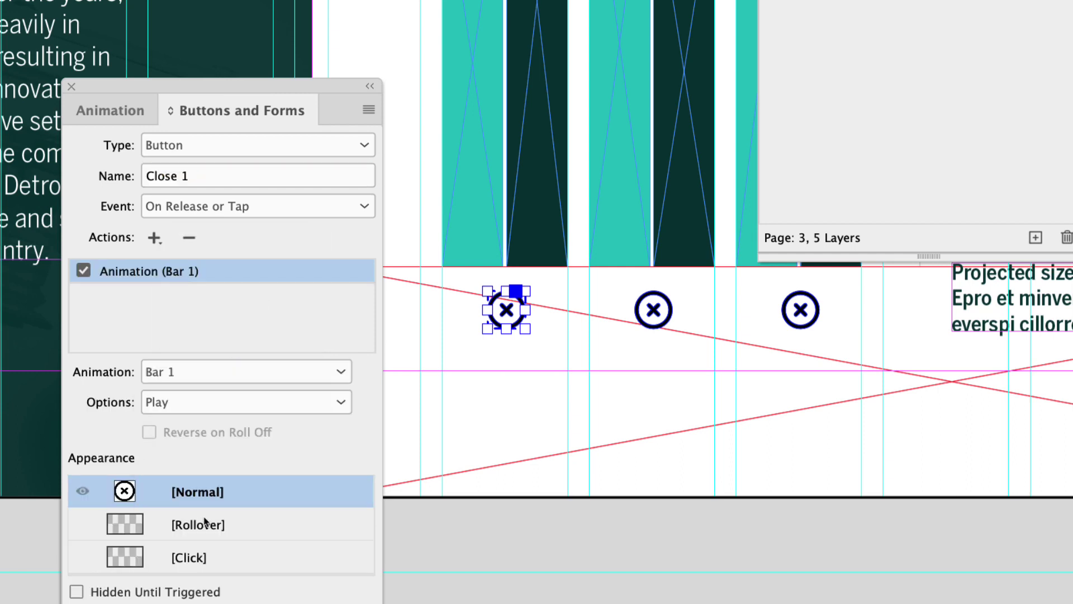
click(201, 411)
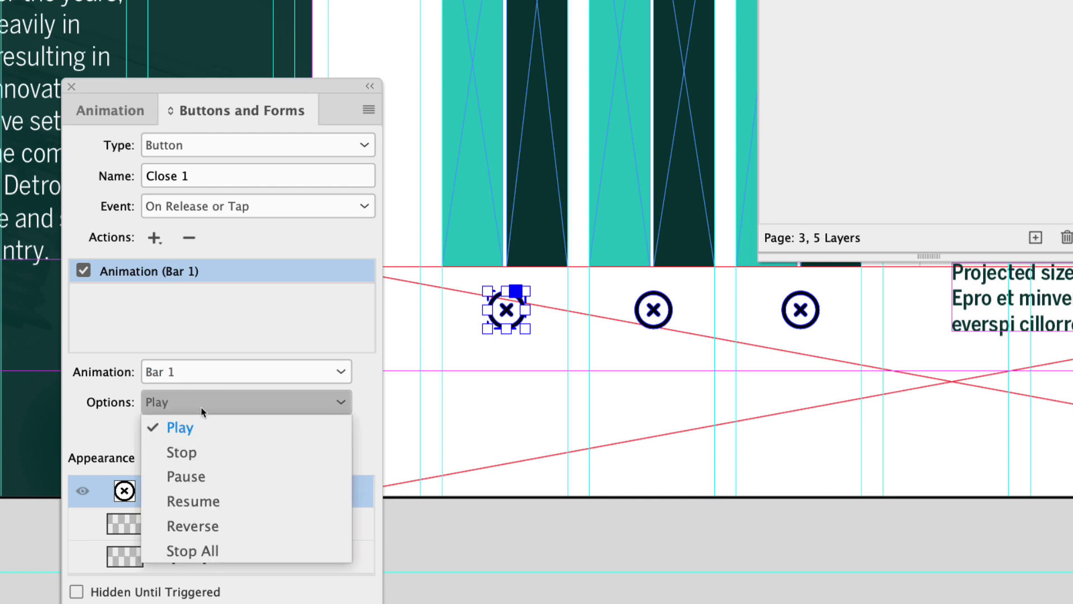
click(210, 525)
Give the Close 1 button a Rollover appearance with its icon filled R=15 G=194 B=192, and return it to the Normal state.
click(197, 525)
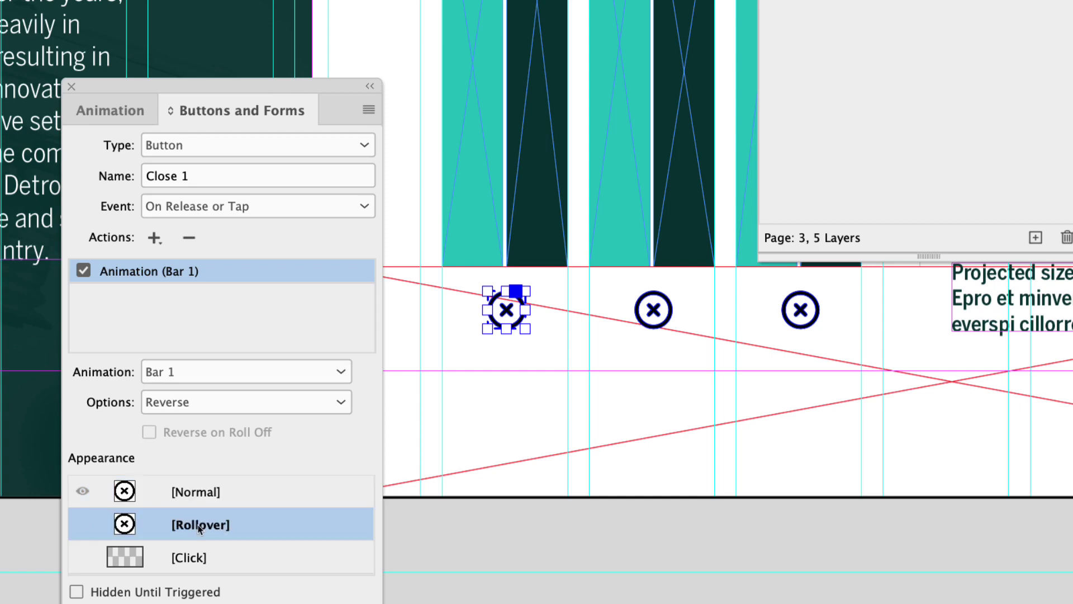
click(508, 314)
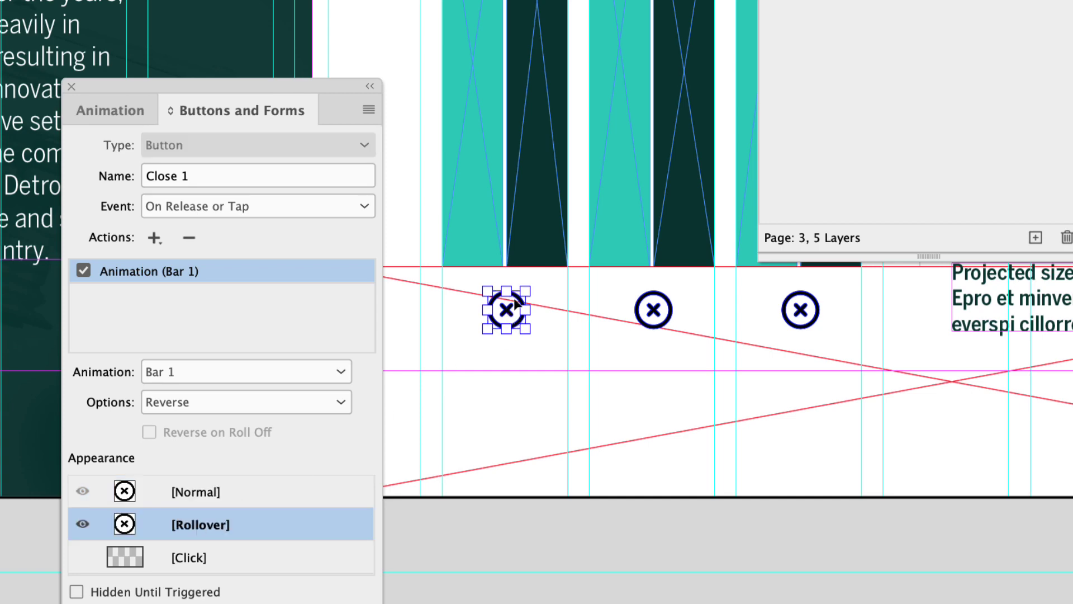
key(F5)
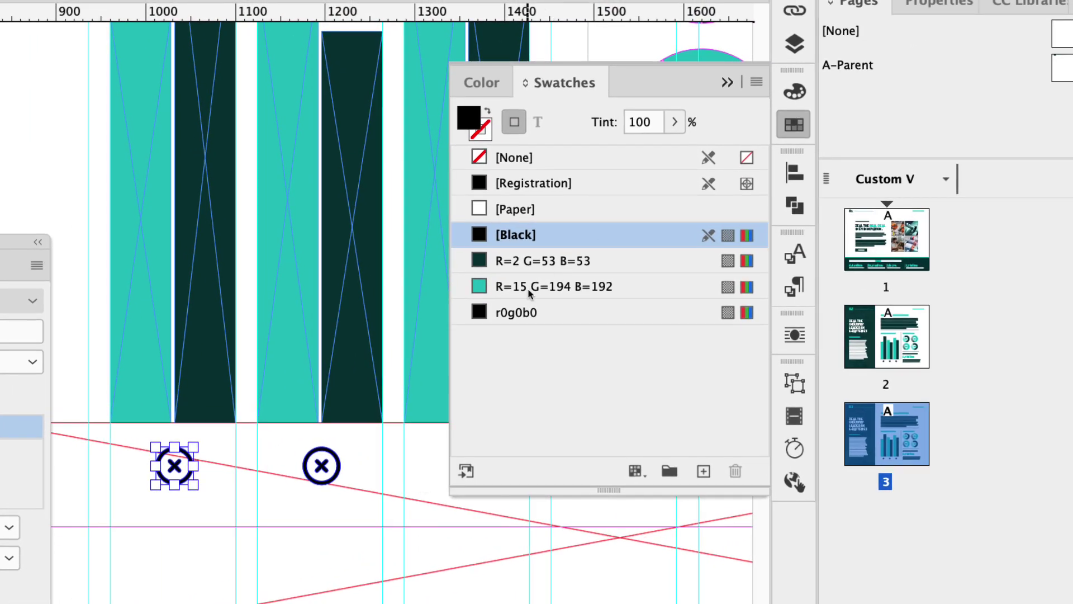
click(525, 289)
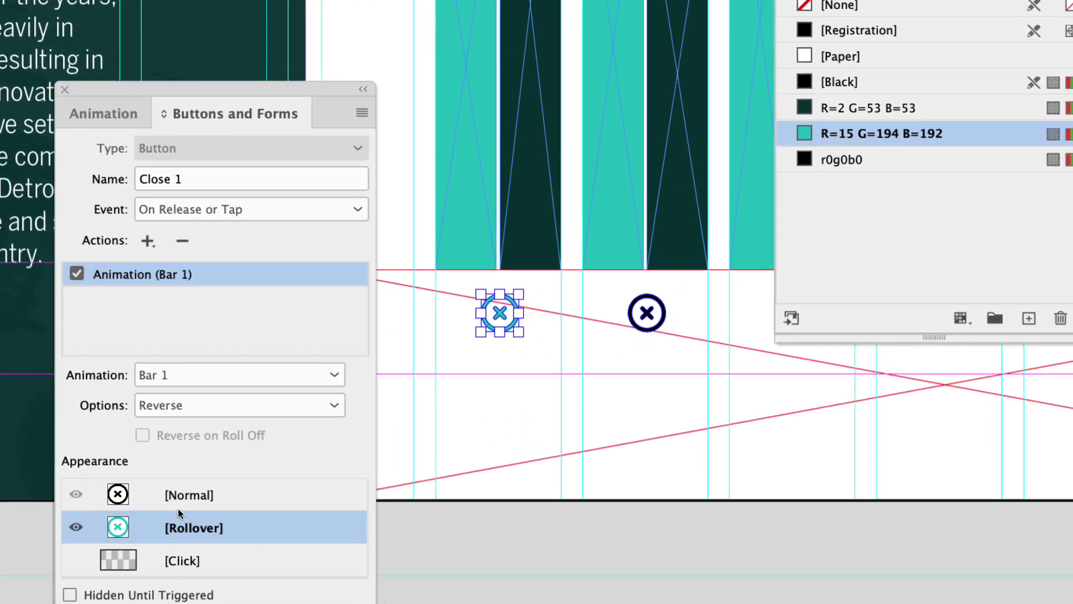
click(187, 498)
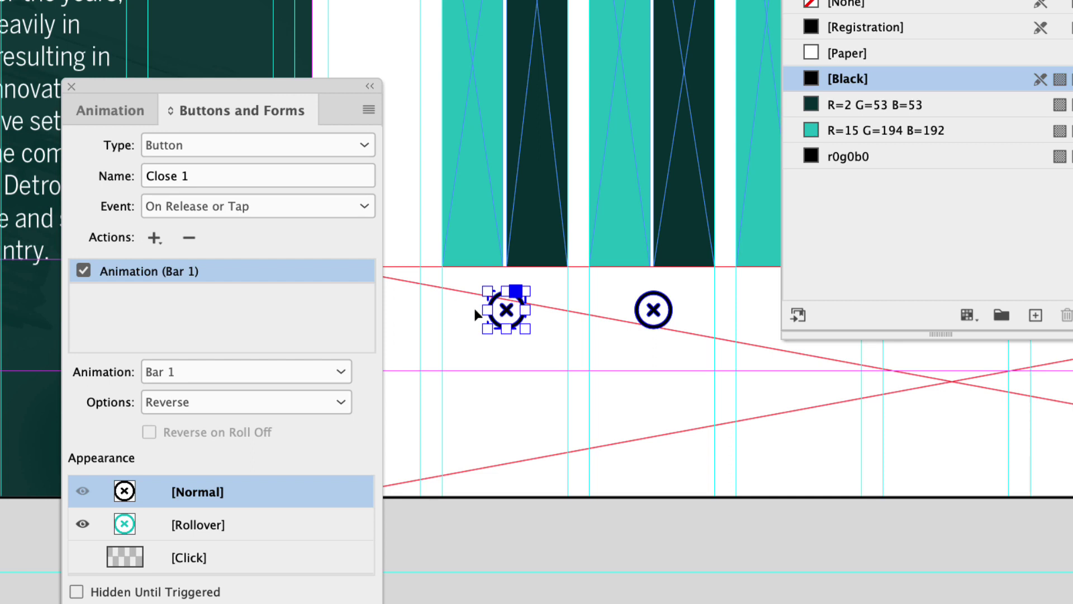
Add a second Animation action to the Close 1 button that reverses Bar 2 on release or tap.
click(160, 241)
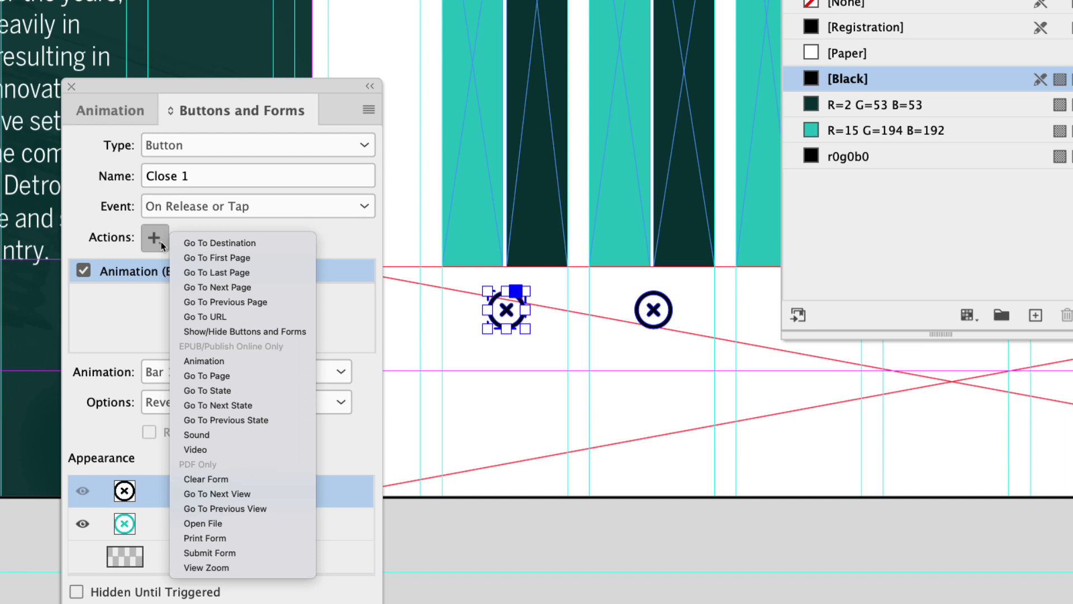
click(226, 362)
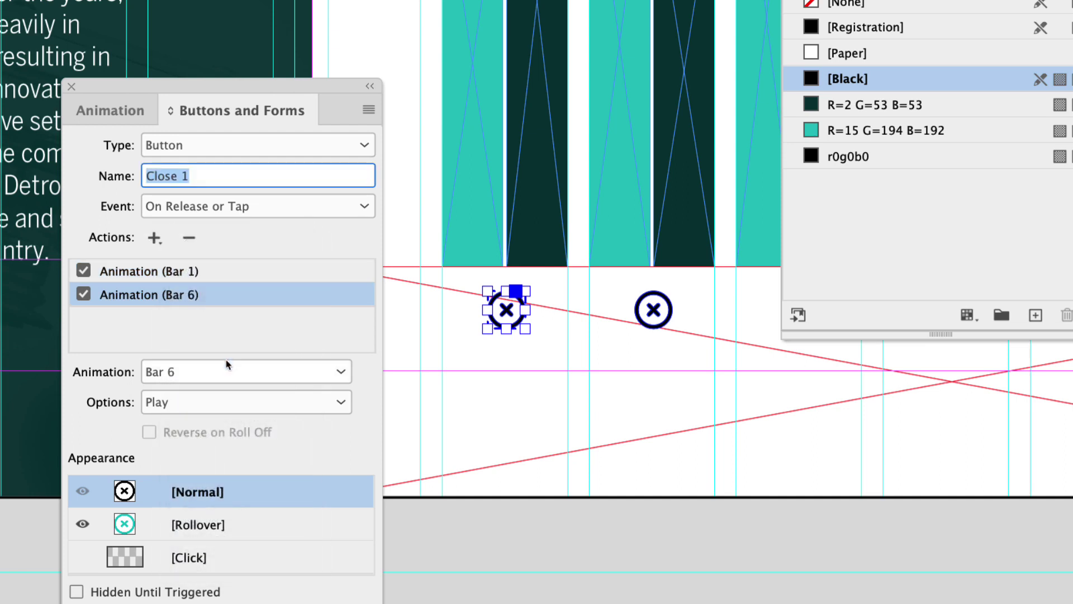
click(194, 369)
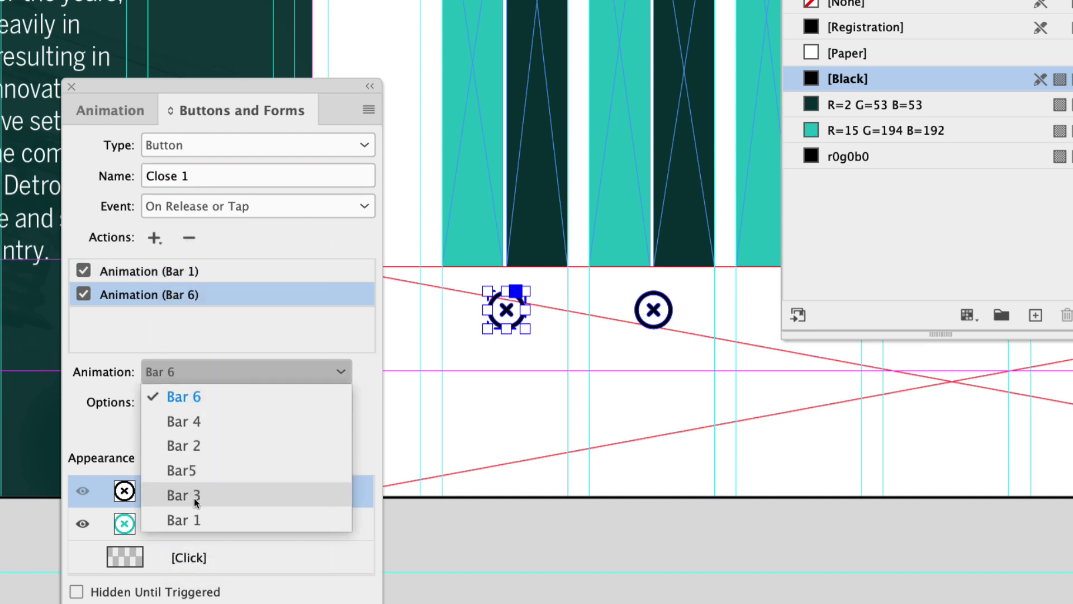
click(195, 447)
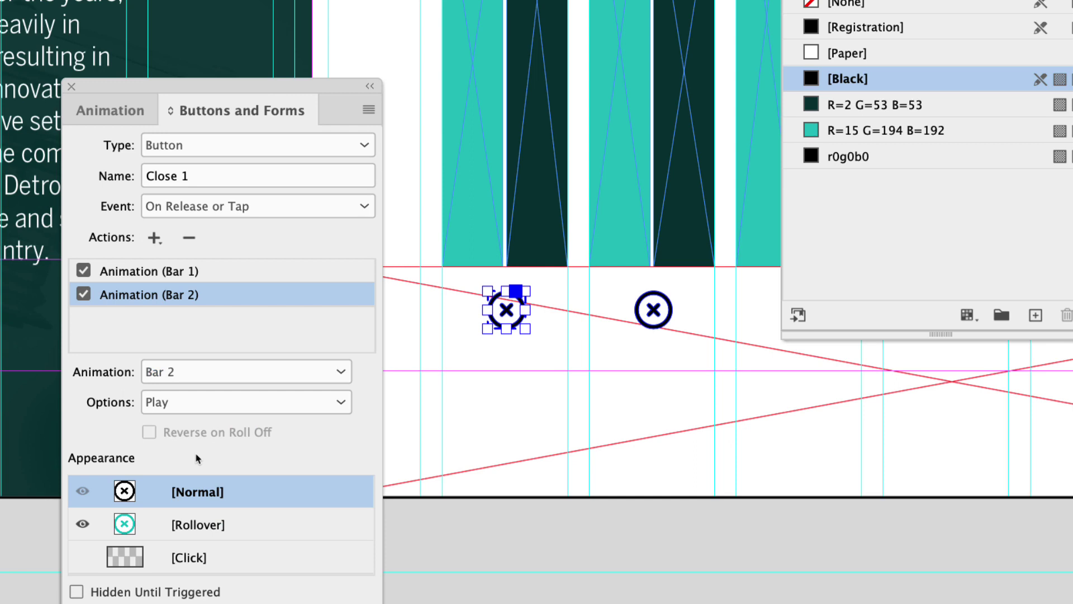
click(247, 405)
click(231, 525)
Convert the close icon below the second pair of bars into a Button named "Close 2".
click(654, 316)
click(342, 144)
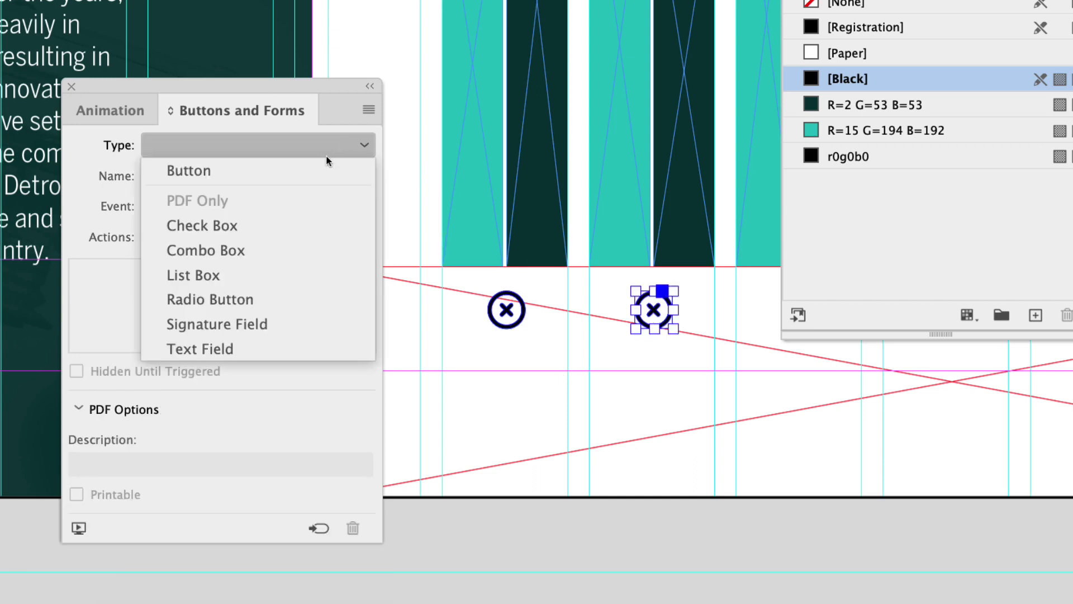
click(310, 171)
drag(226, 182, 109, 173)
text(Close 2)
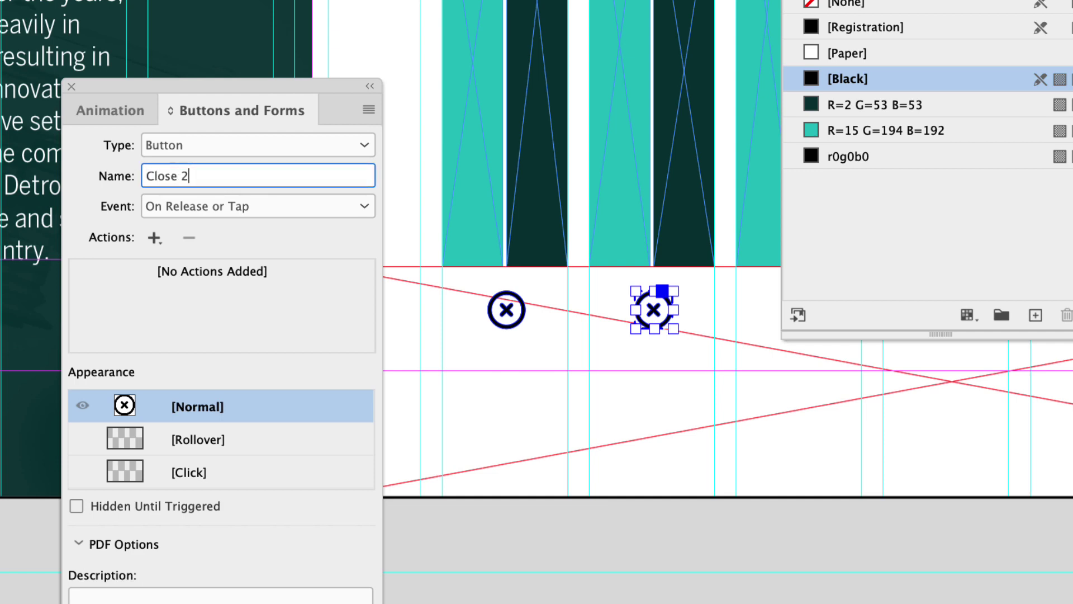
key(Return)
Add an Animation action targeting Bar 3 to the Close 2 button on release or tap.
click(144, 240)
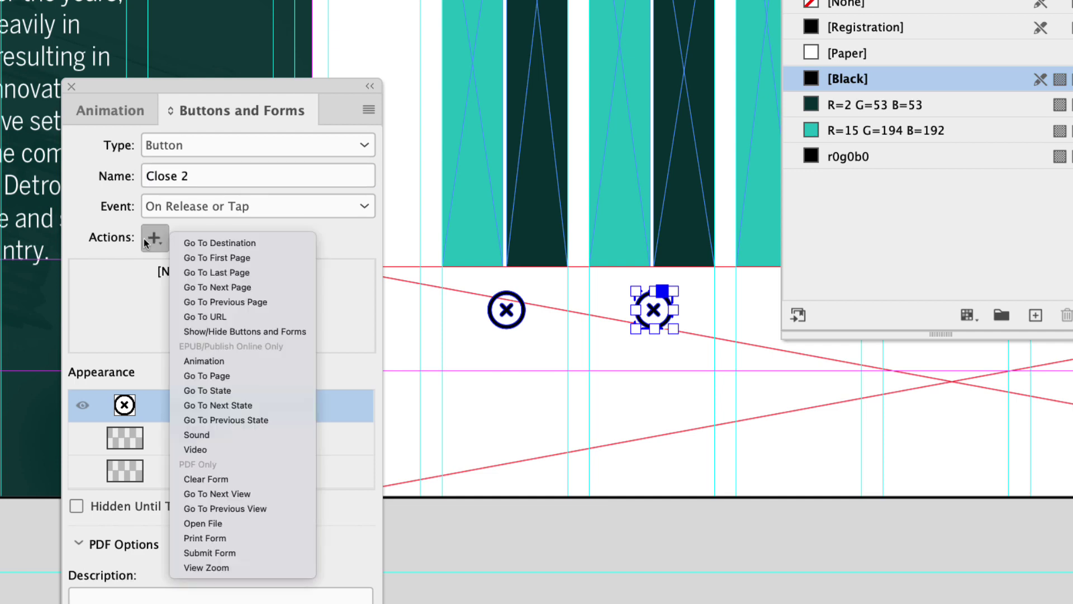
click(215, 361)
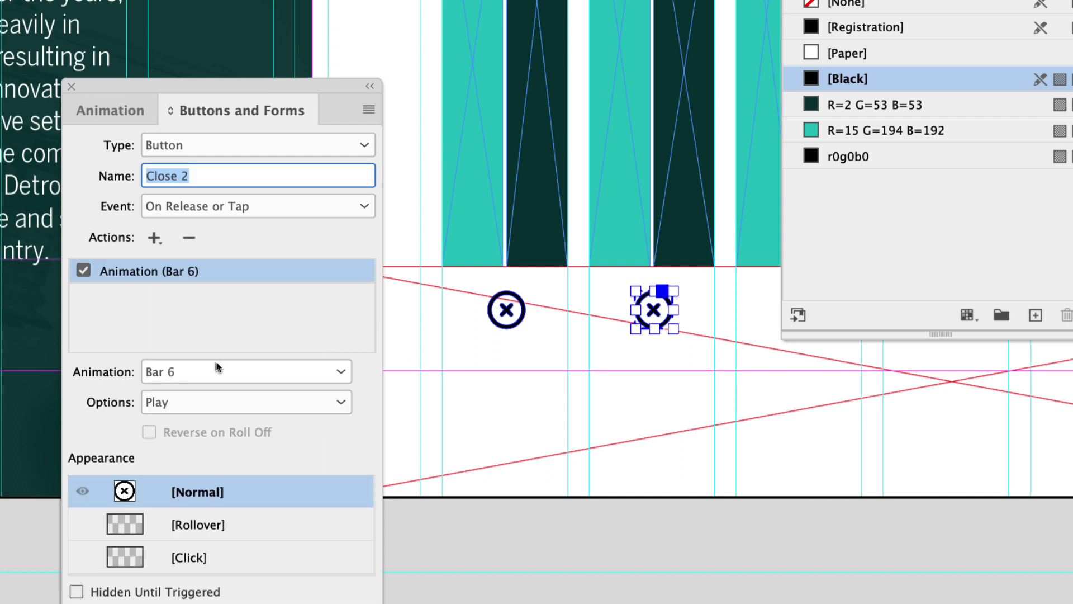
click(209, 370)
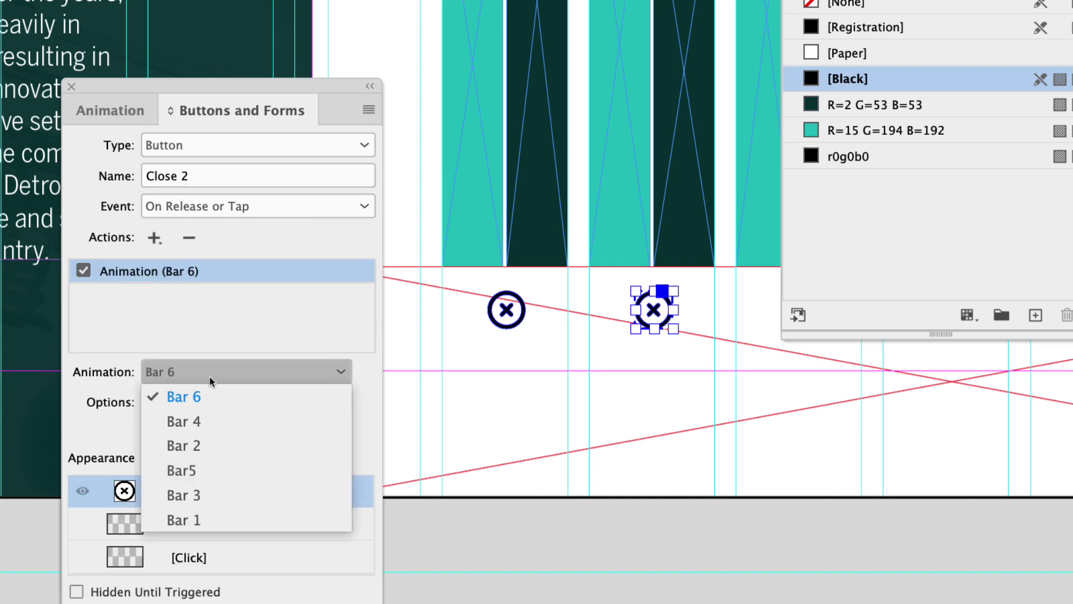
click(206, 493)
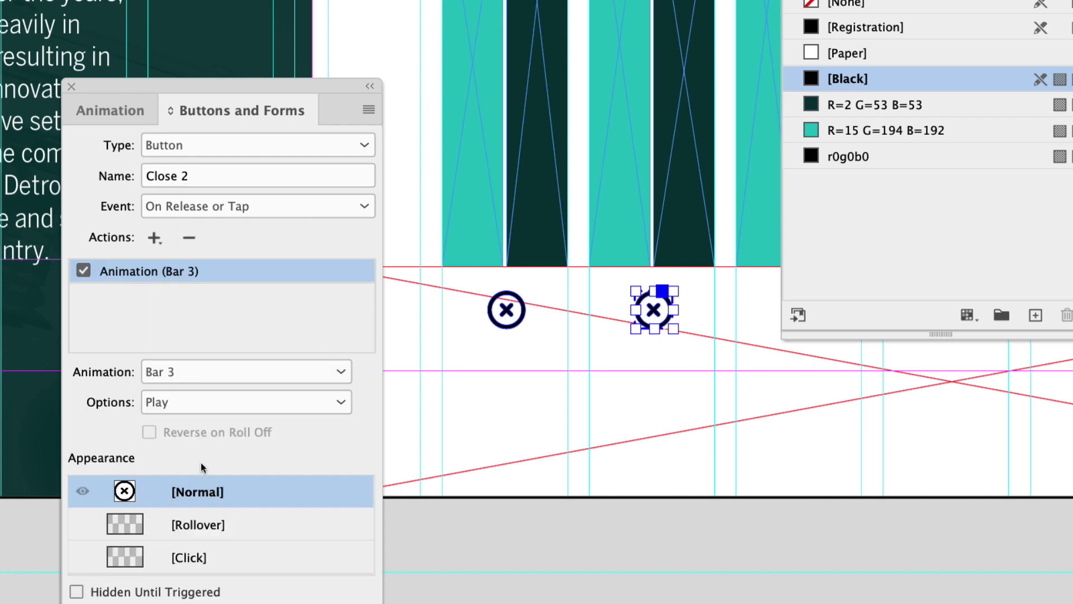
Add a second Animation action targeting Bar 4 to the Close 2 button on release or tap.
click(154, 238)
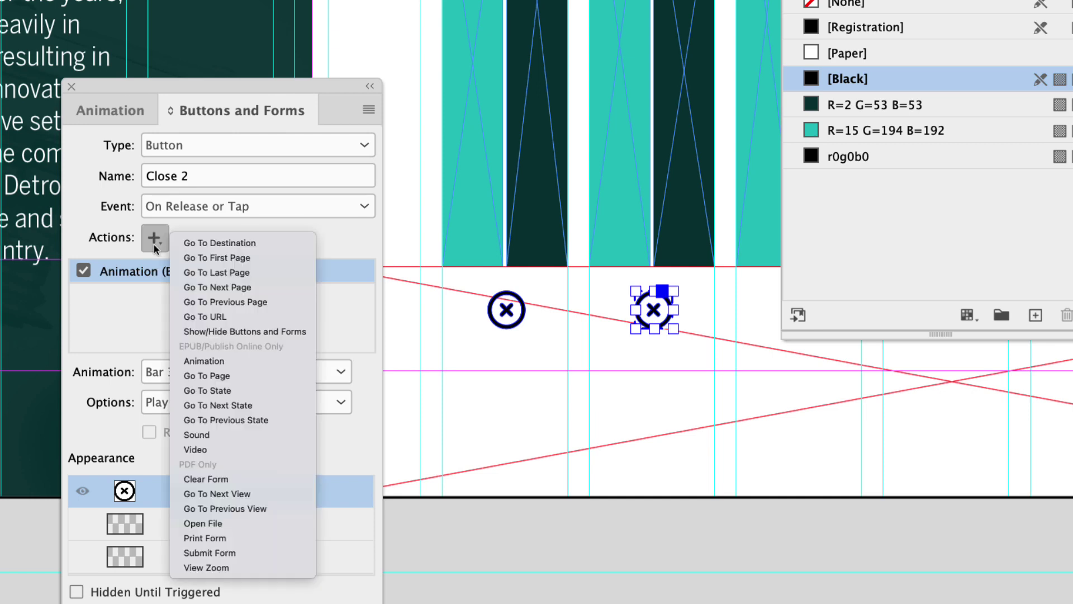
click(218, 360)
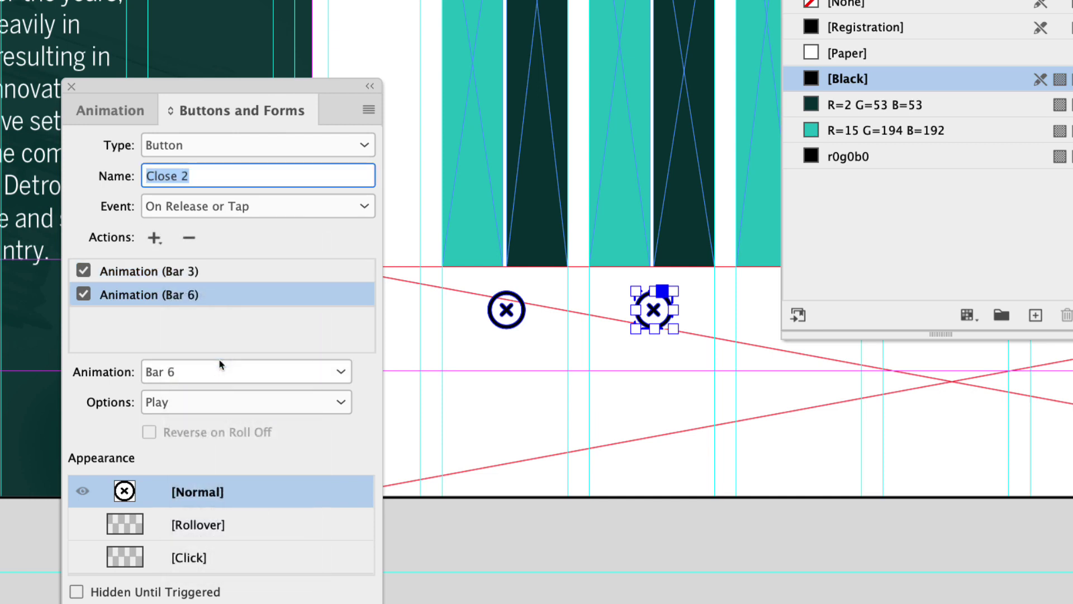
click(193, 371)
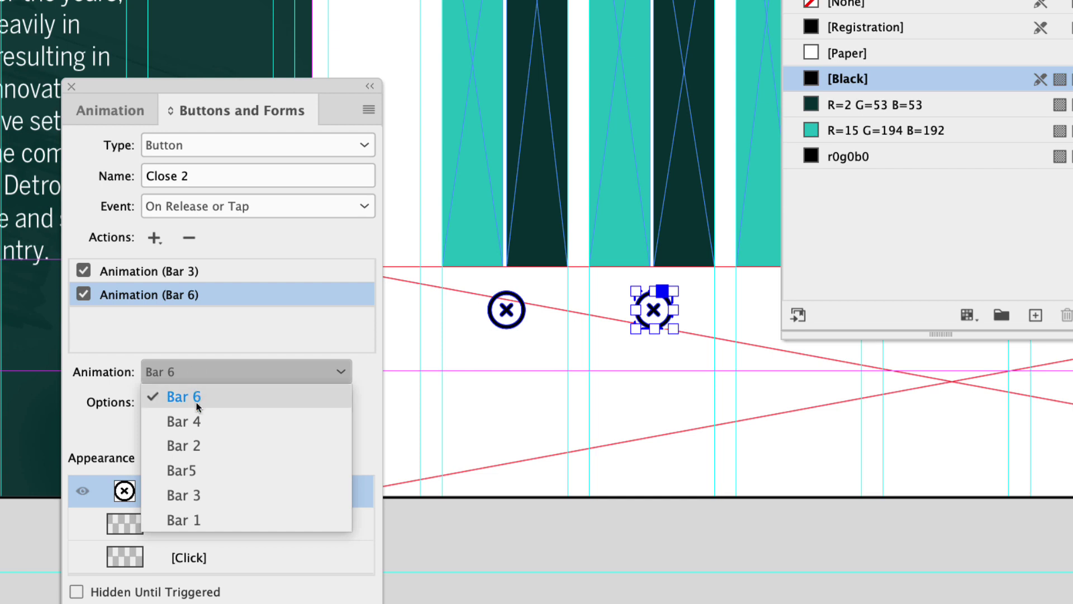
click(197, 420)
Set the Bar 3 and Bar 4 animation actions of the Close 2 button to Reverse.
click(178, 273)
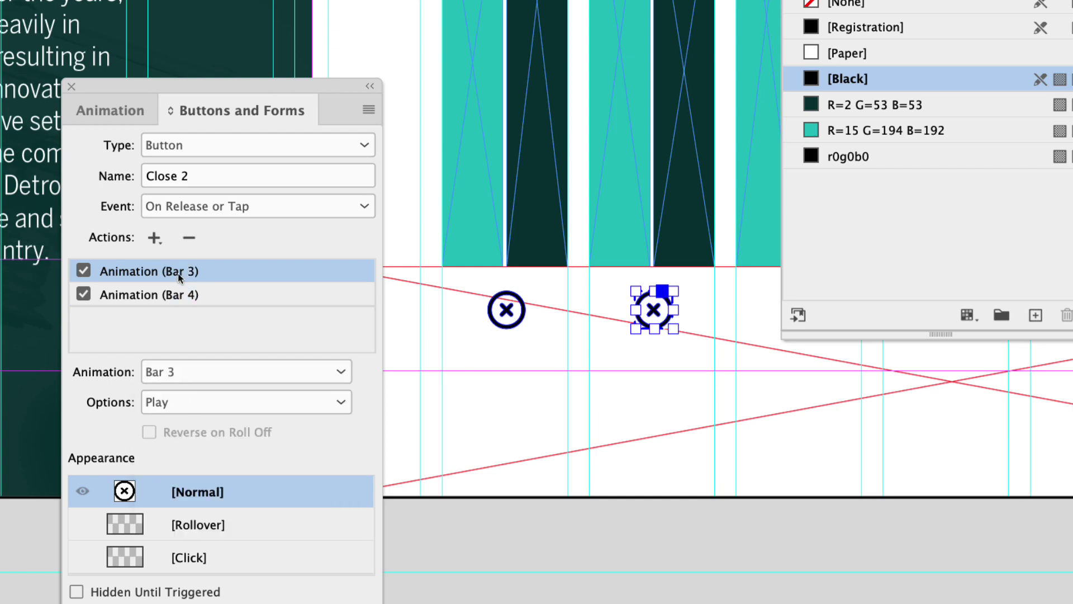
click(187, 403)
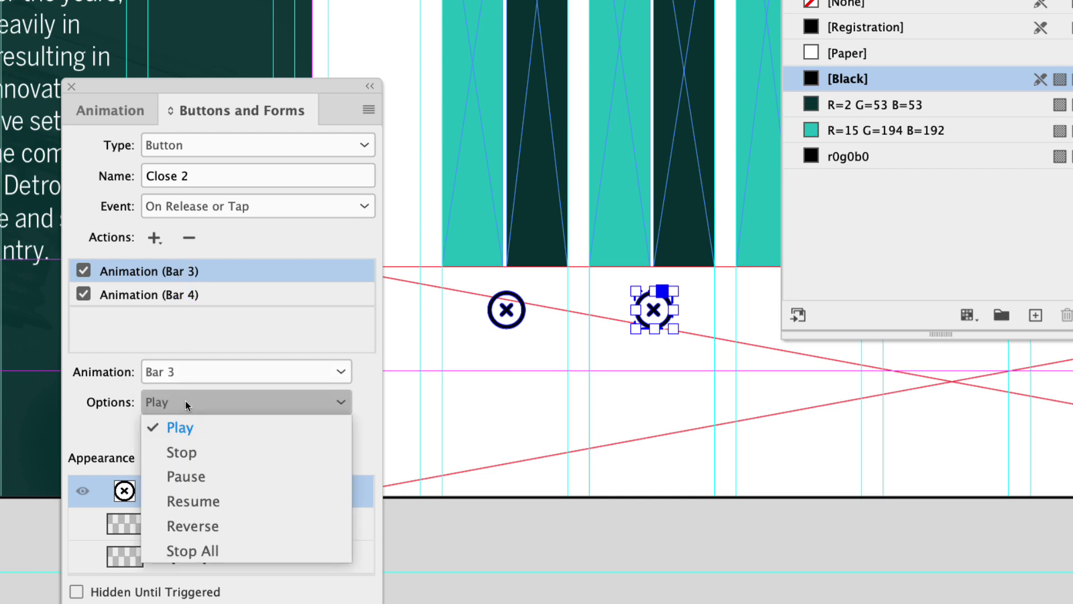
click(194, 526)
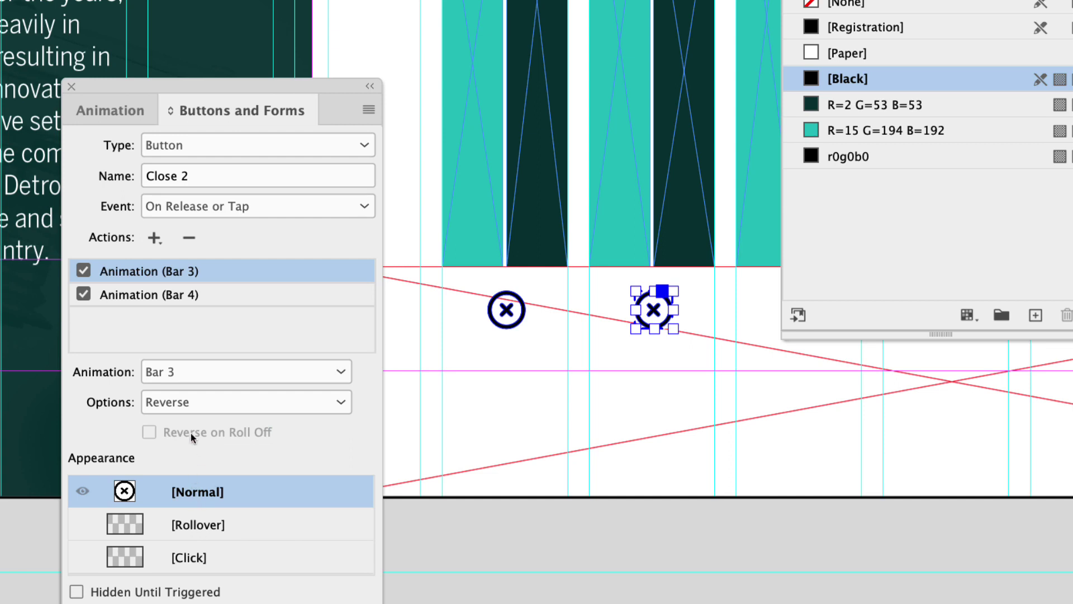
click(184, 296)
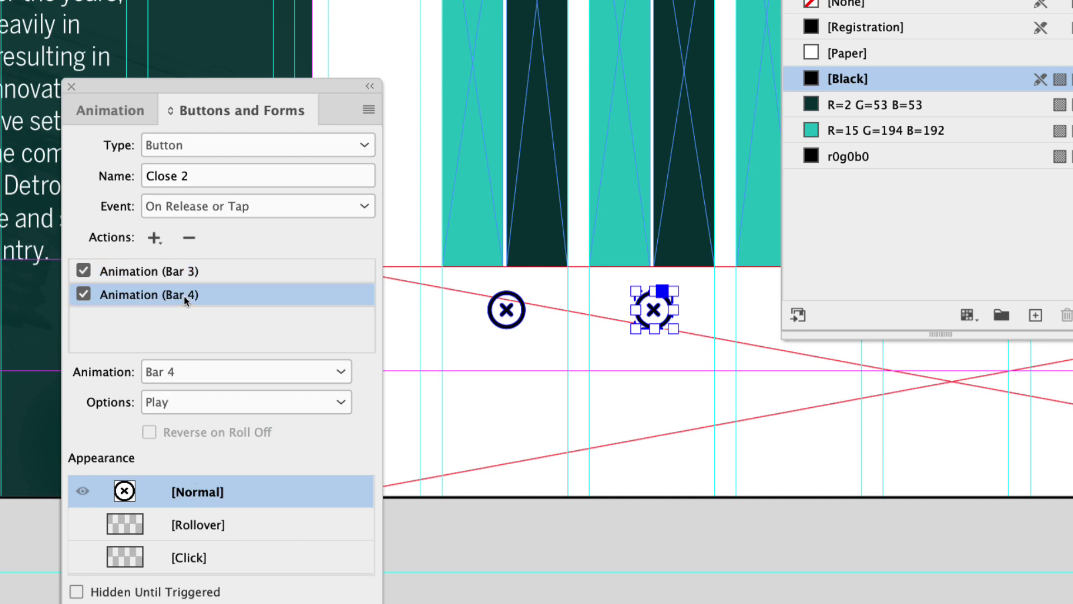
click(177, 408)
click(196, 525)
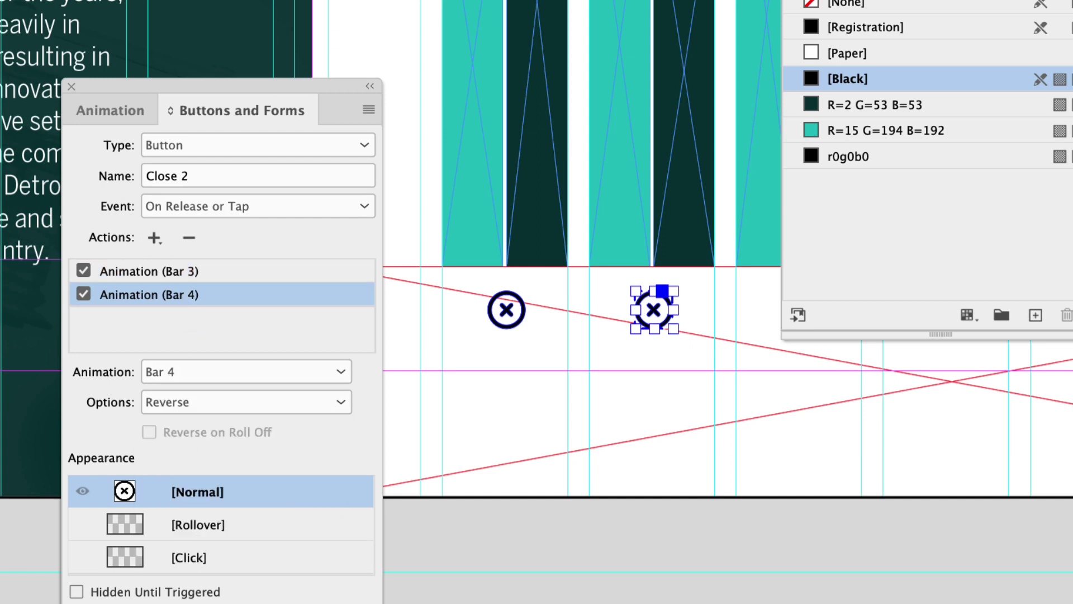
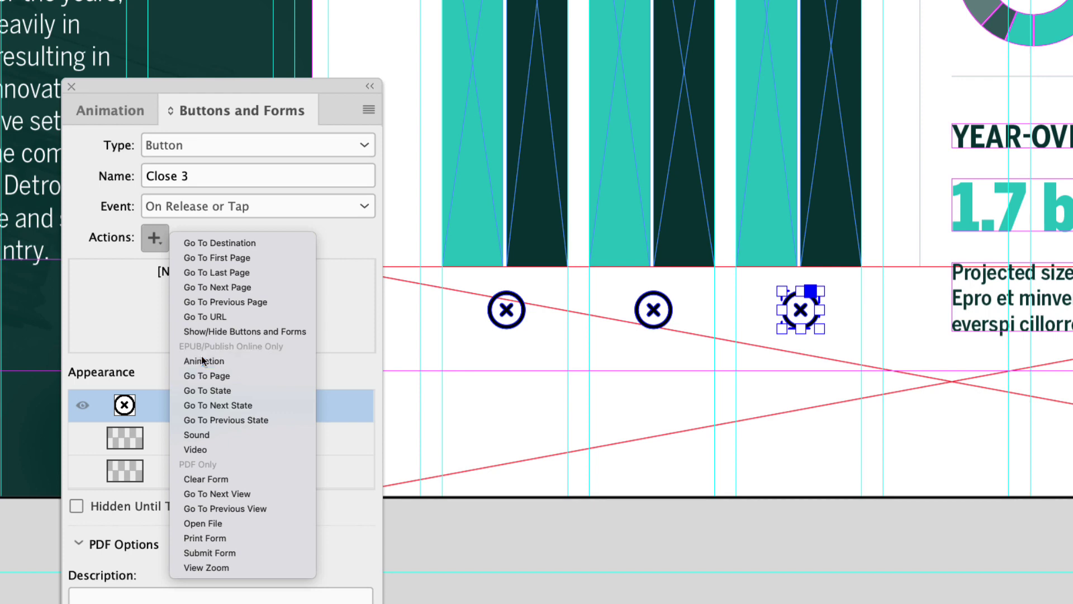
Add an Animation action to the Close 3 button that reverses Bar5 on release or tap.
click(202, 360)
click(194, 370)
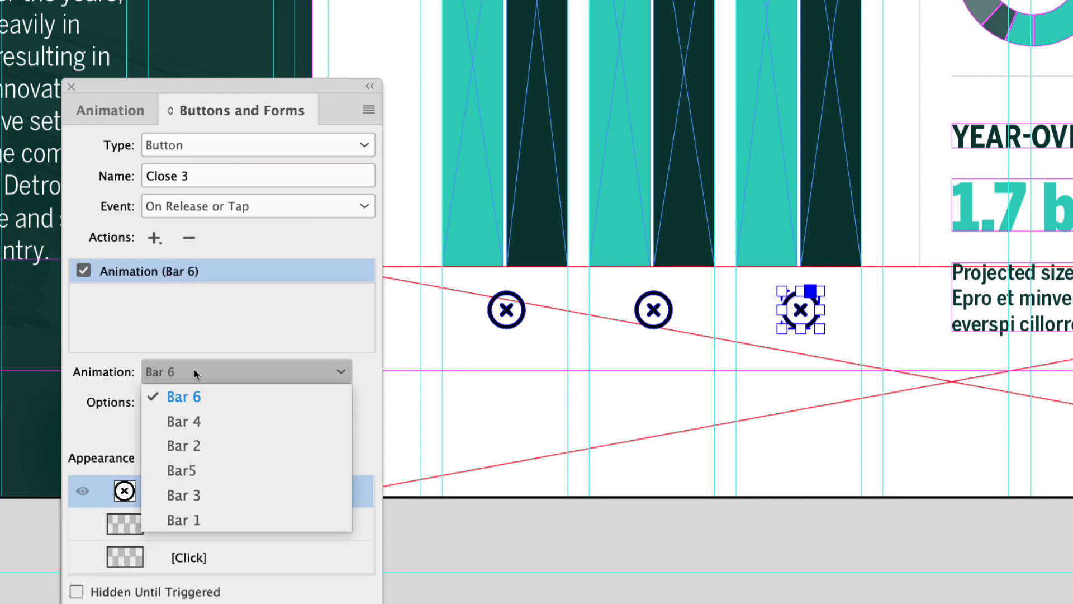
click(203, 475)
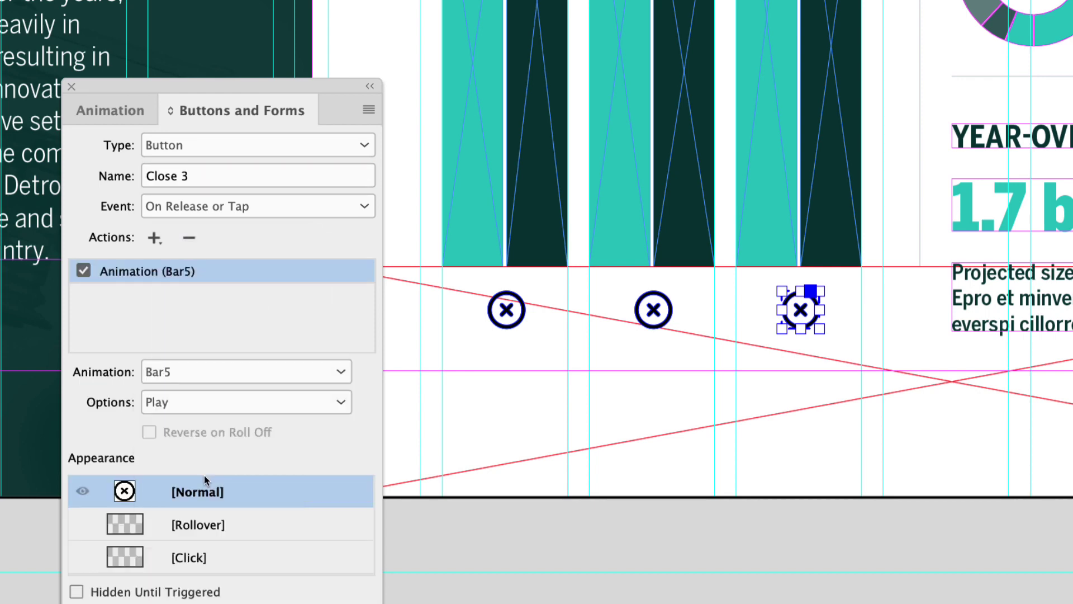
click(207, 408)
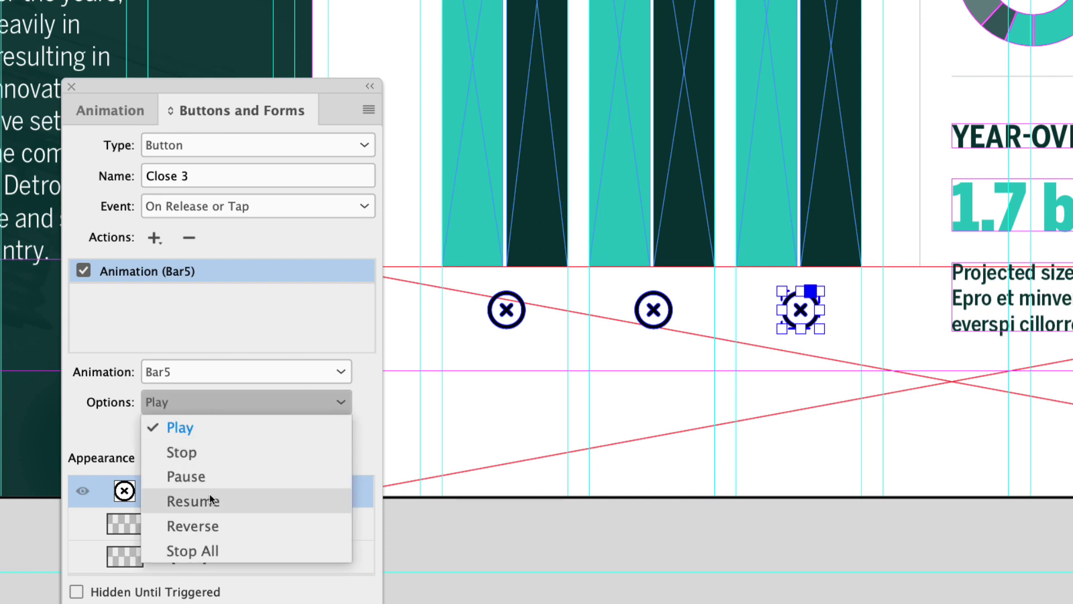
click(204, 526)
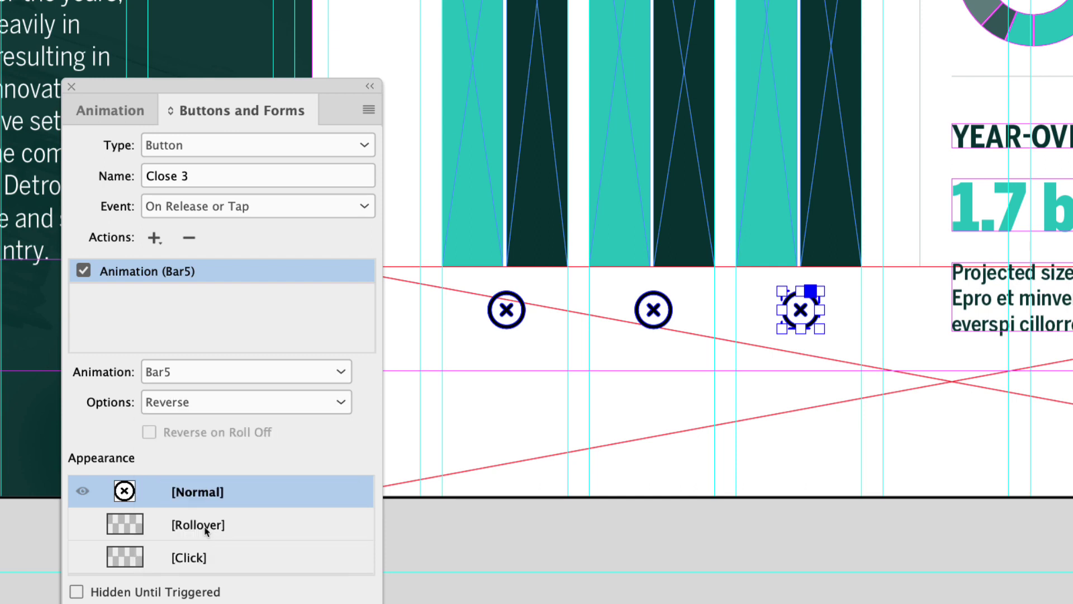
Add a second Animation action to the Close 3 button that reverses Bar 6 on release or tap.
click(154, 238)
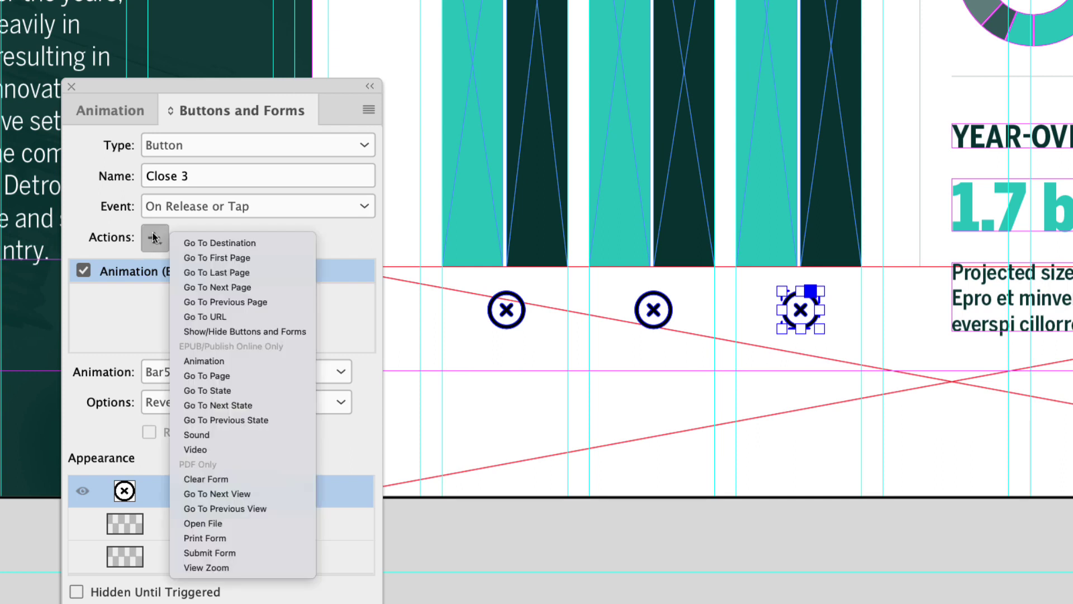
click(217, 359)
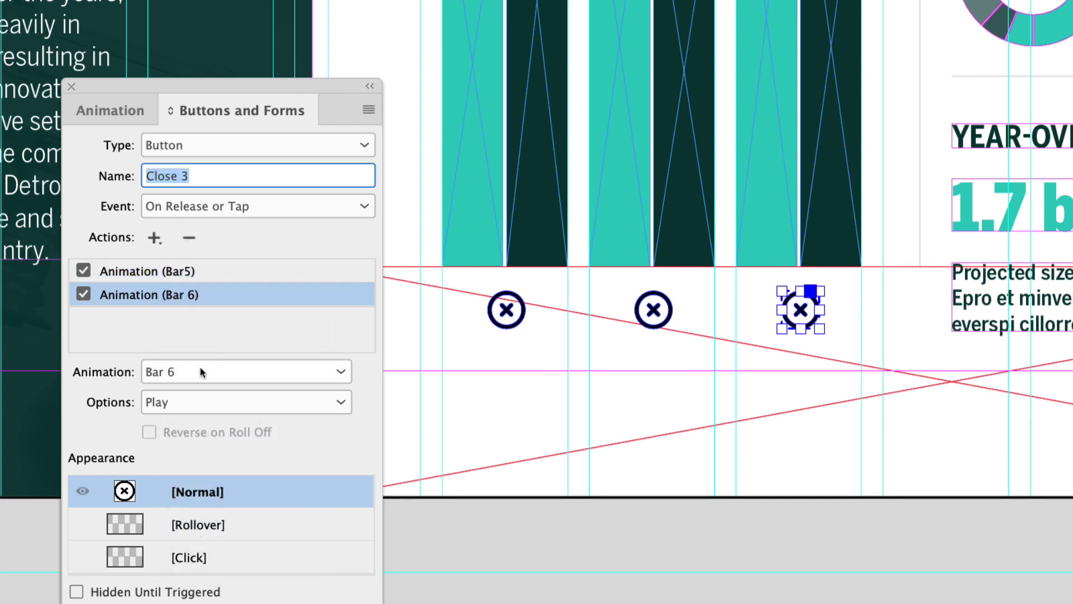
click(176, 406)
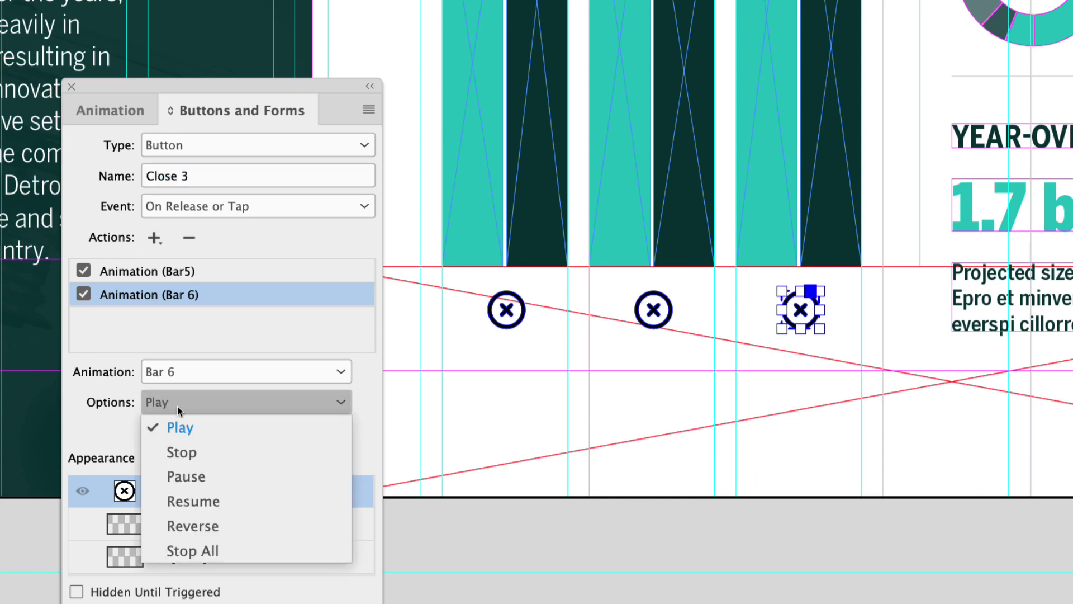
click(196, 524)
Give the Close 3 button a Rollover appearance filled R=15 G=194 B=192, and return it to the Normal state.
click(193, 527)
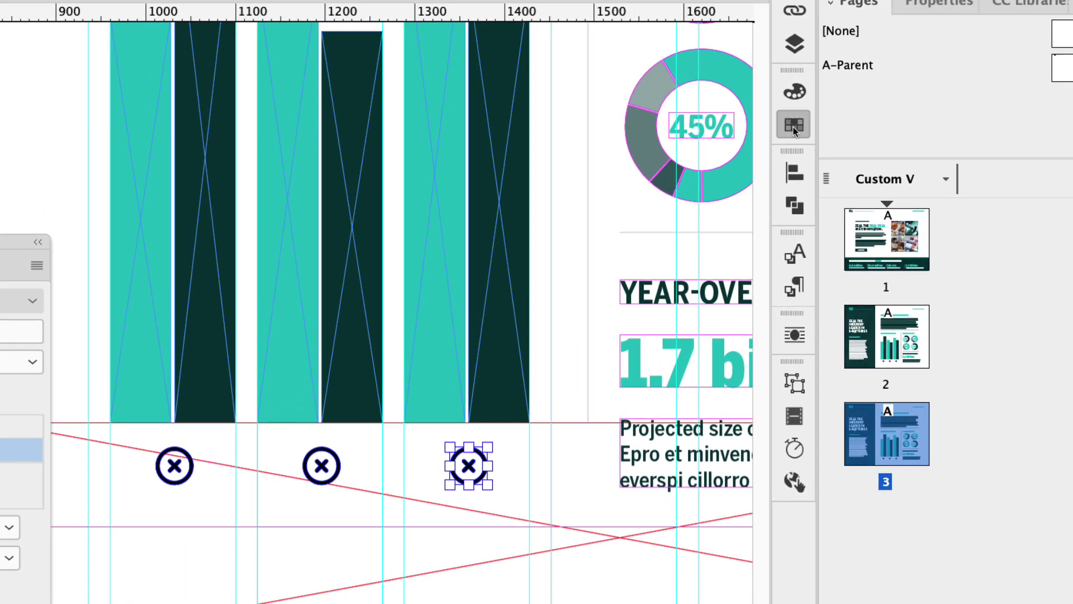
click(1072, 0)
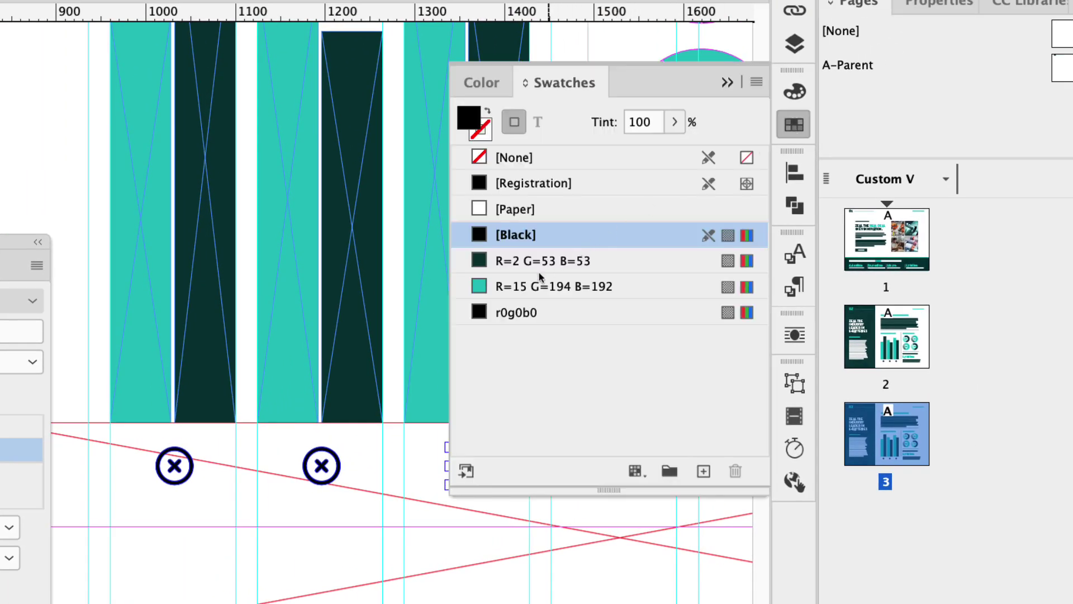
click(539, 284)
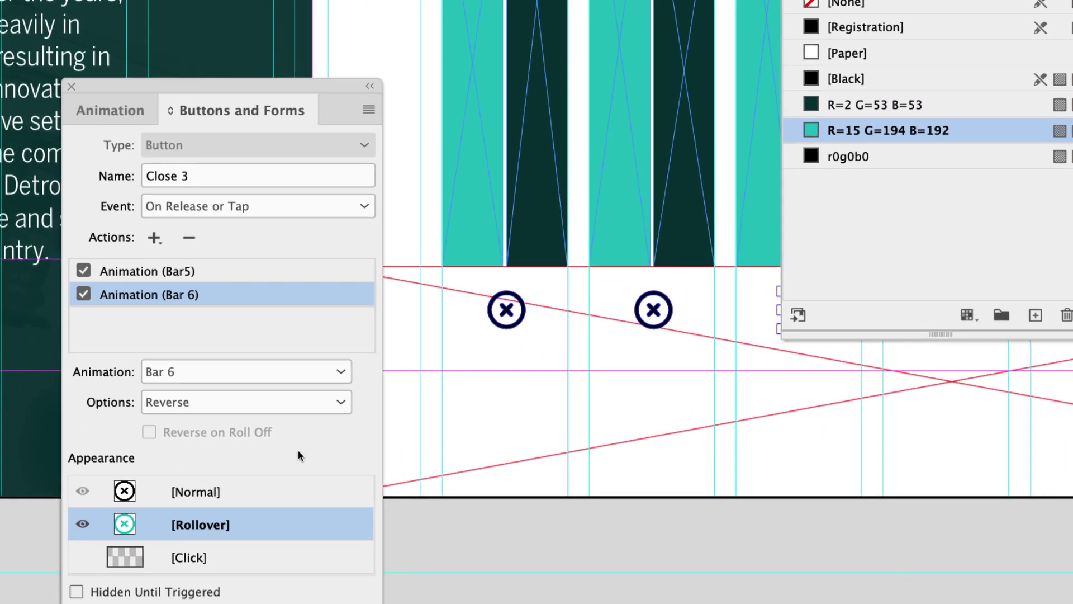
click(208, 493)
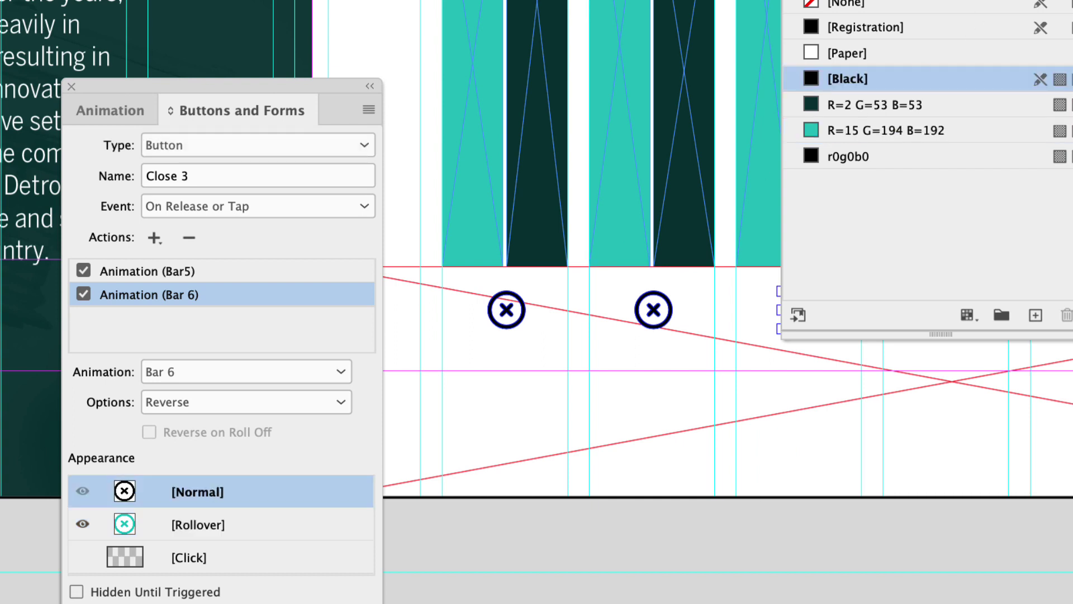
Set all three close buttons below the bars to be Hidden Until Triggered.
click(506, 269)
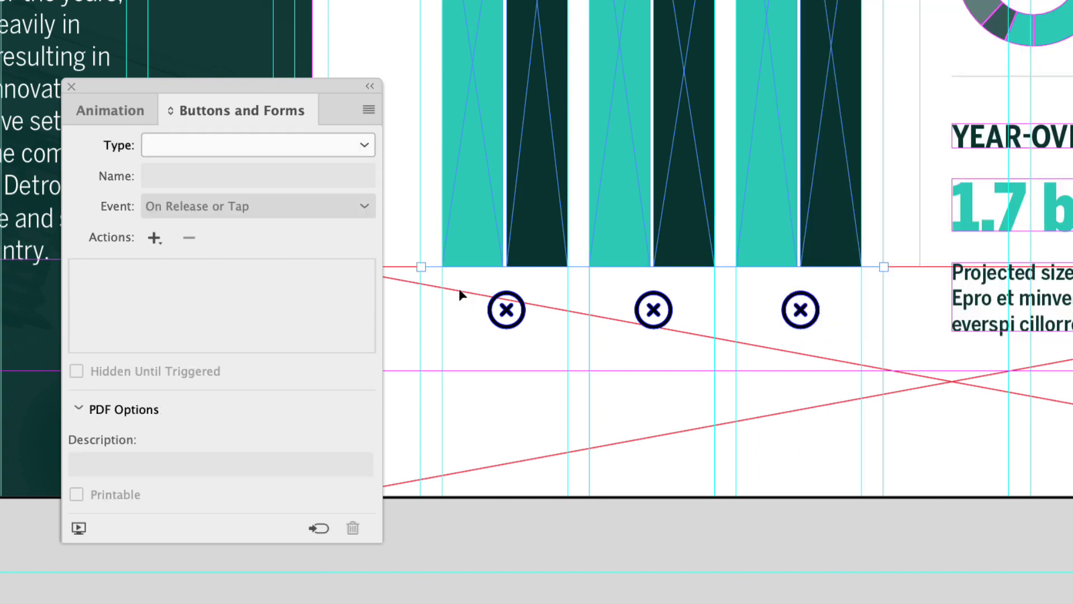
drag(468, 287, 846, 338)
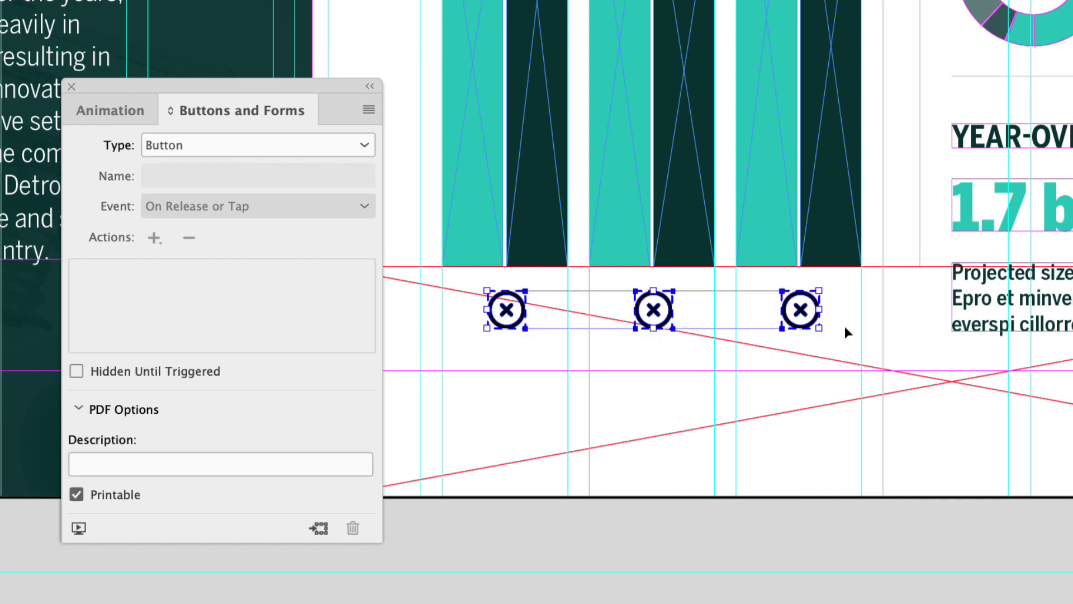
click(638, 387)
drag(474, 288, 826, 334)
click(79, 374)
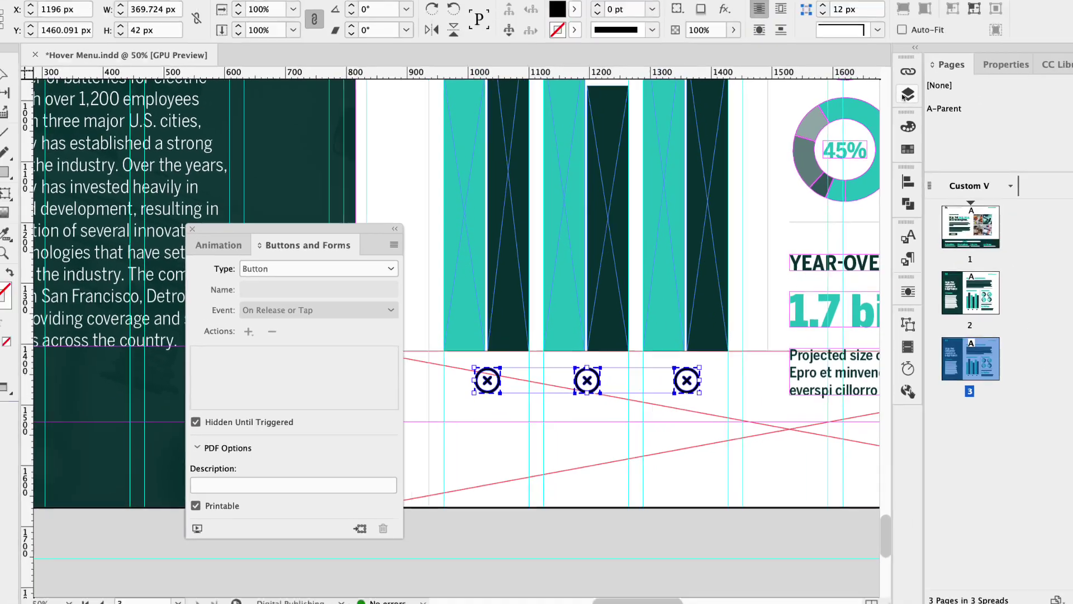
Show the Play Icons layer, deselect the close buttons and hide the Close Icons layer.
click(907, 95)
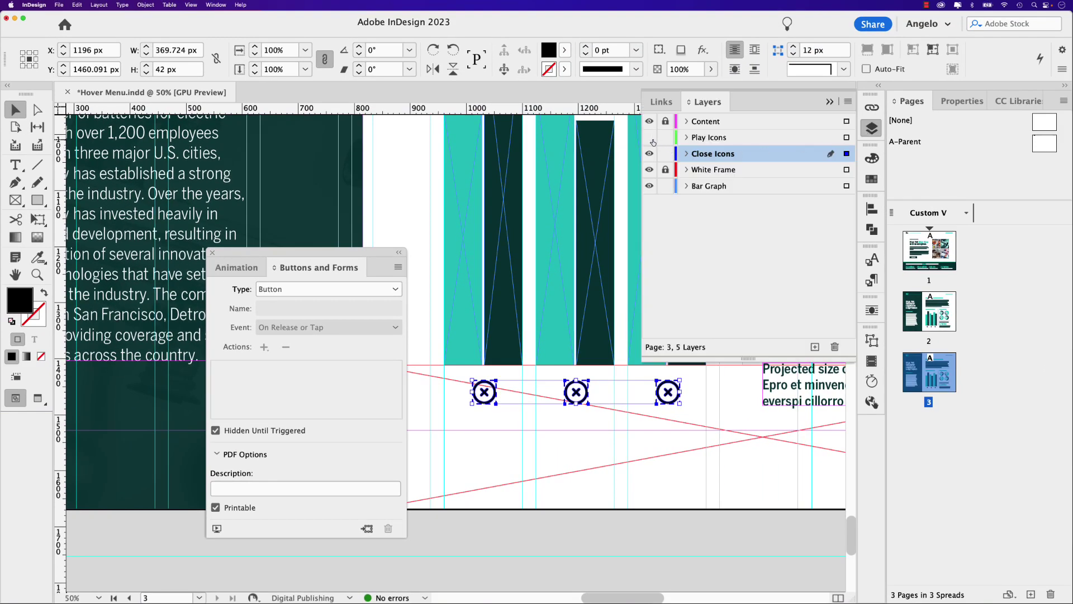
click(650, 138)
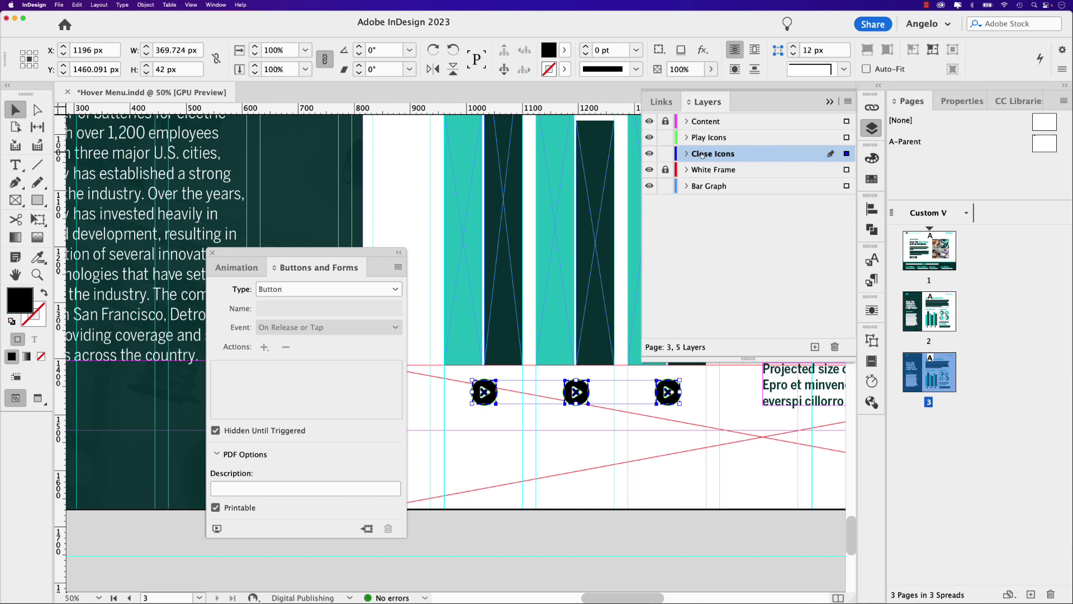
click(441, 416)
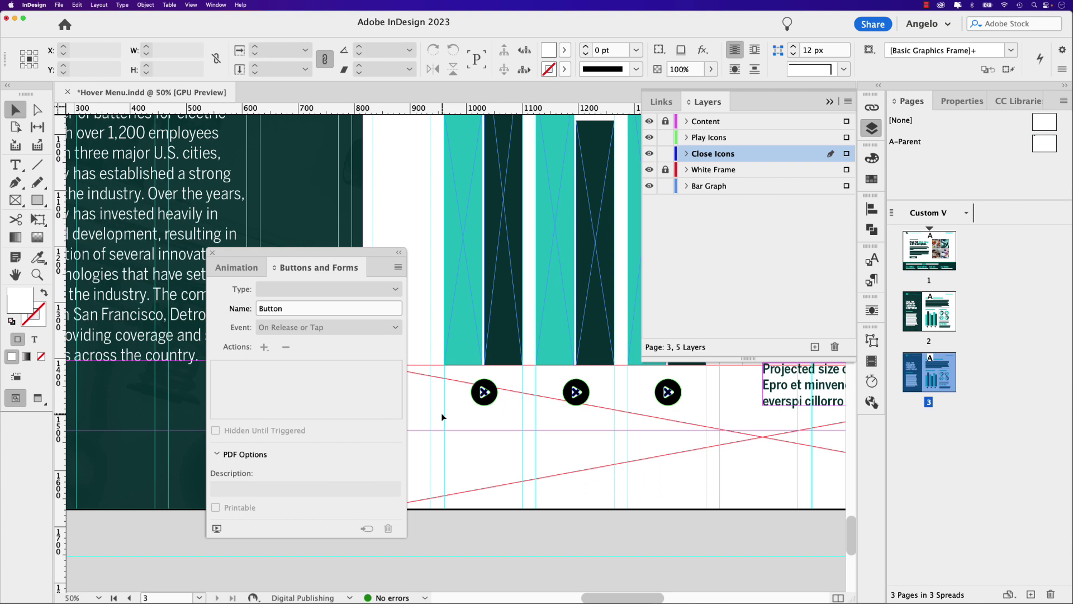
click(649, 153)
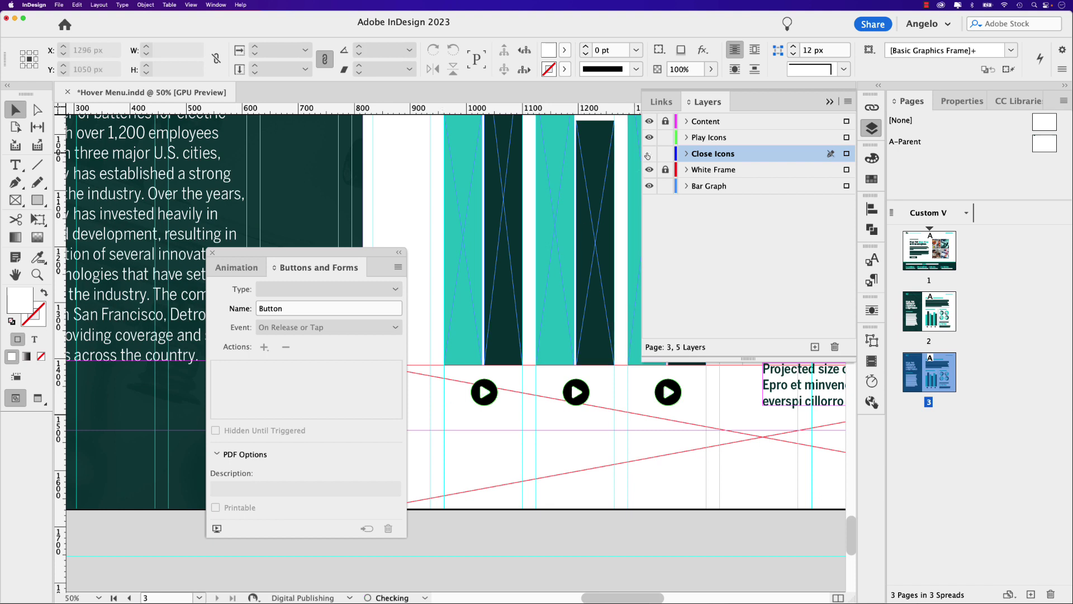
Add a Show/Hide Buttons and Forms action to the Play 1 button on release or tap.
click(491, 387)
click(489, 389)
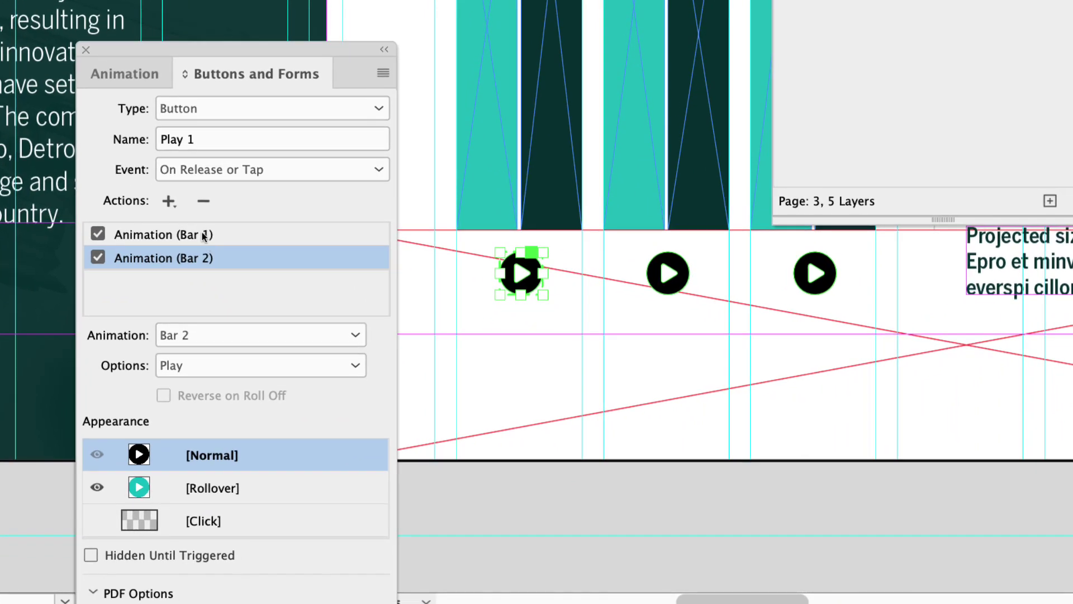
click(169, 202)
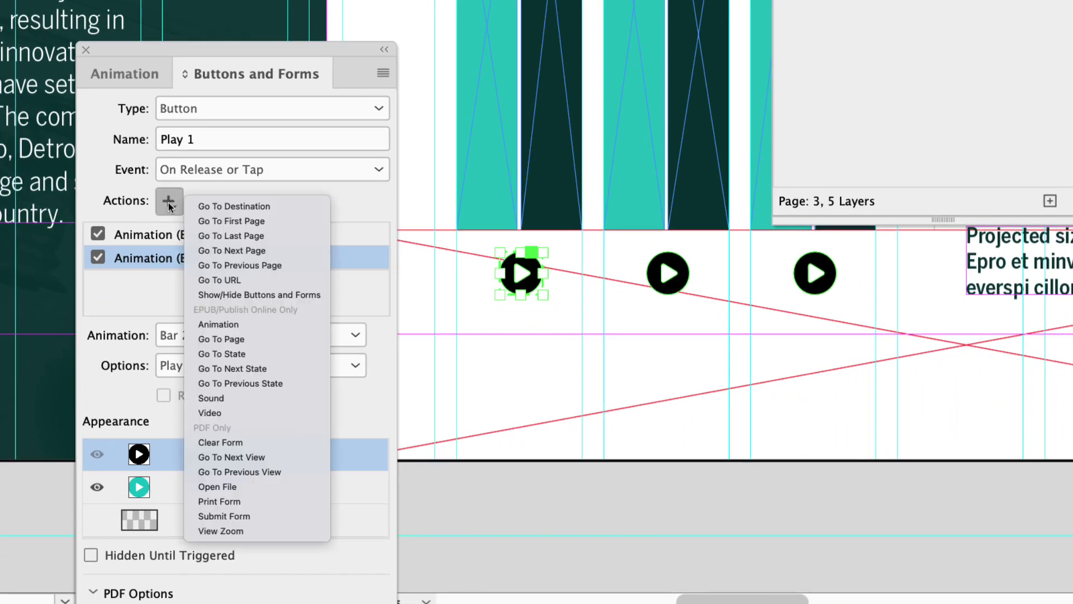
key(Escape)
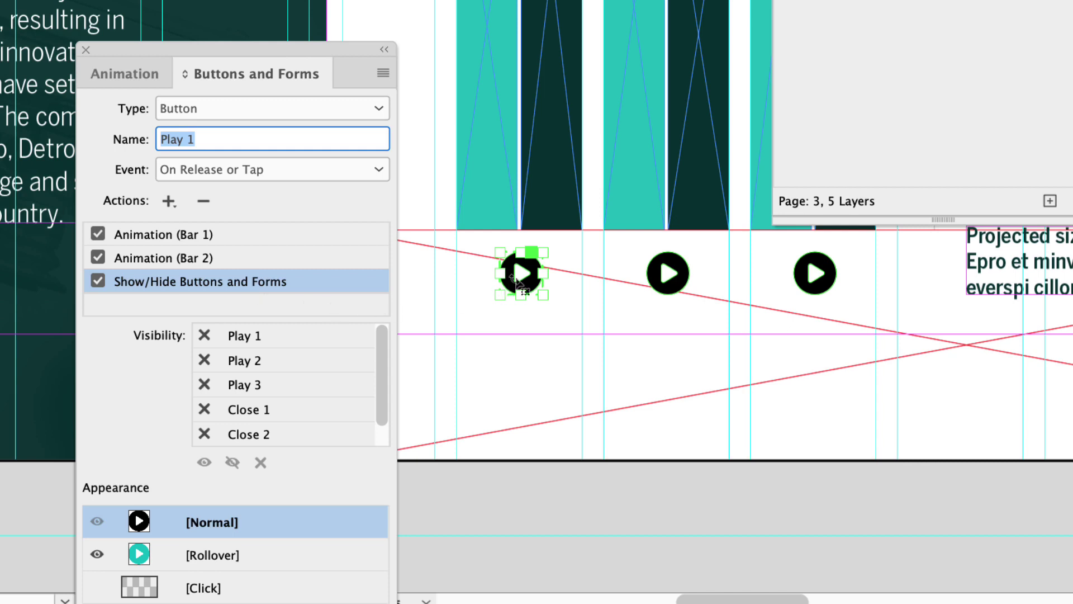
Set the Play 1 button's Show/Hide action to hide Play 1 and show Close 1.
click(204, 335)
click(205, 335)
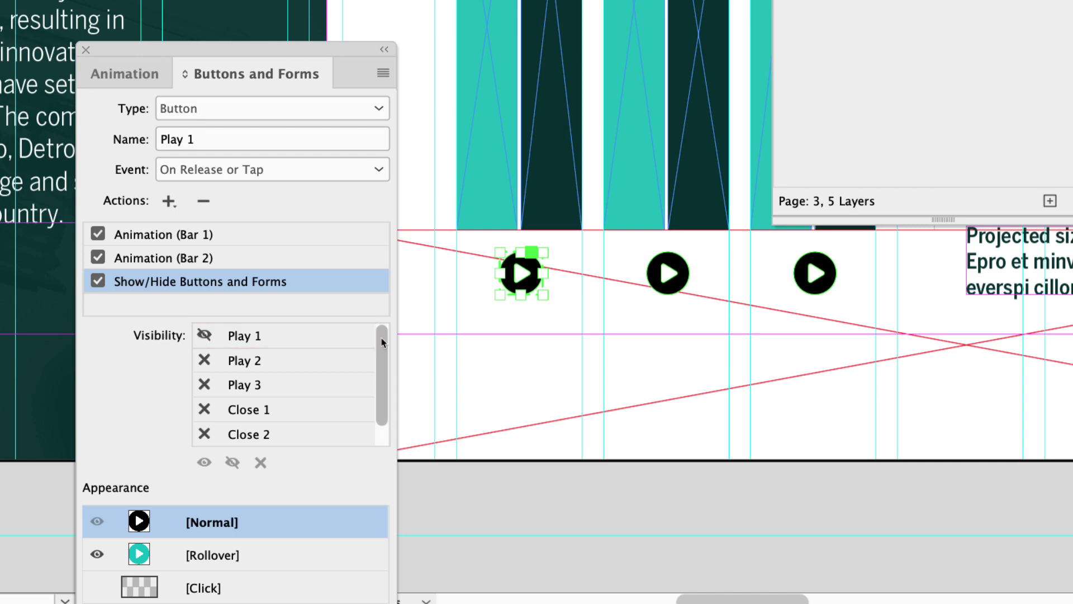
scroll(380, 352, down, 1)
click(205, 385)
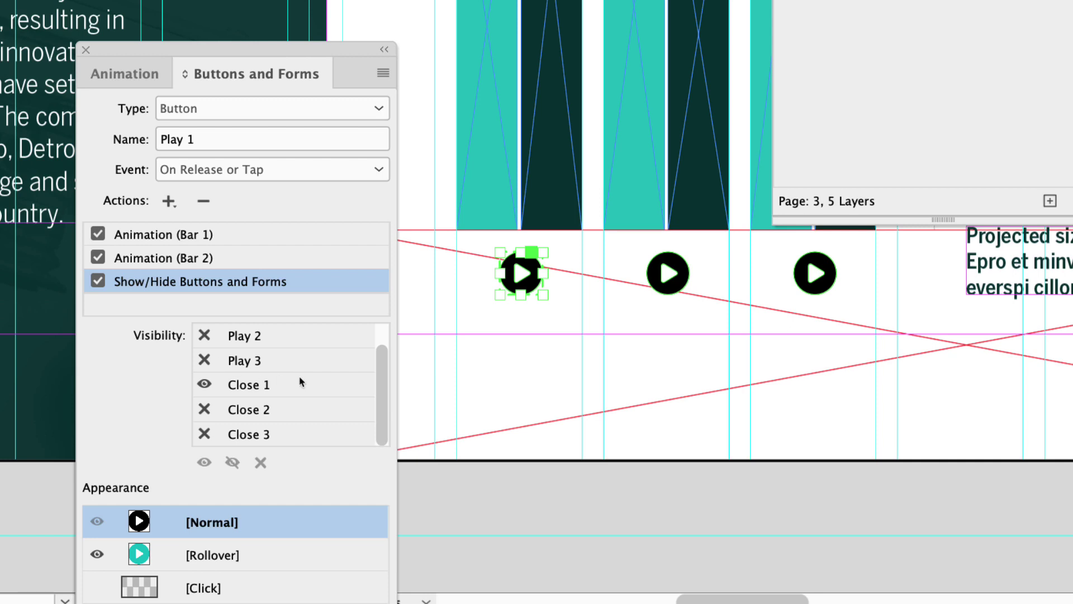
scroll(383, 352, up, 1)
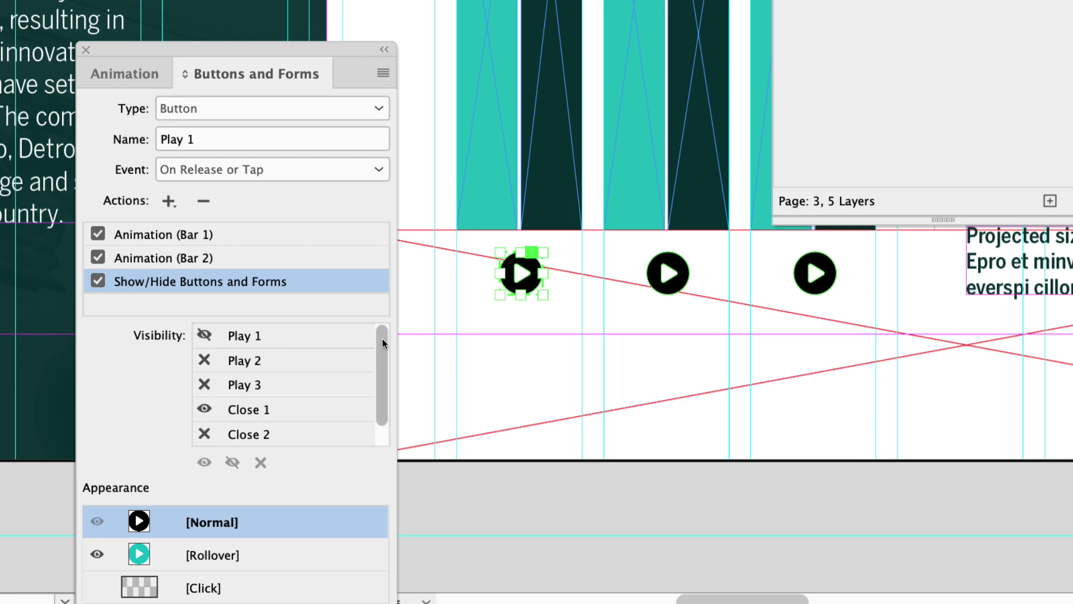
Add a Show/Hide Buttons and Forms action to the Play 2 button that hides Play 2 and shows Close 2.
click(662, 291)
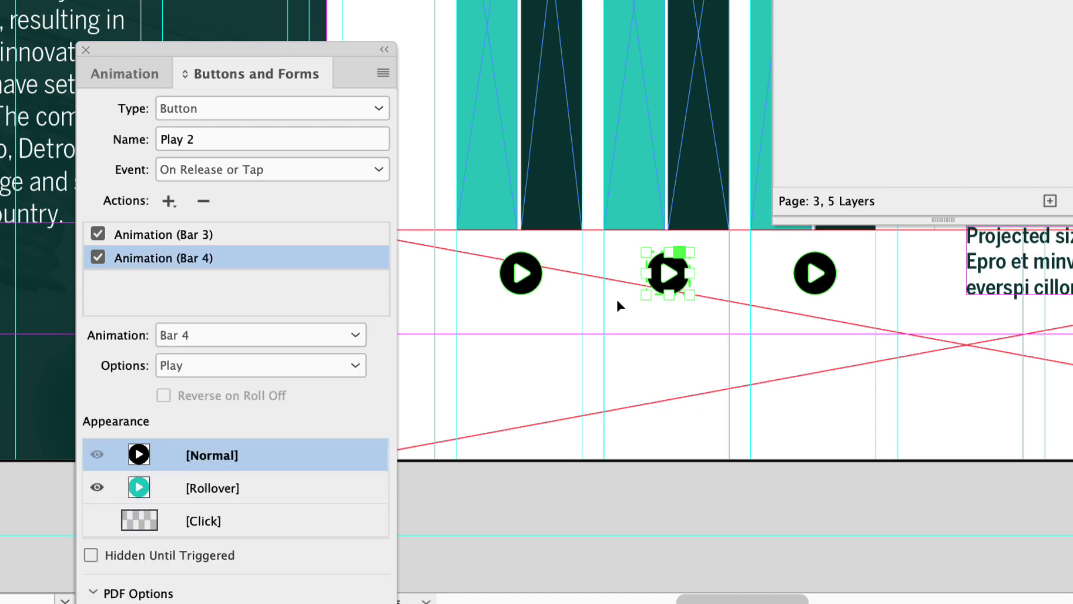
click(169, 202)
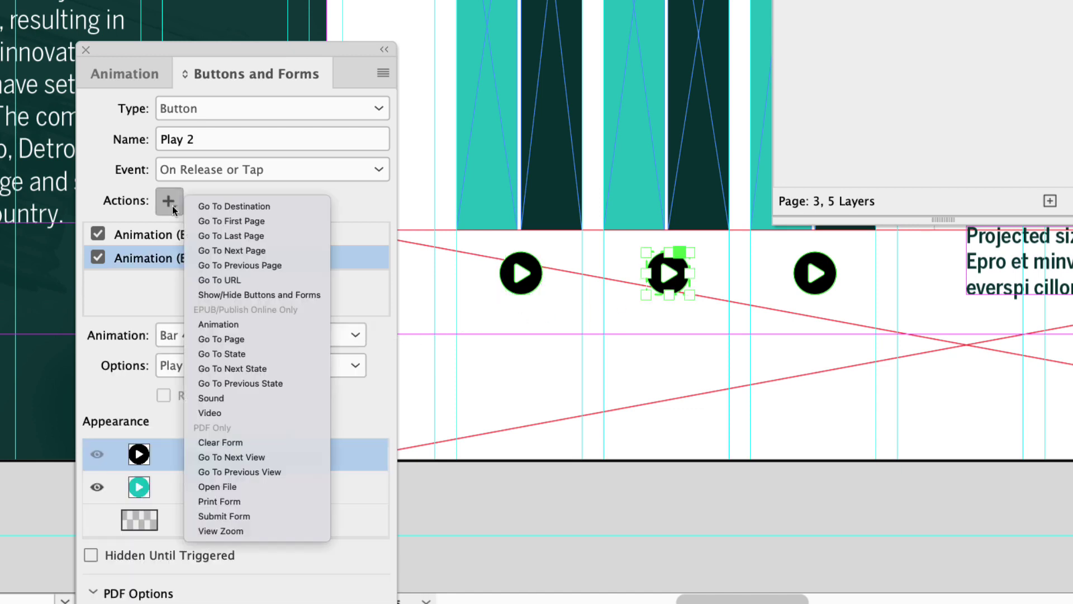
click(250, 291)
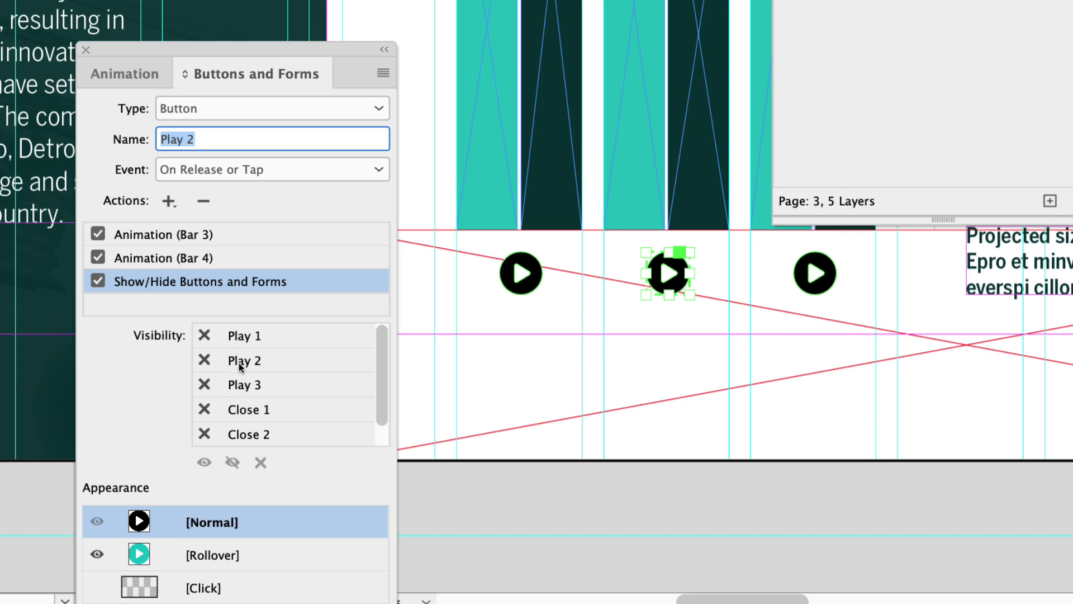
click(209, 363)
click(209, 364)
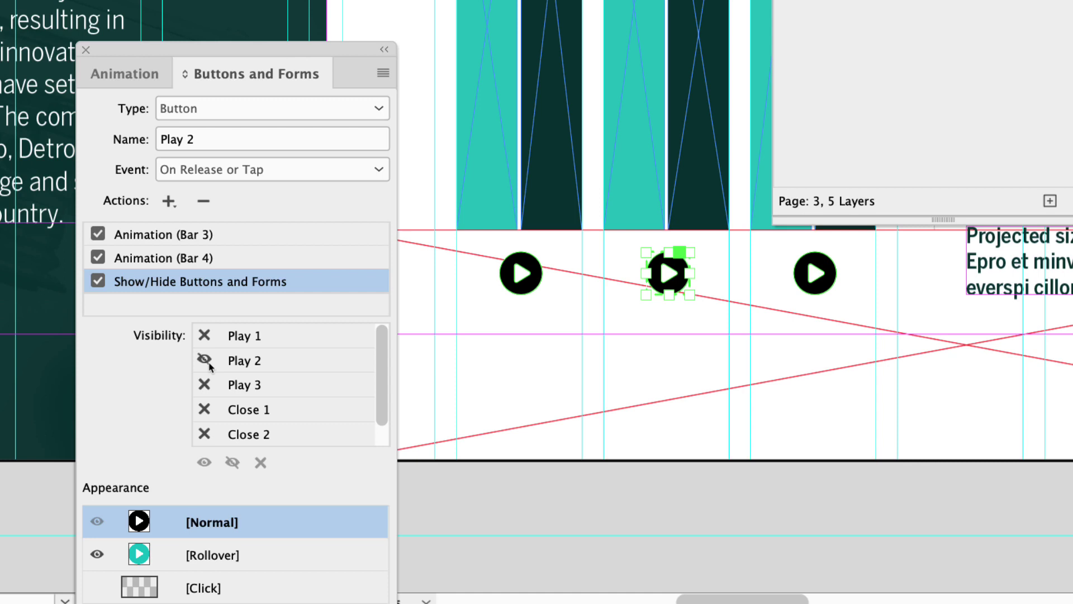
scroll(378, 371, down, 1)
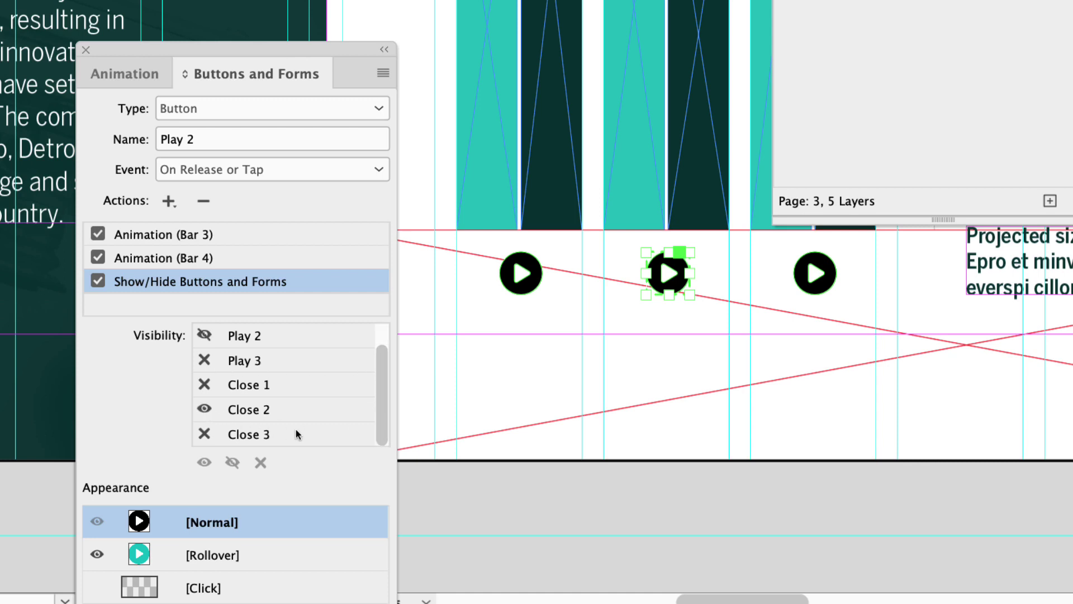
Add a Show/Hide Buttons and Forms action to the Play 3 button that hides Play 3 and shows Close 3.
click(810, 282)
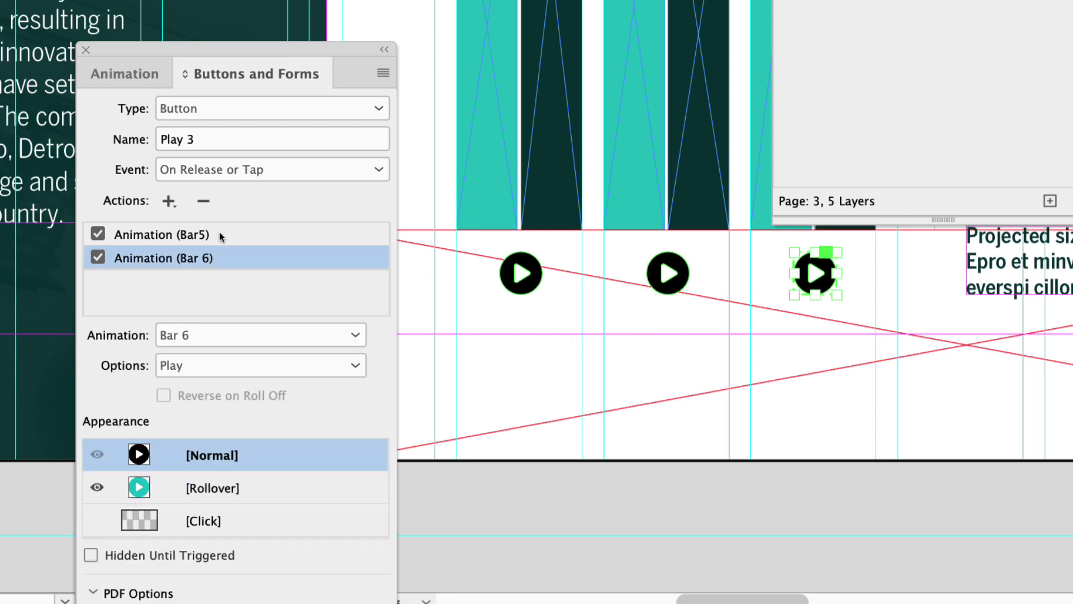
click(167, 200)
click(236, 295)
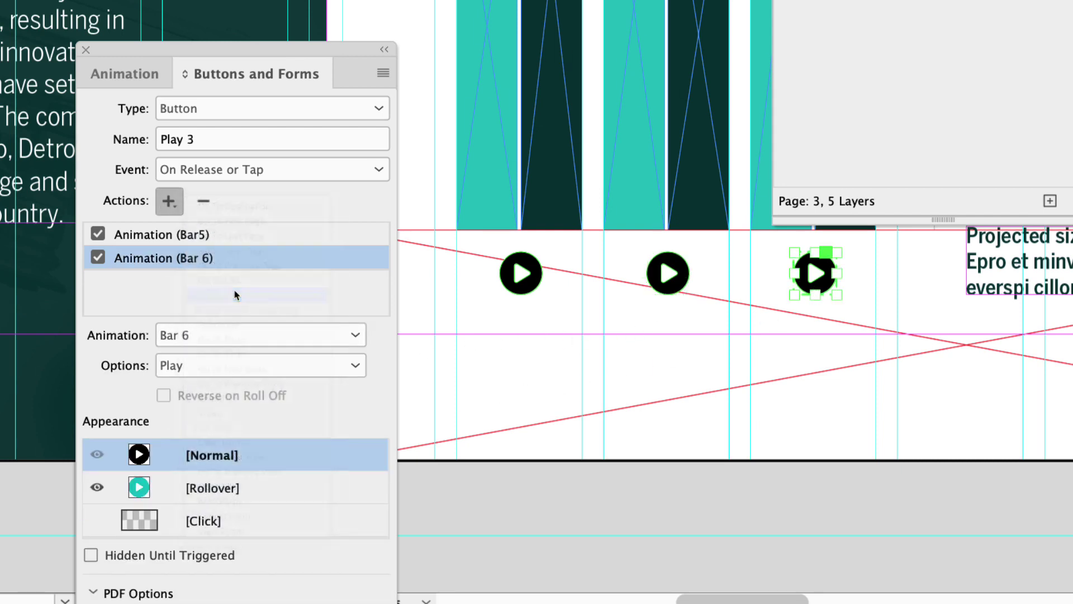
drag(382, 387, 379, 342)
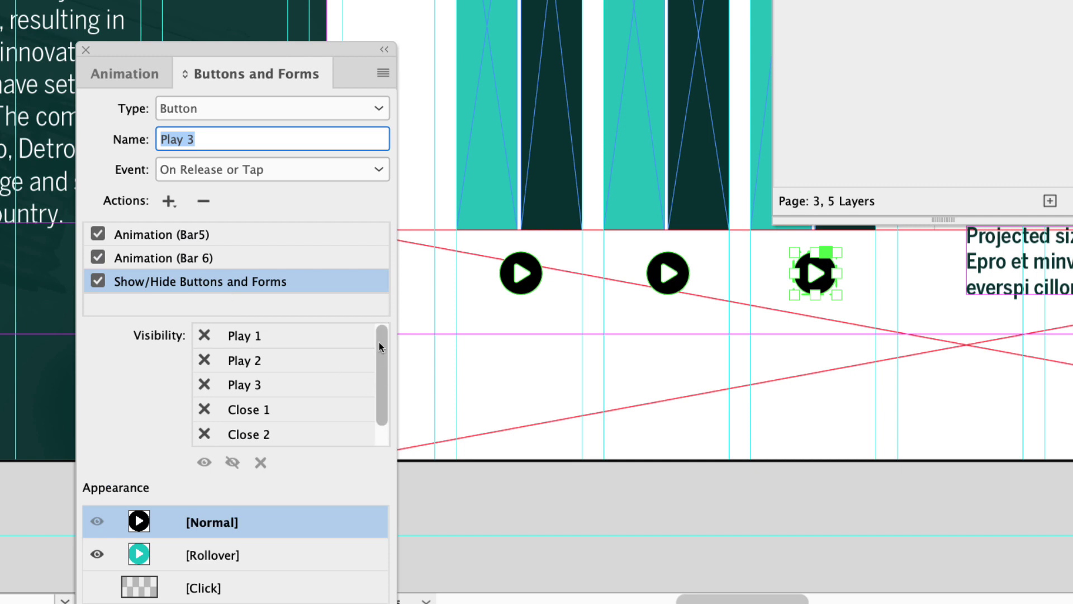
click(205, 386)
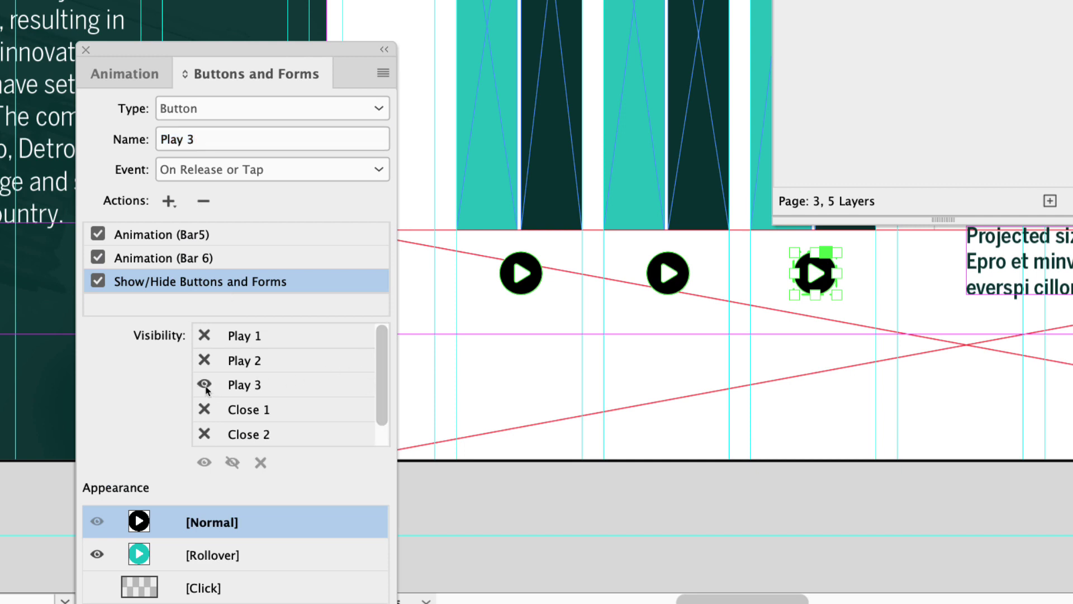
click(205, 386)
drag(383, 378, 383, 412)
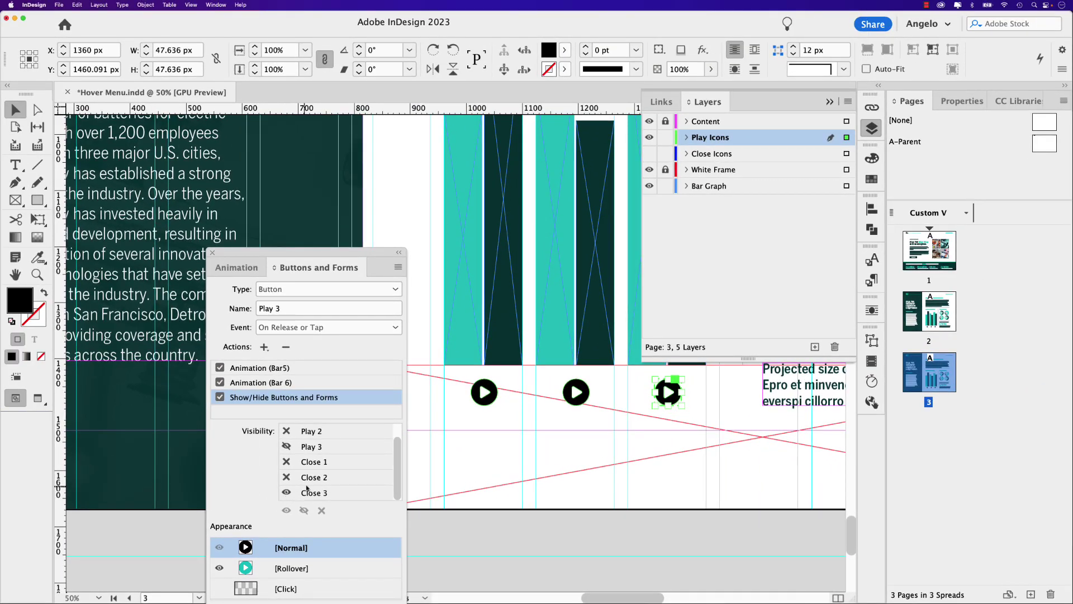
Switch visibility from the Play Icons layer to Close Icons and add a Show/Hide Buttons and Forms action to the Close 1 button.
click(649, 138)
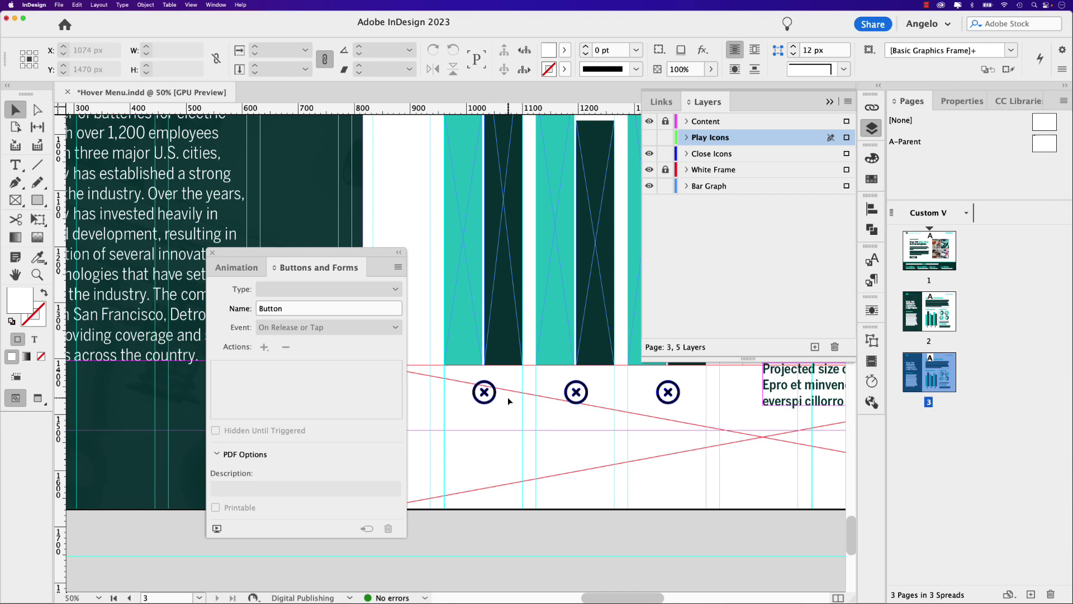
click(481, 390)
click(482, 390)
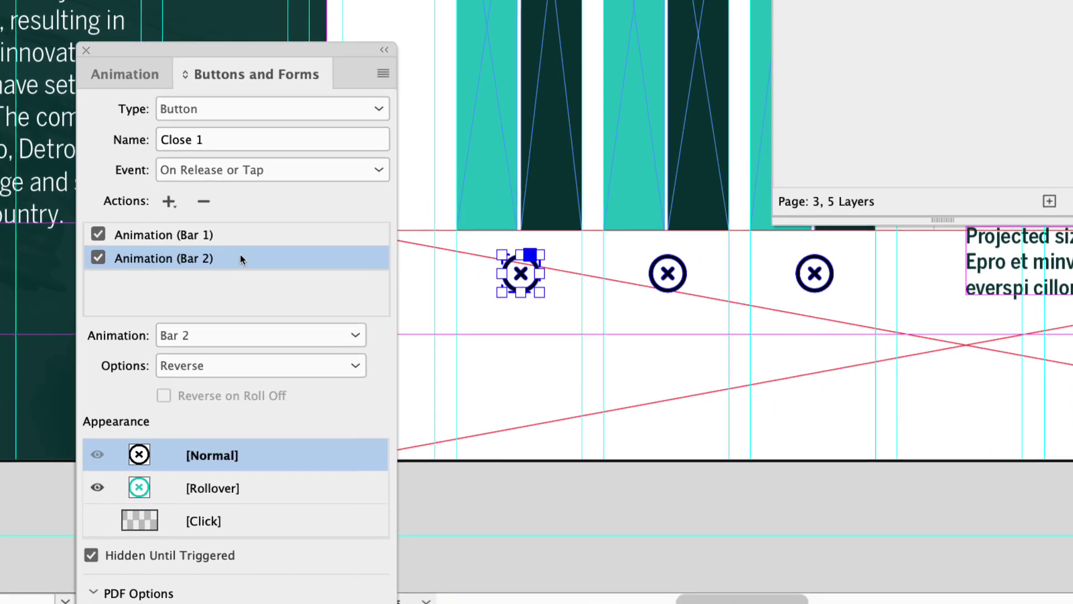
click(222, 283)
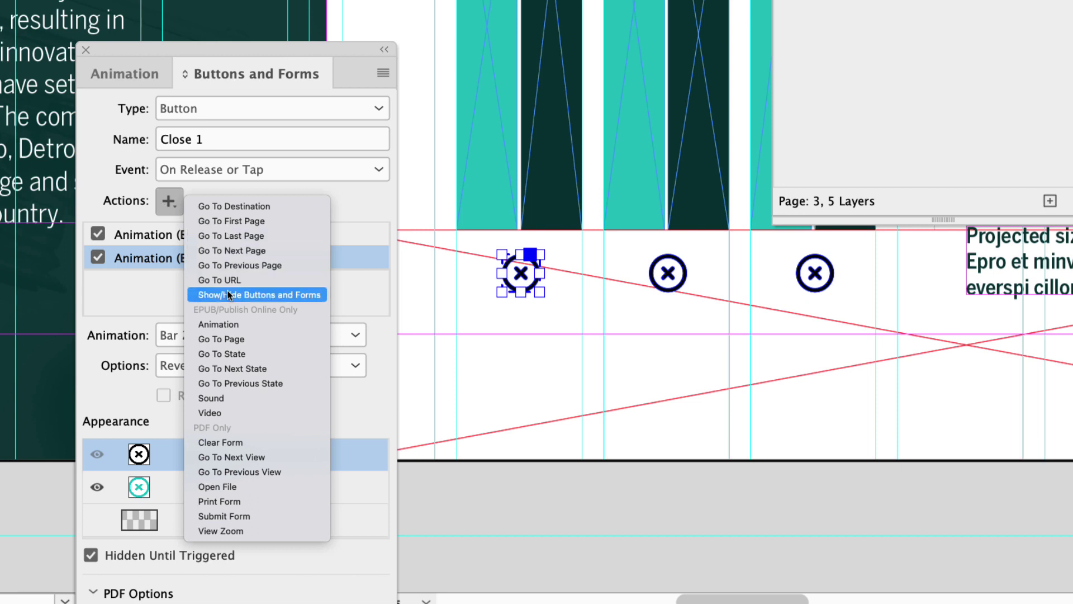
click(226, 294)
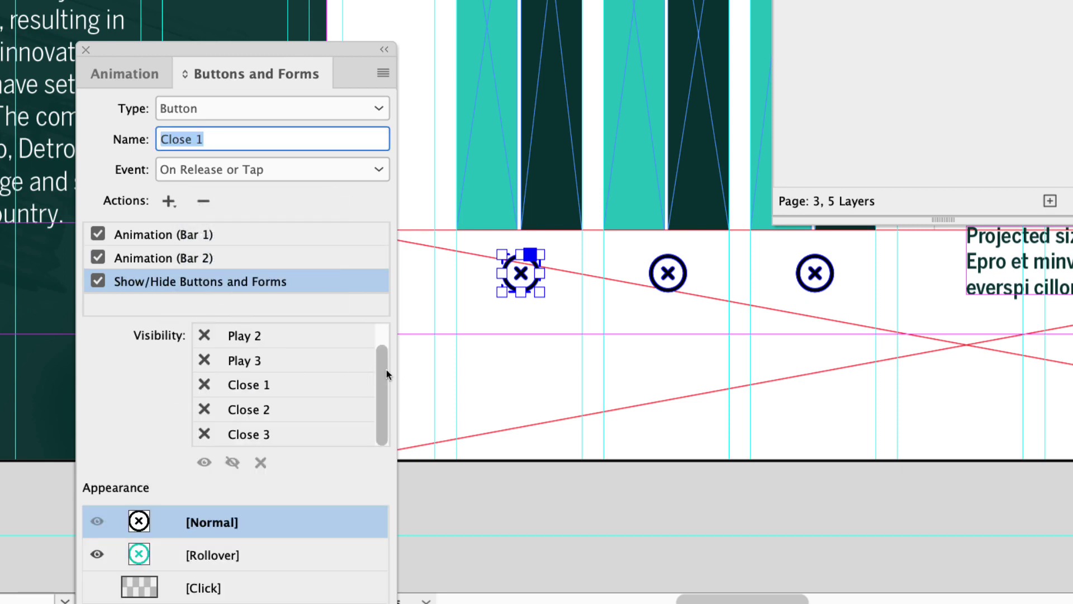
Set the Close 1 button's Show/Hide action to show Play 1 and hide Close 1.
drag(387, 370, 385, 337)
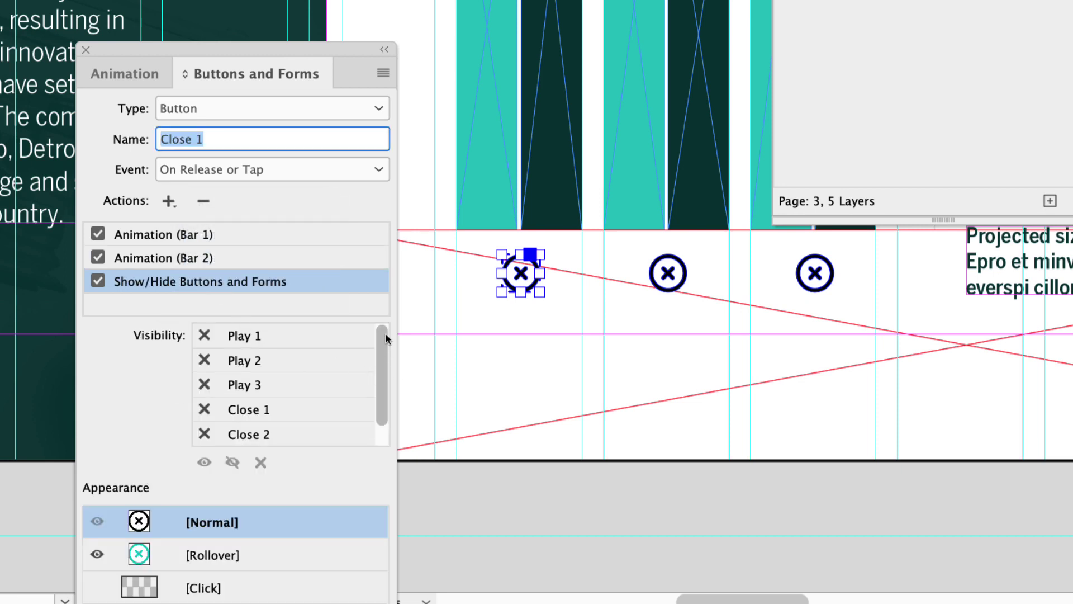
click(205, 336)
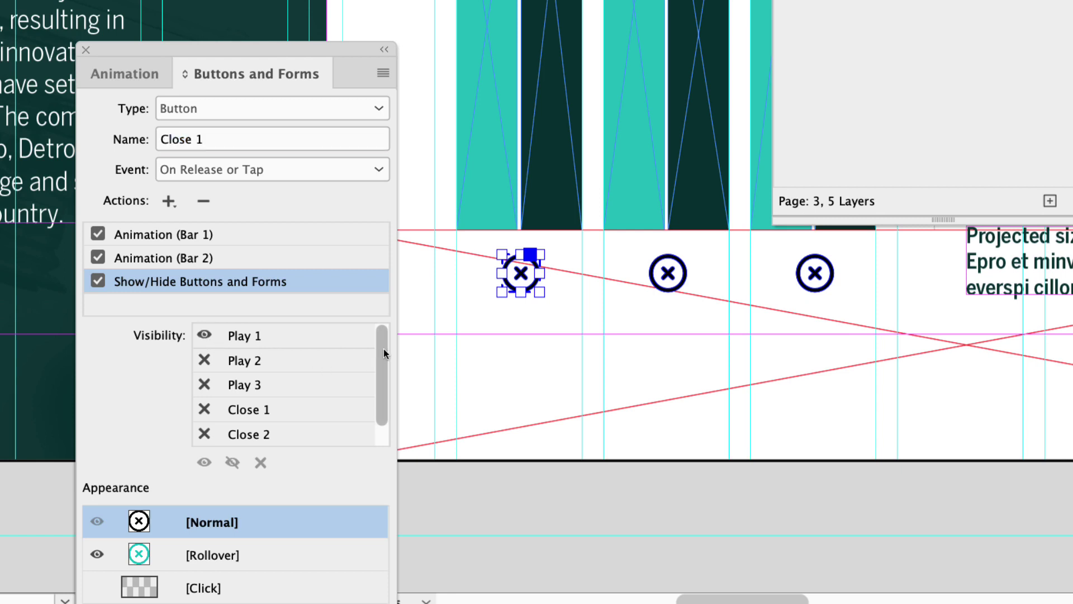
drag(383, 347, 382, 360)
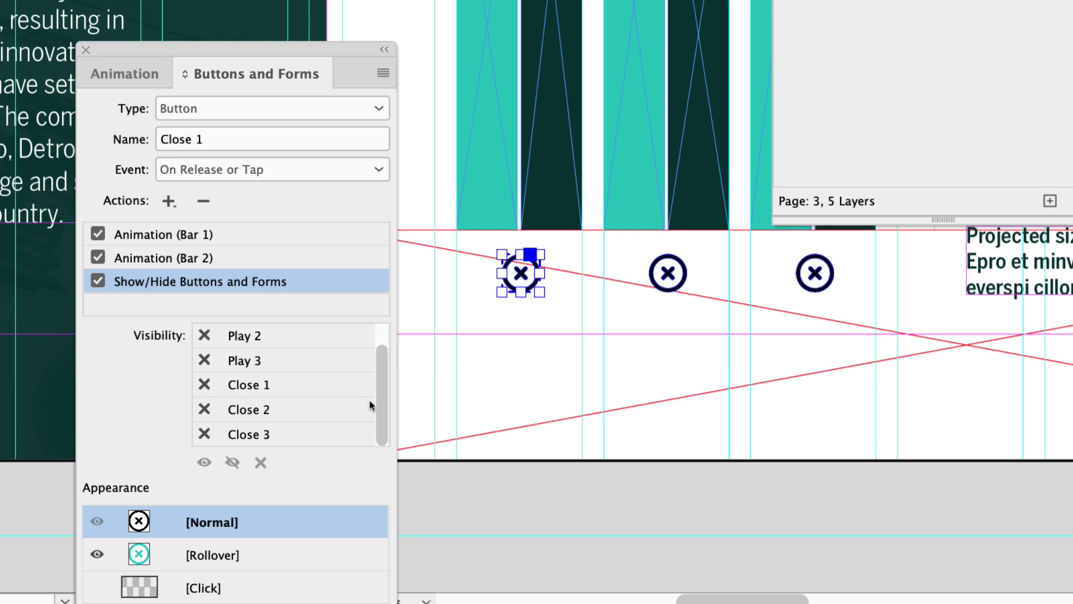
click(205, 385)
click(205, 387)
Add a Show/Hide Buttons and Forms action to the Close 2 button that shows Play 2 and hides Close 2.
click(663, 284)
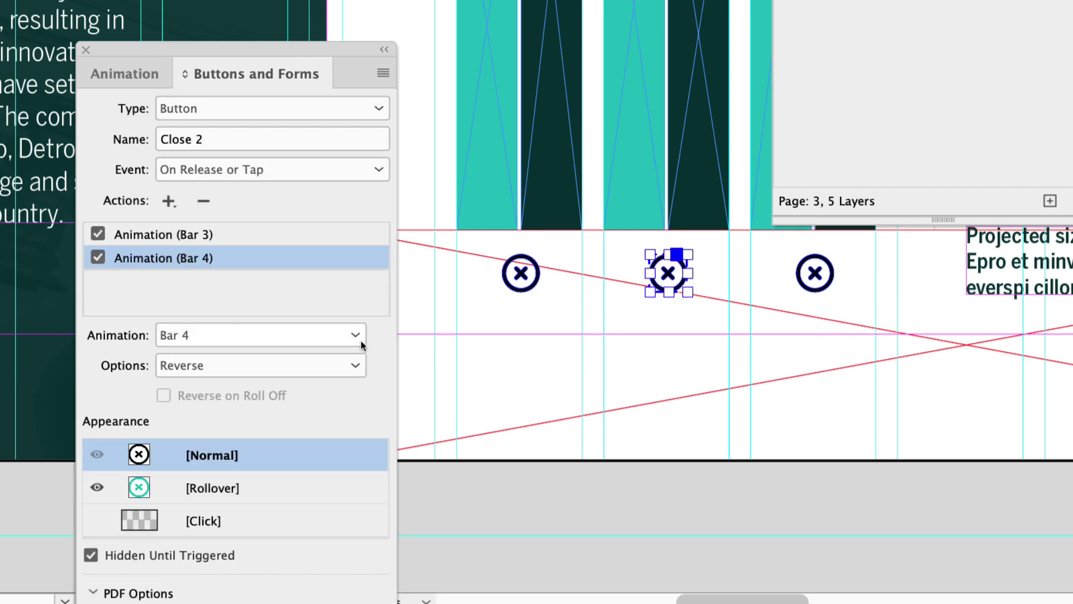
click(167, 203)
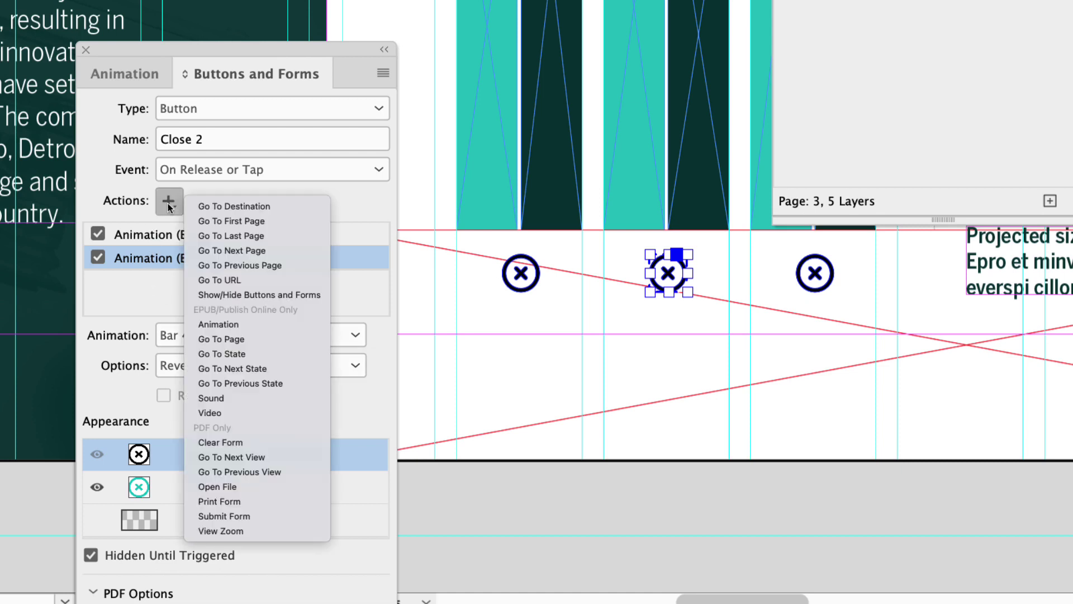
click(235, 295)
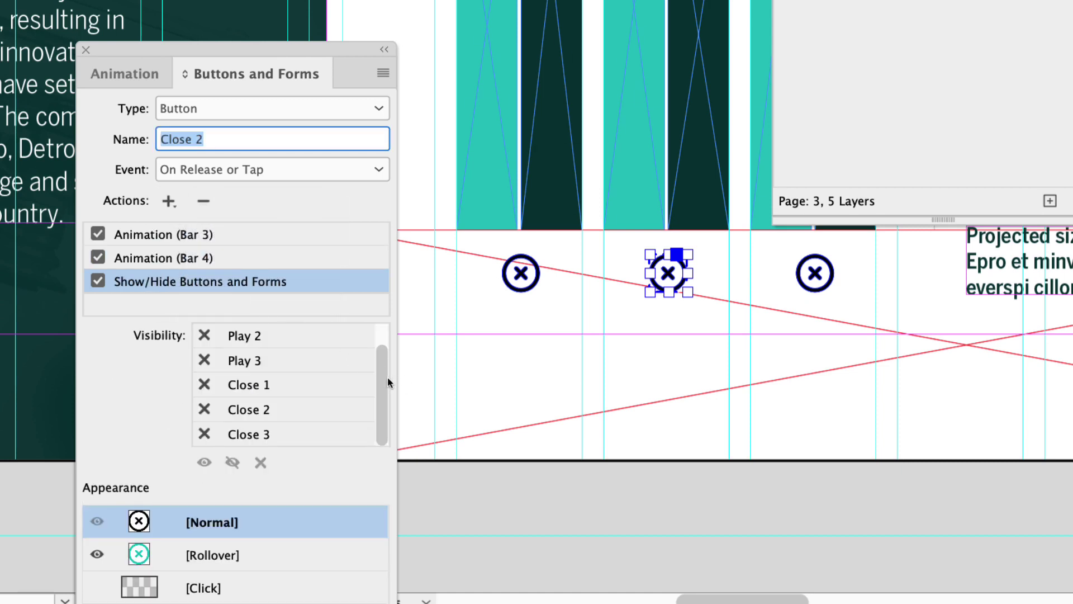
scroll(388, 377, up, 1)
click(205, 360)
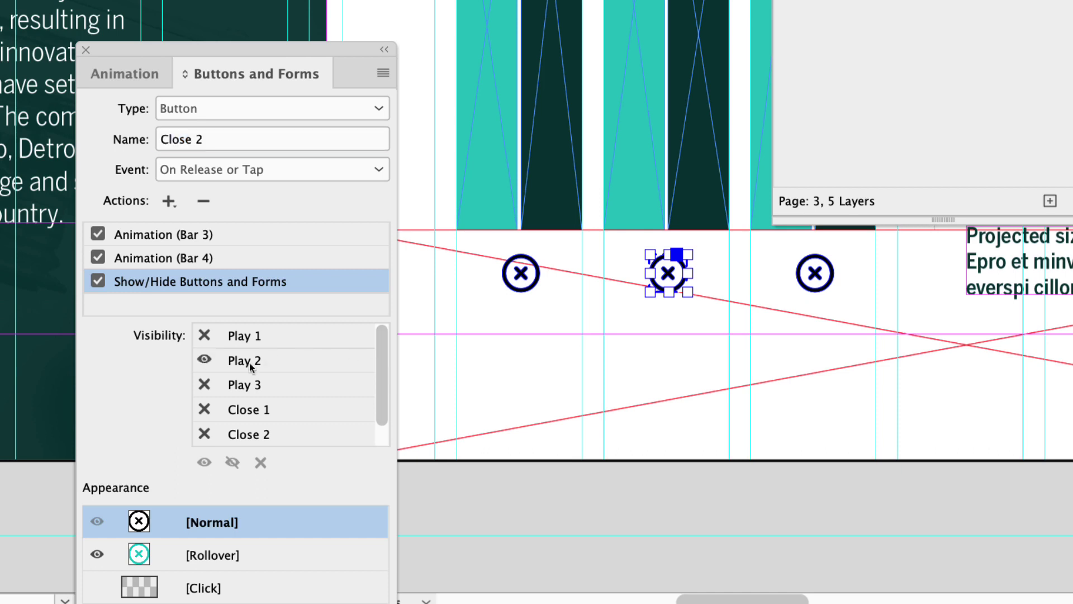
drag(377, 364, 377, 403)
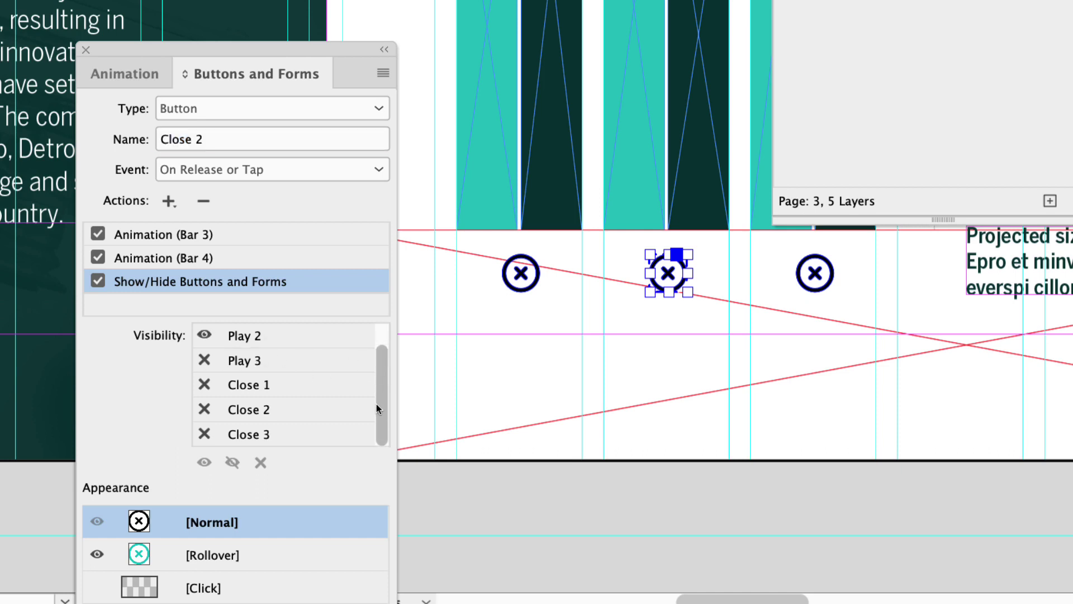
click(202, 409)
click(202, 409)
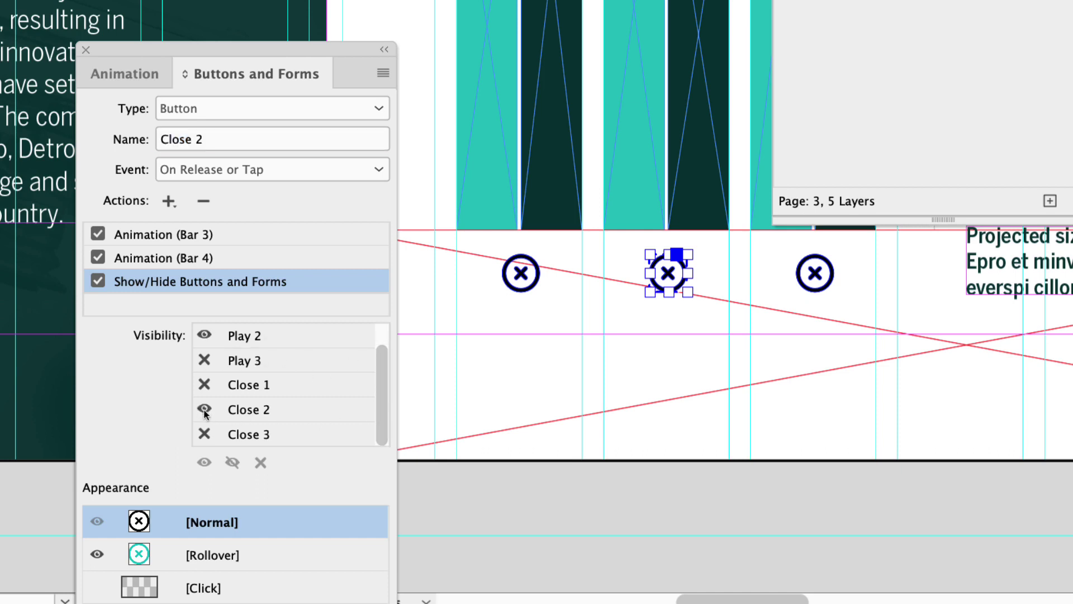
Add a Show/Hide Buttons and Forms action to the Close 3 button that shows Play 3 and hides Close 3.
click(813, 279)
click(168, 201)
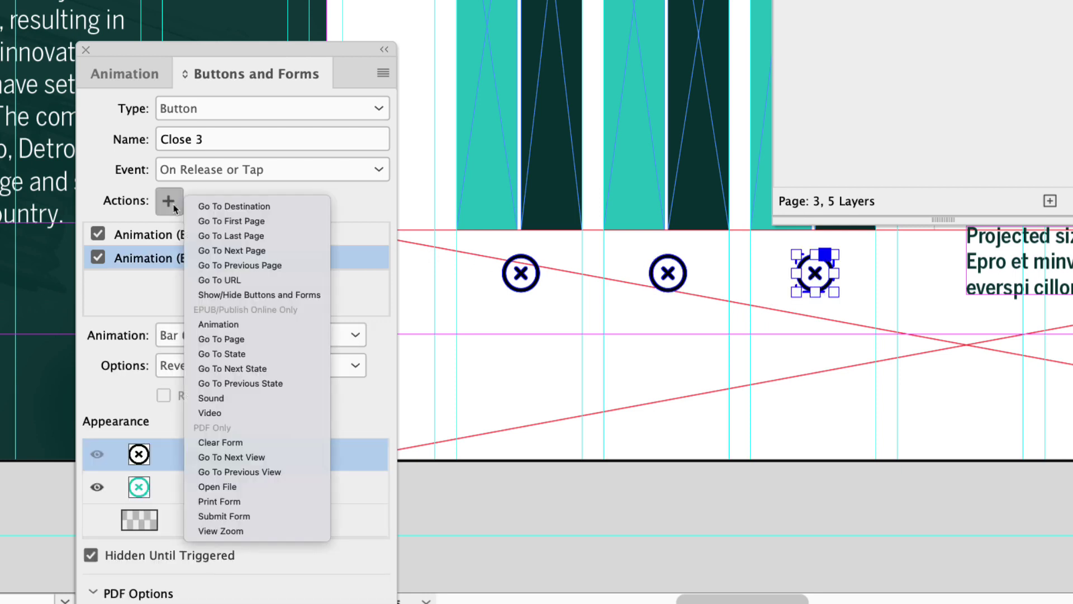
click(243, 295)
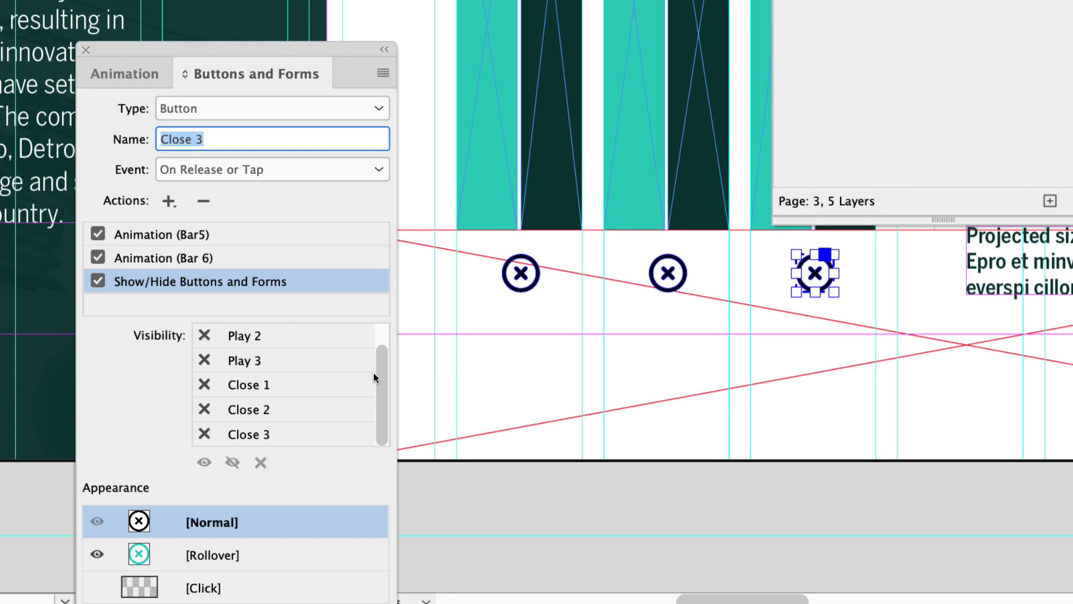
click(204, 364)
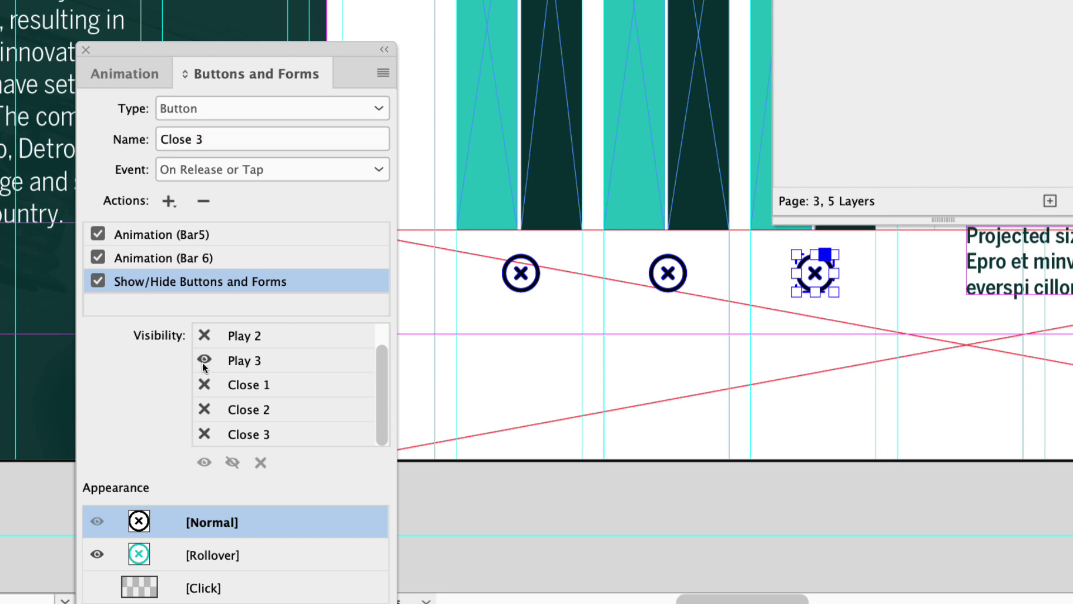
click(204, 434)
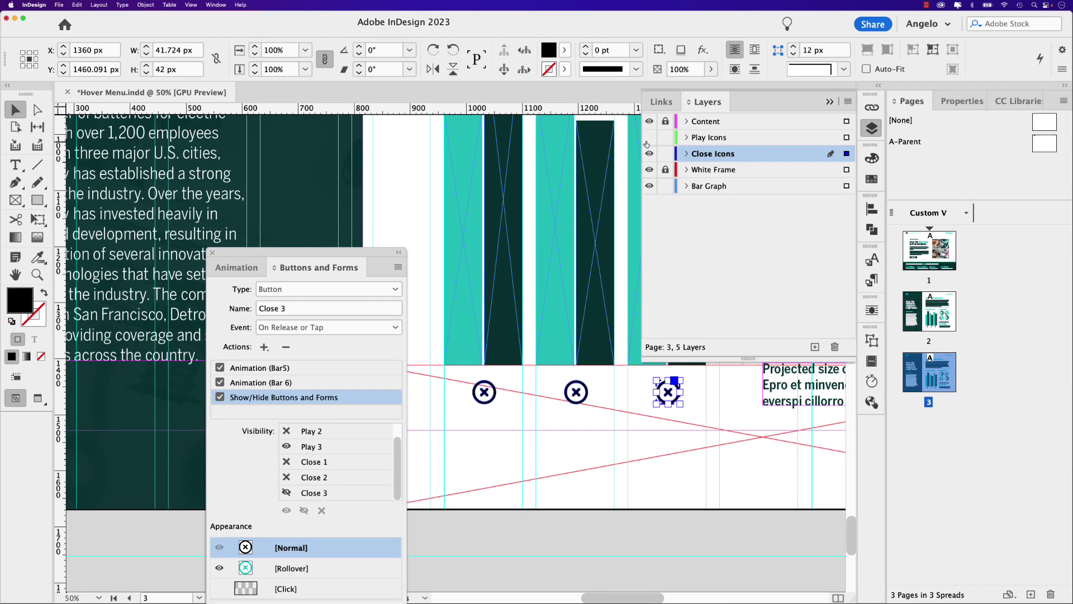
Show the Play Icons layer alongside Close Icons and clear the layer list away from the bar chart.
click(649, 137)
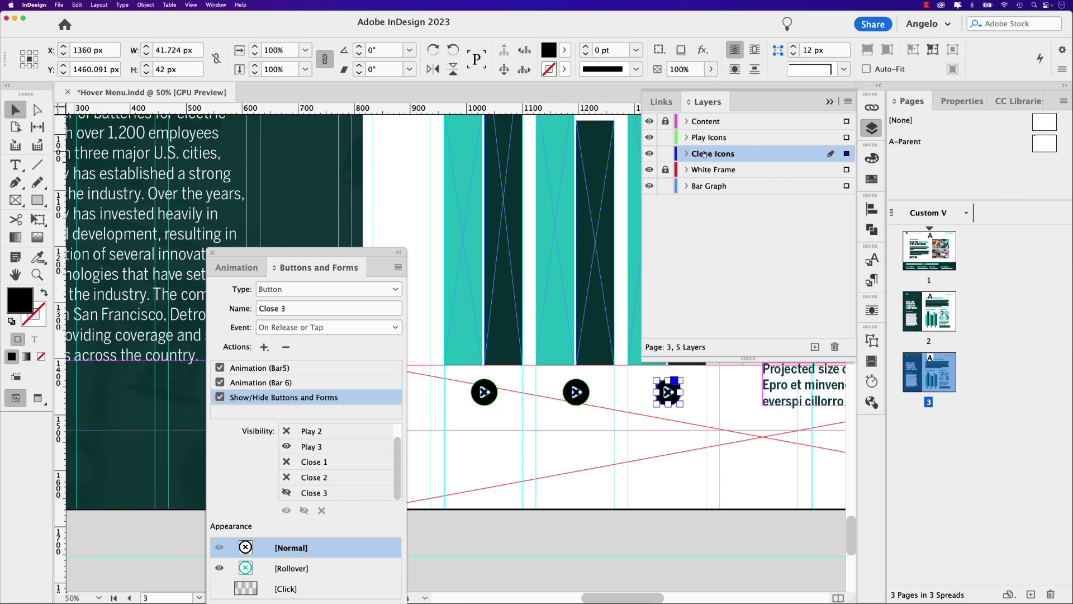
click(830, 102)
drag(374, 252, 353, 152)
Remove the On Page Load event from the Bar 1 animation, keeping only its button event.
click(469, 183)
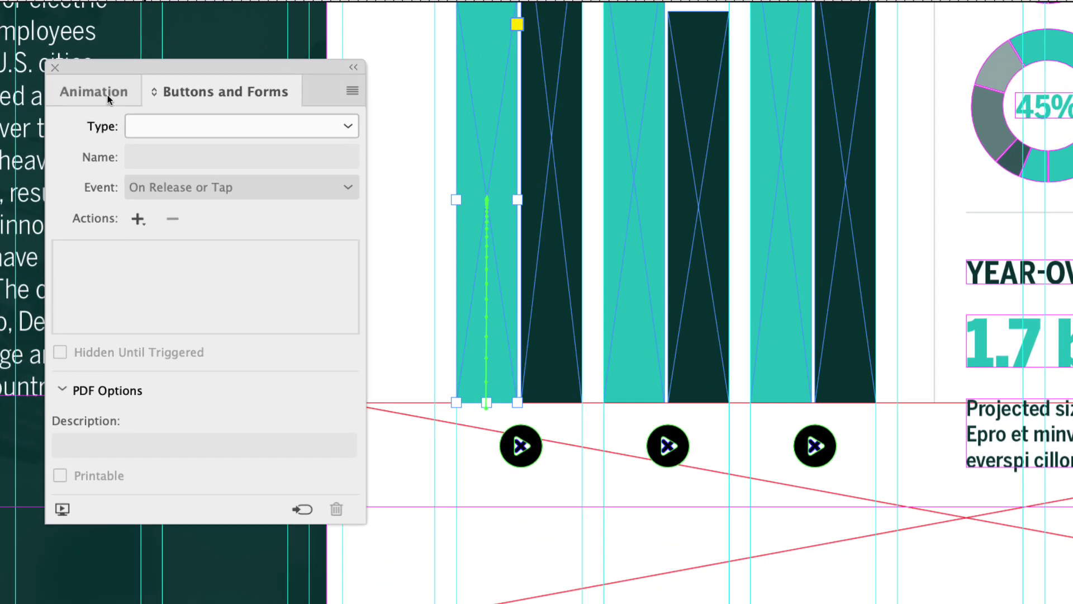
click(217, 170)
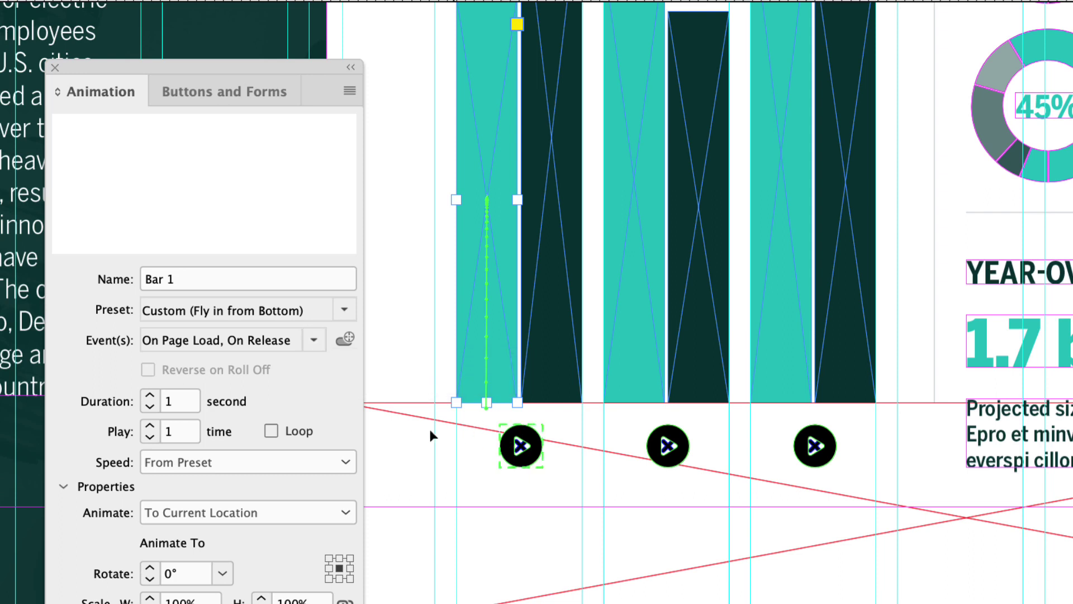
click(313, 340)
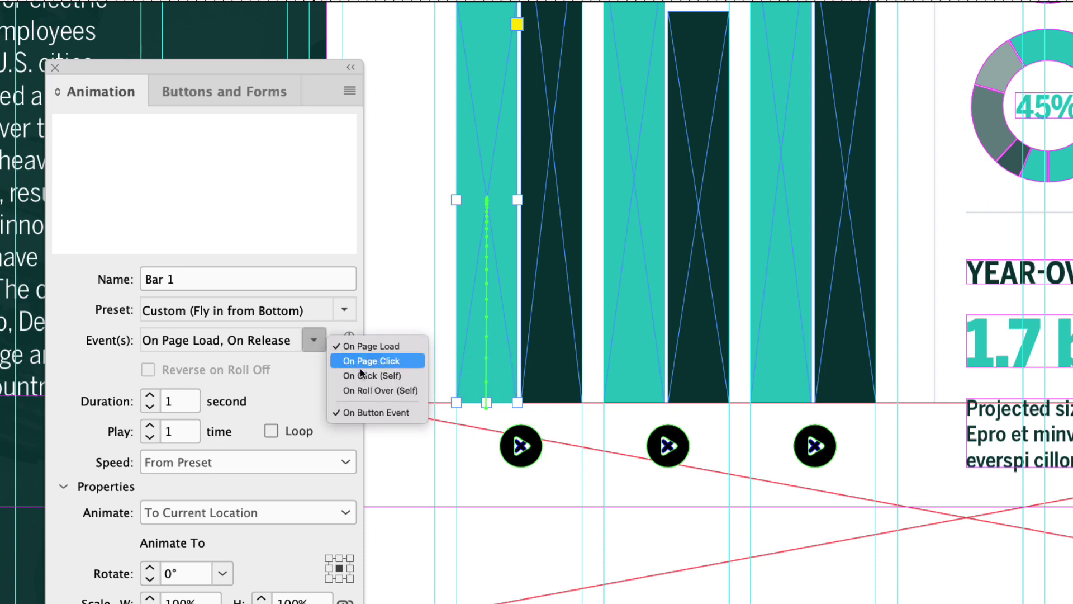
click(369, 347)
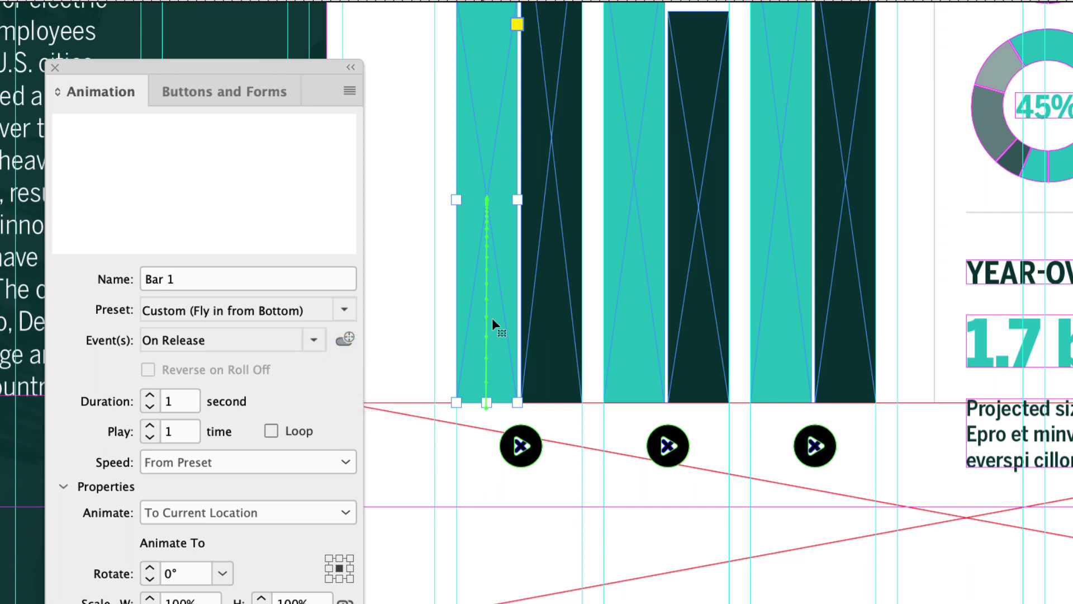
Remove the On Page Load event from the five bars after Bar 1, keeping only their button events, and deselect them.
click(541, 282)
shift+click(614, 280)
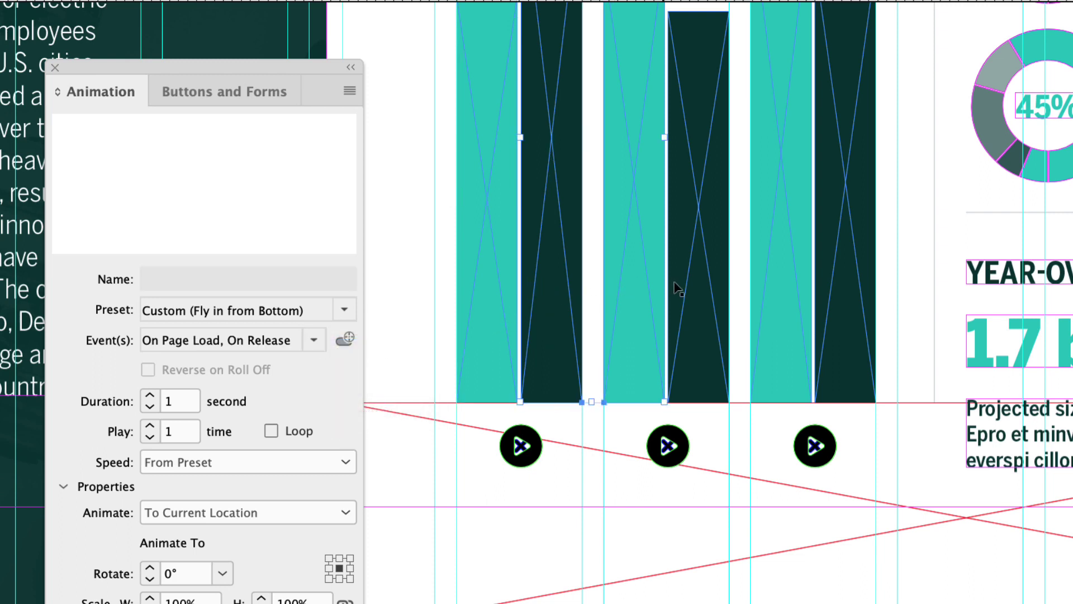
click(561, 266)
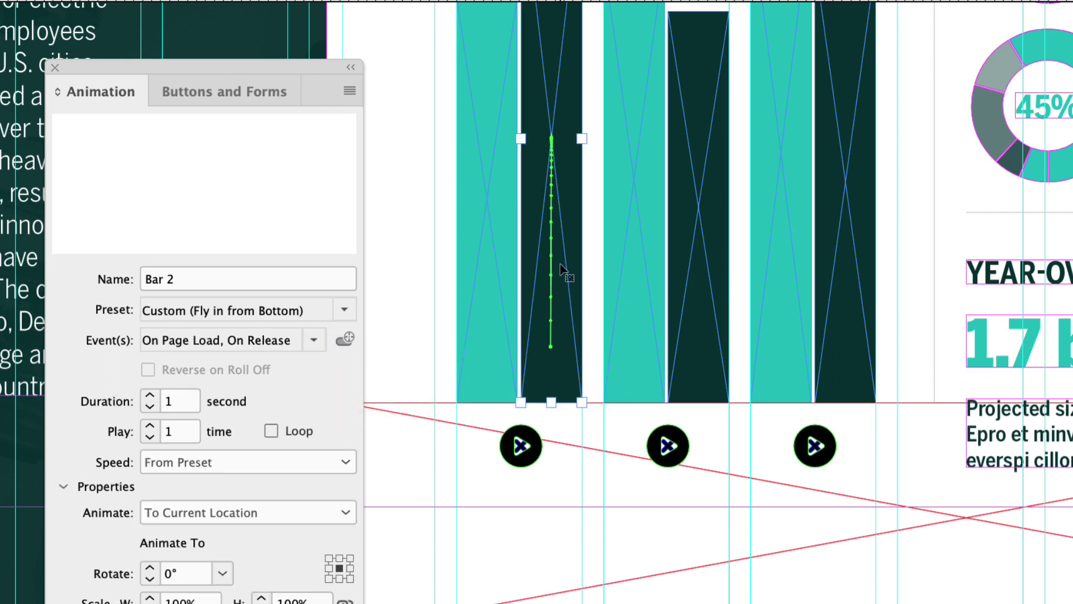
shift+click(633, 270)
shift+click(695, 264)
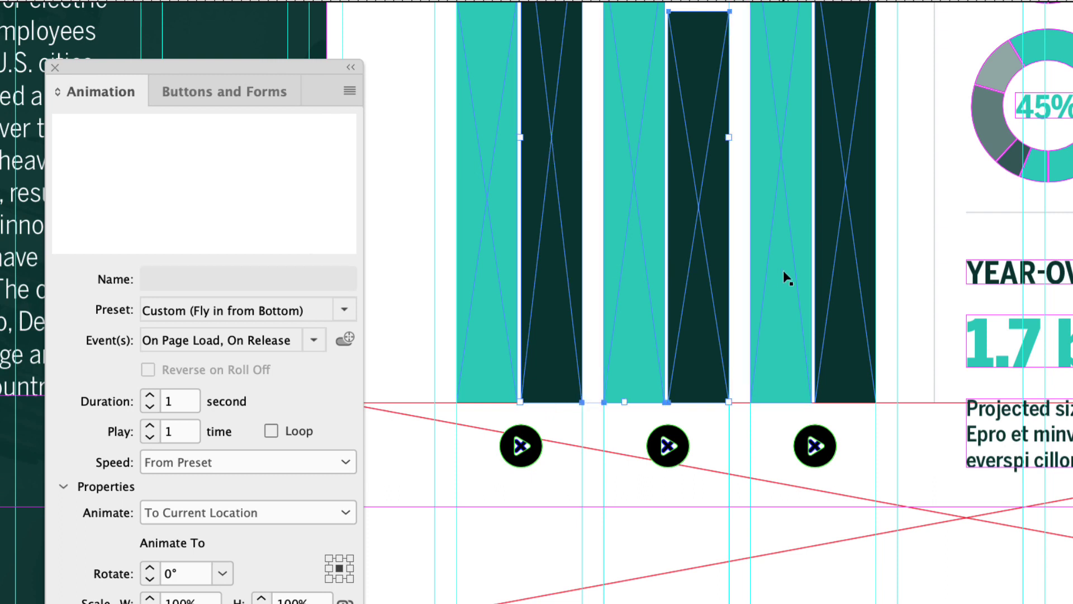
shift+click(783, 271)
shift+click(858, 282)
click(314, 340)
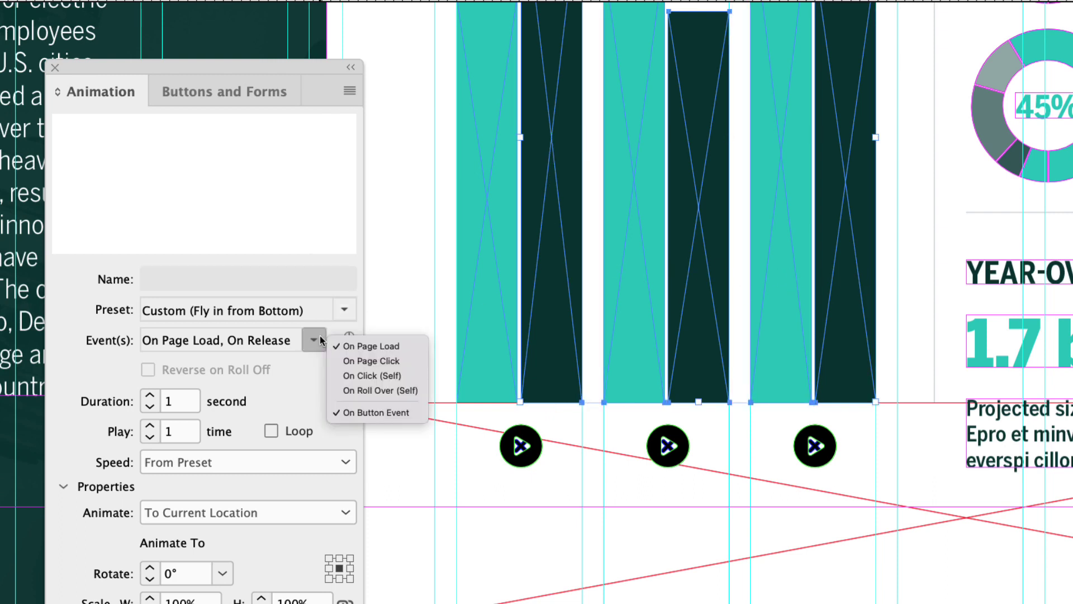
click(370, 346)
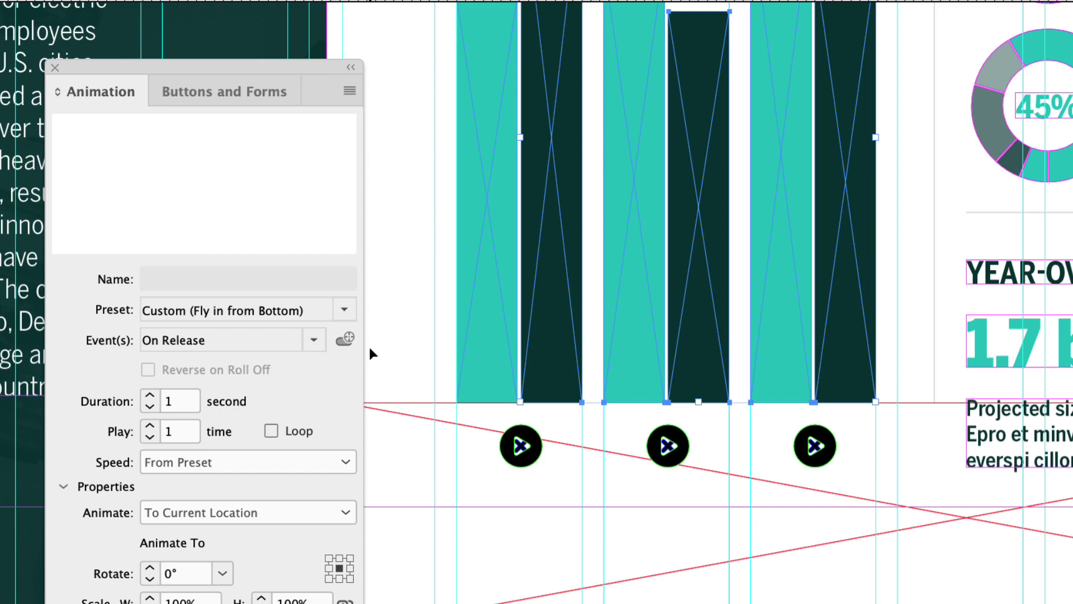
click(442, 316)
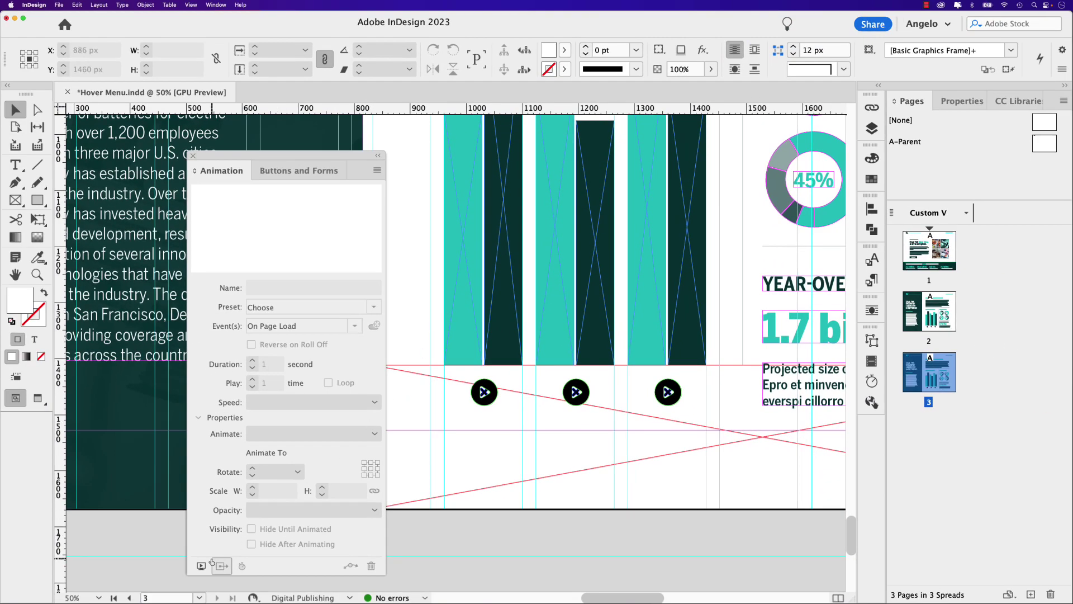
Preview the spread's interactivity, test the play and close buttons of the three bar pairs, and close the preview.
click(202, 567)
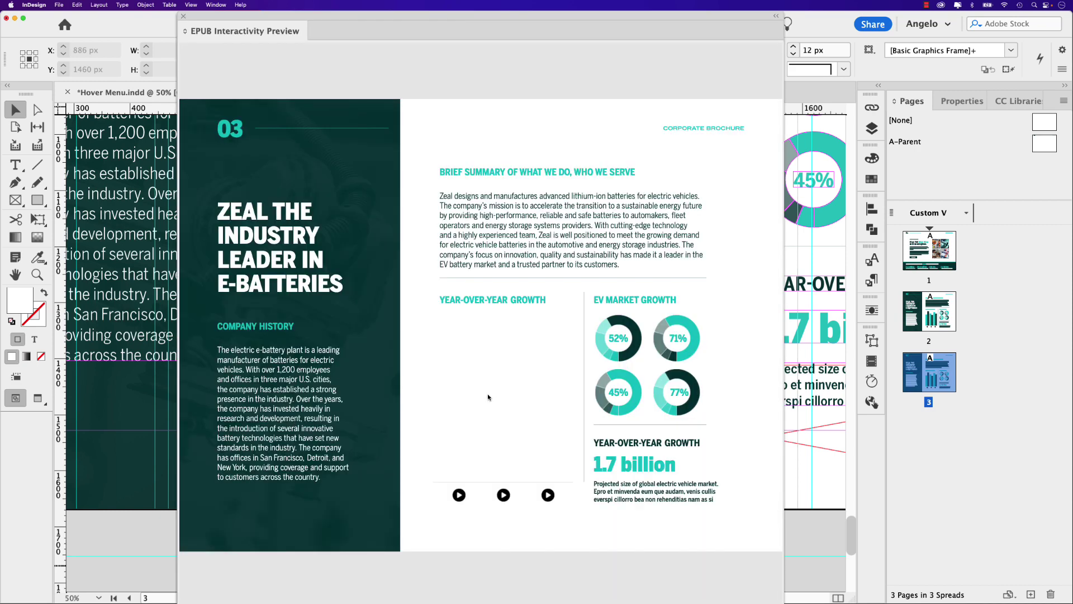
click(459, 498)
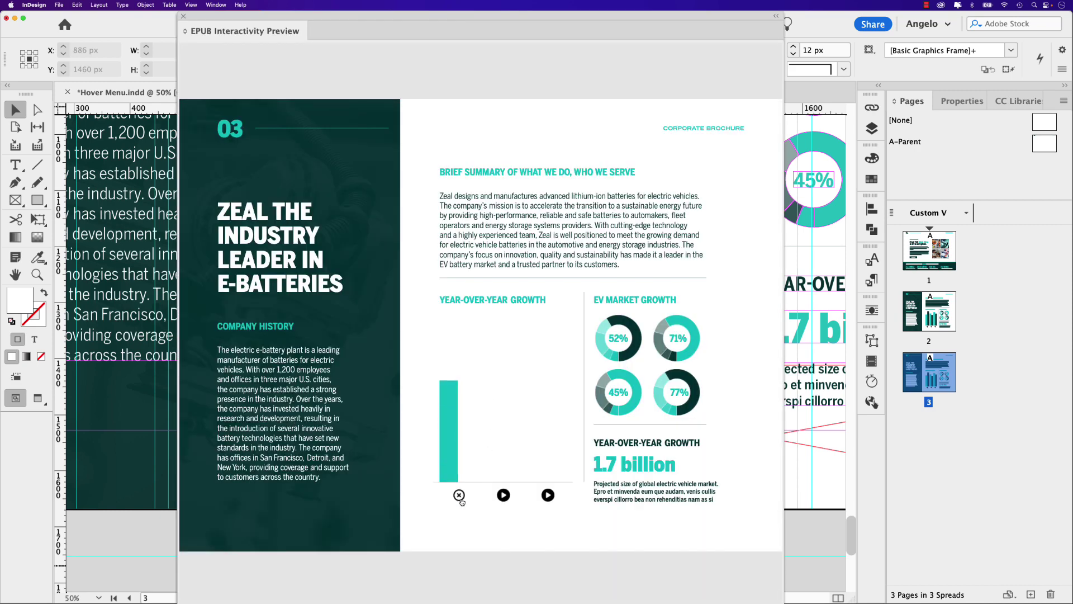
click(499, 499)
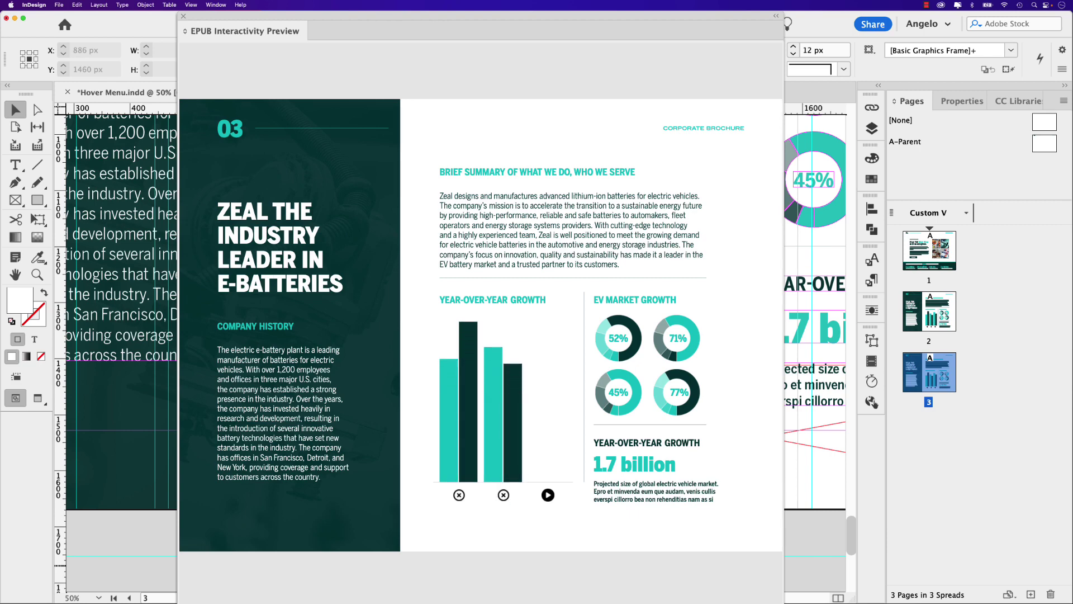
click(544, 496)
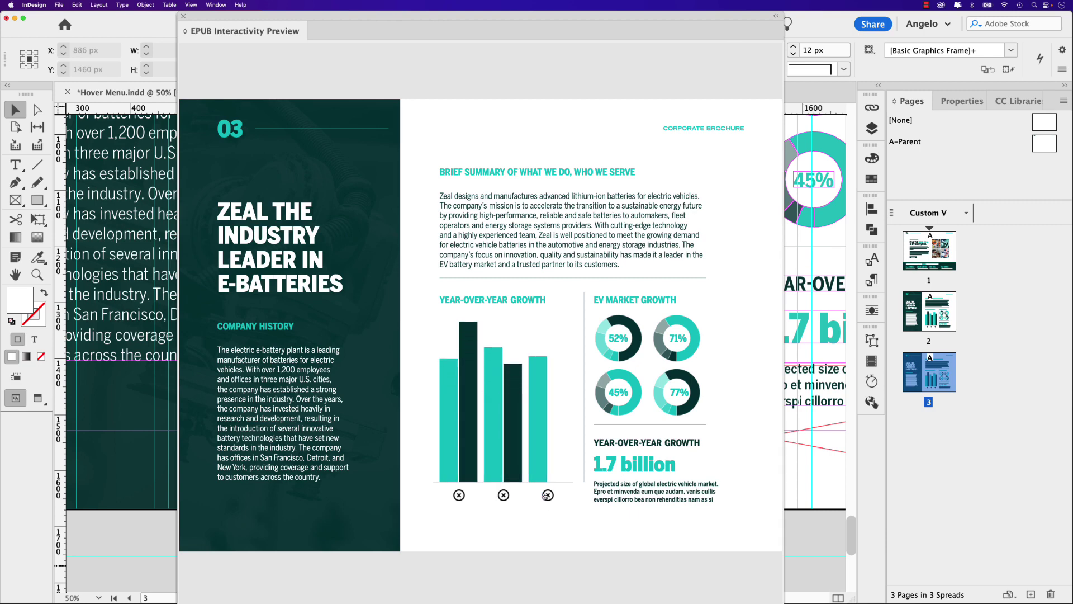
click(504, 495)
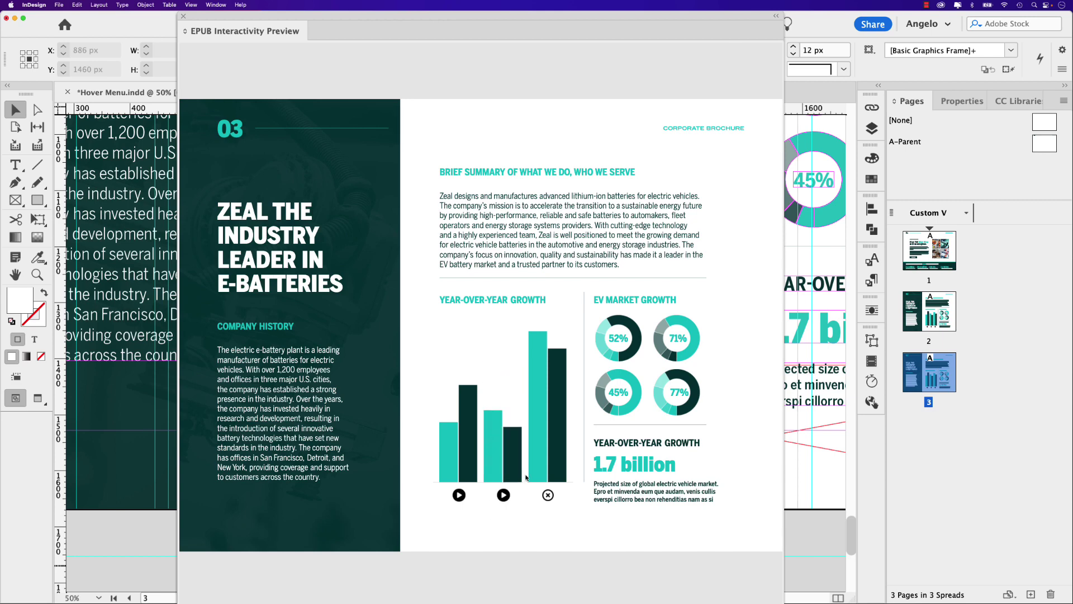
click(547, 495)
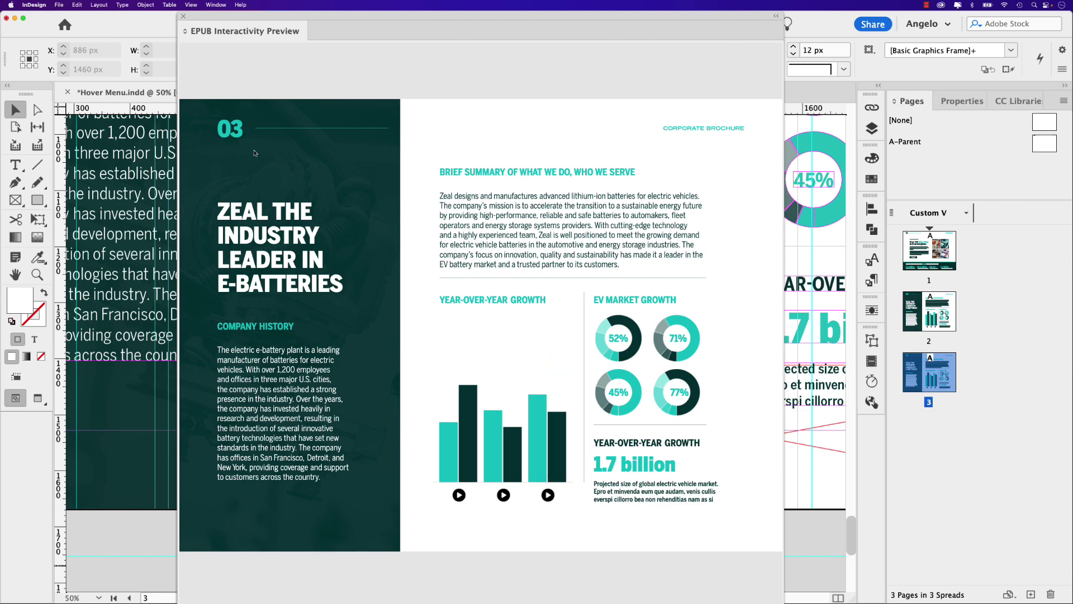
click(183, 19)
Extend the lower end of Bar 1's motion path straight down to the guide below the page at Y 1752 px.
click(459, 300)
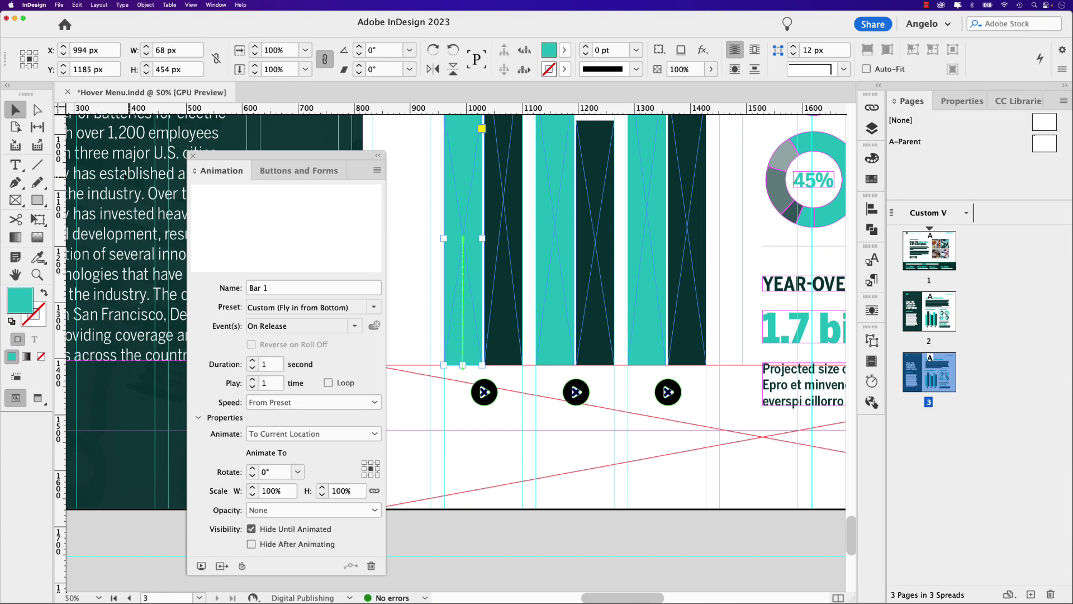
click(463, 263)
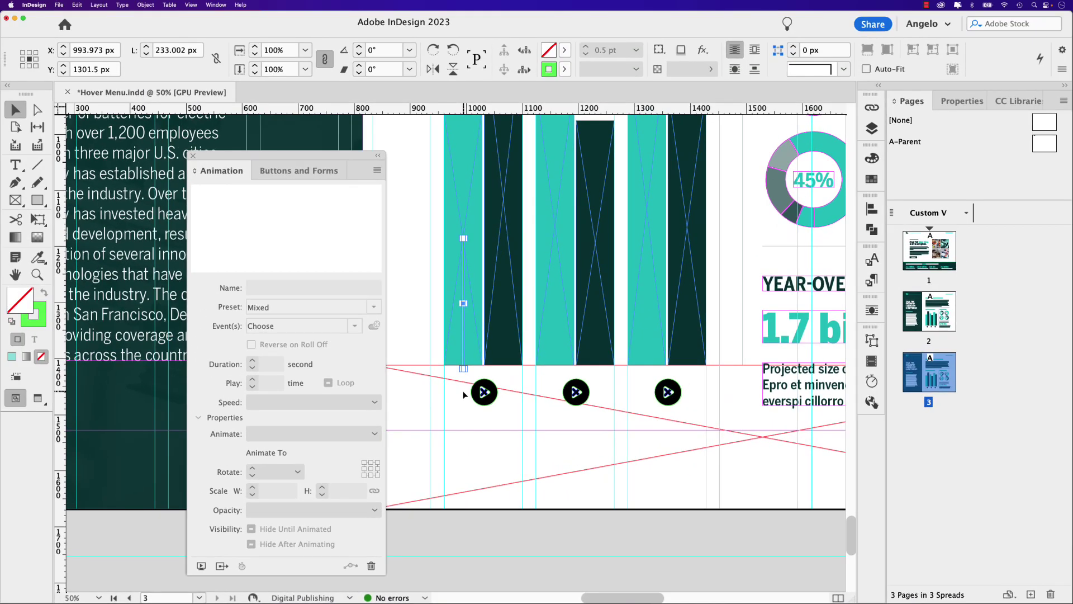
scroll(379, 159, up, 3)
scroll(464, 395, down, 3)
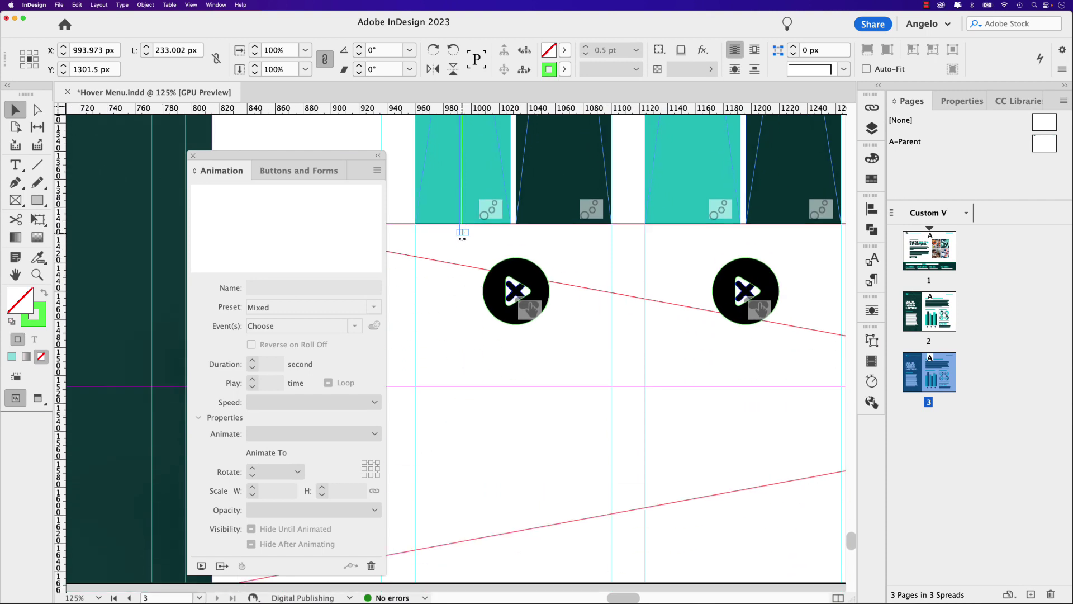
scroll(463, 238, up, 4)
drag(463, 222, 499, 548)
key(super+z)
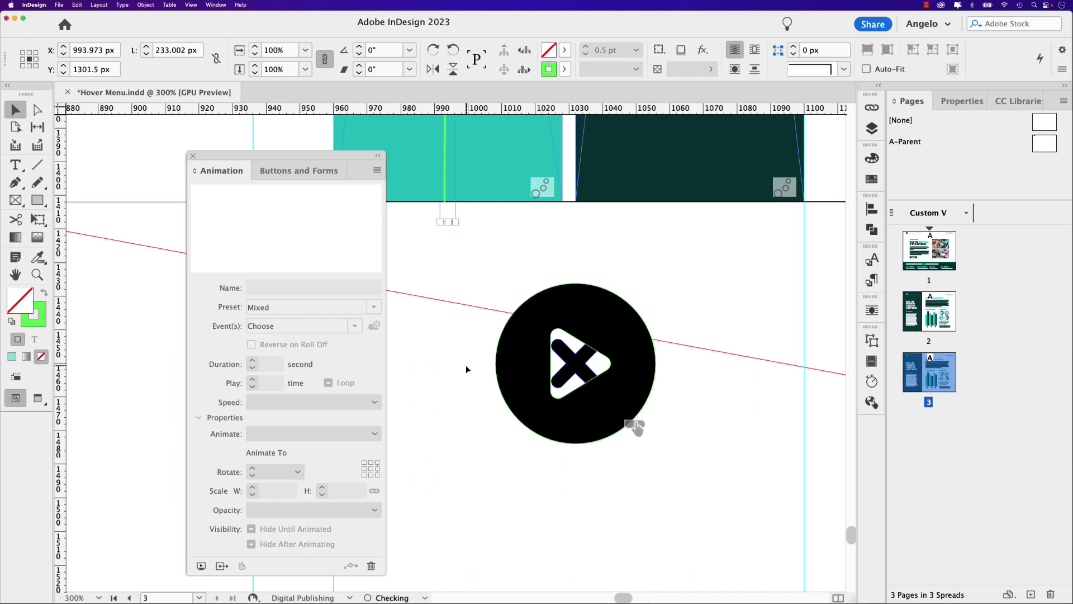
click(38, 109)
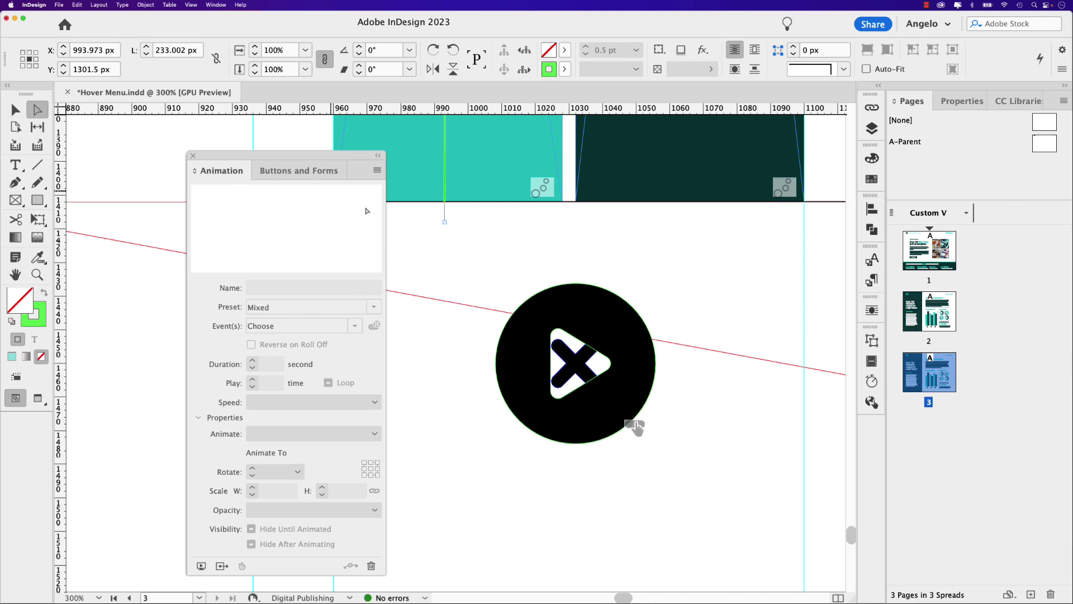
click(446, 223)
drag(445, 224, 459, 253)
scroll(459, 252, down, 3)
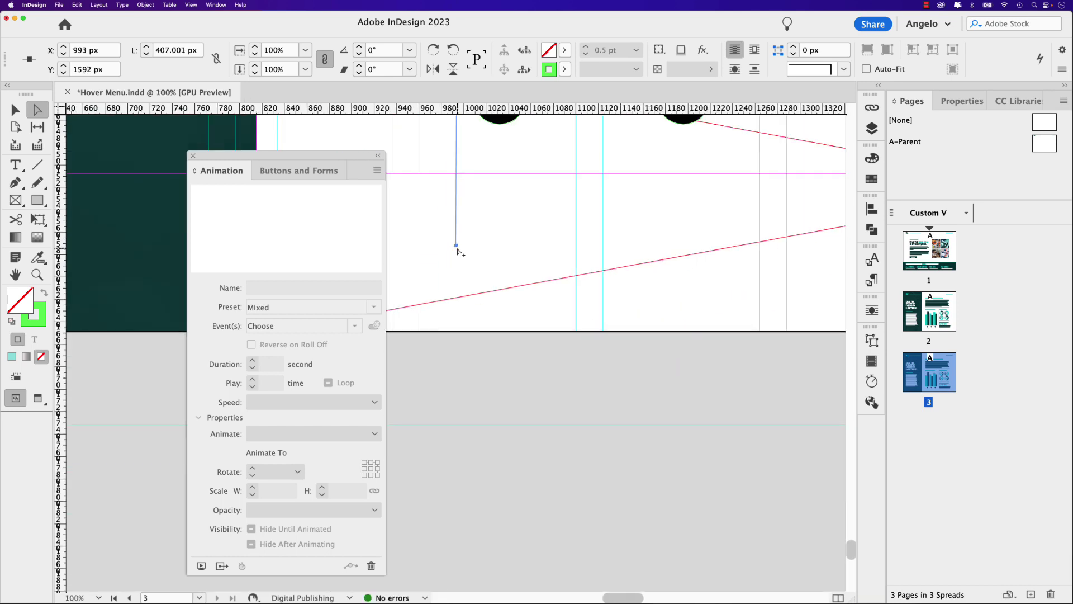
drag(457, 248, 456, 426)
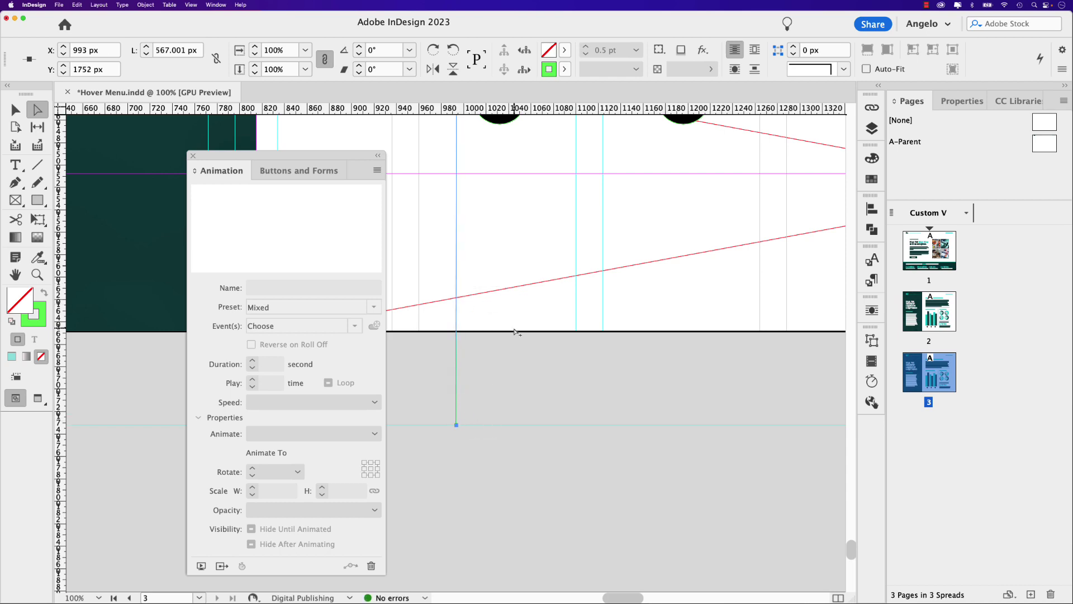
Extend the lower end of Bar 2's motion path straight down to the guide below the page.
scroll(639, 319, down, 3)
scroll(766, 314, up, 1)
scroll(461, 411, down, 5)
scroll(461, 411, left, 5)
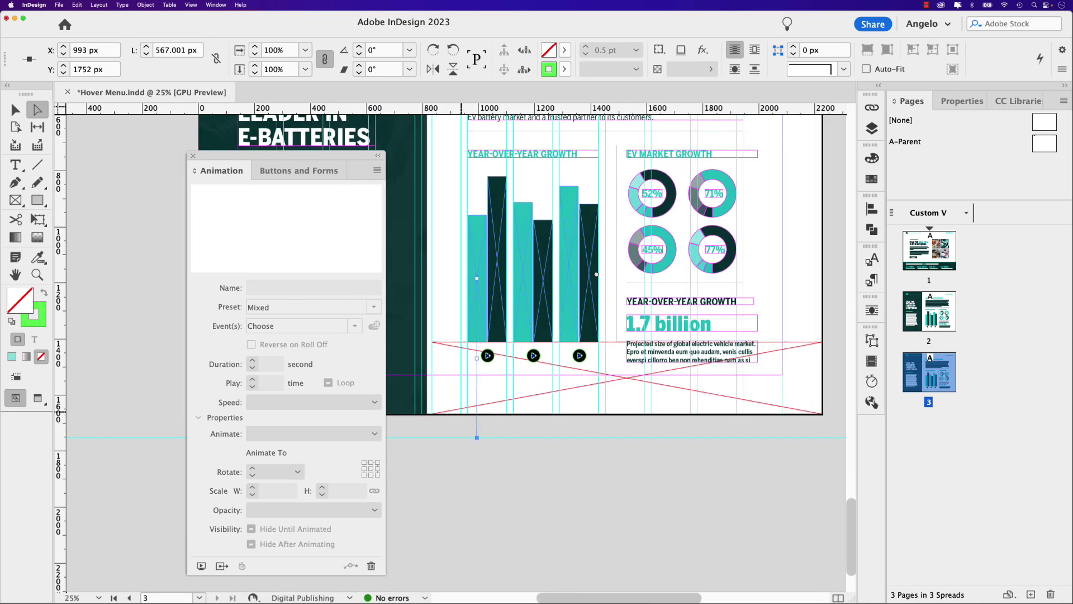
click(501, 323)
click(501, 323)
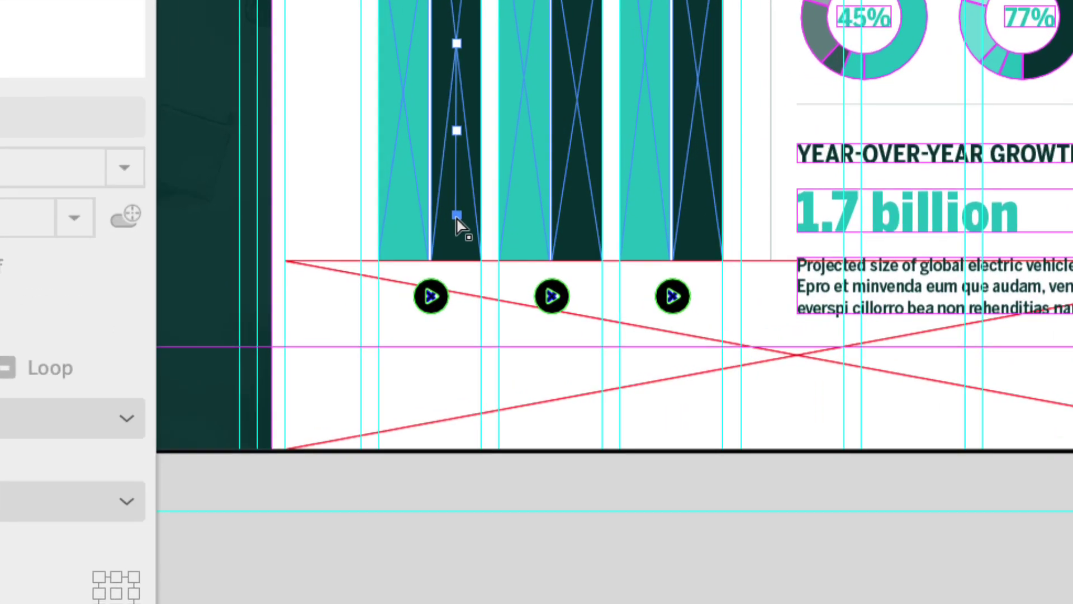
drag(501, 326, 502, 439)
drag(446, 547, 447, 550)
key(ctrl+z)
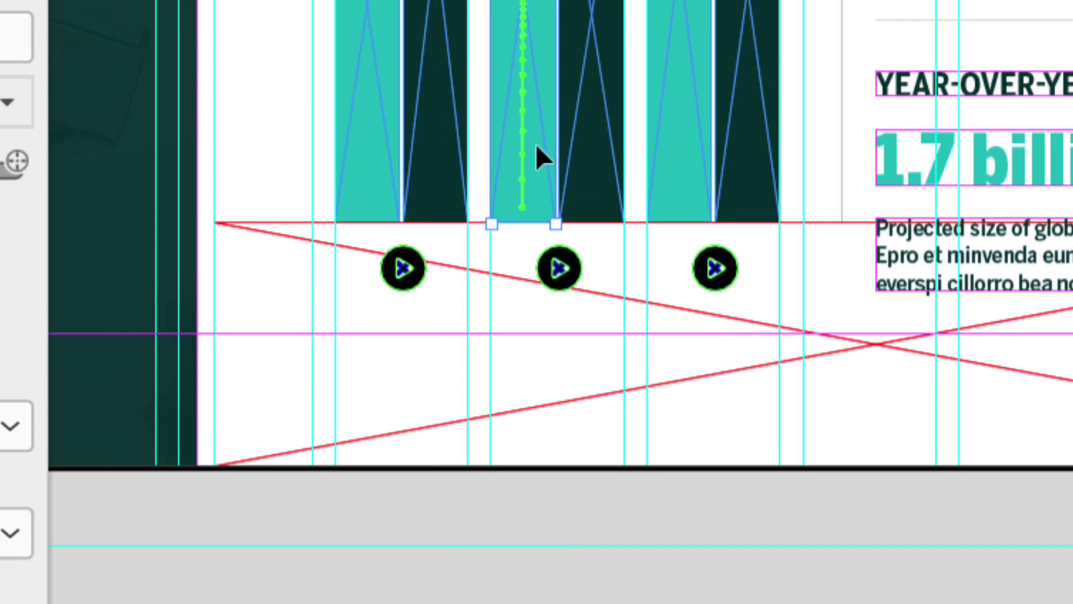
Extend the motion paths of both bars in the second pair straight down to the guide below the page.
click(524, 214)
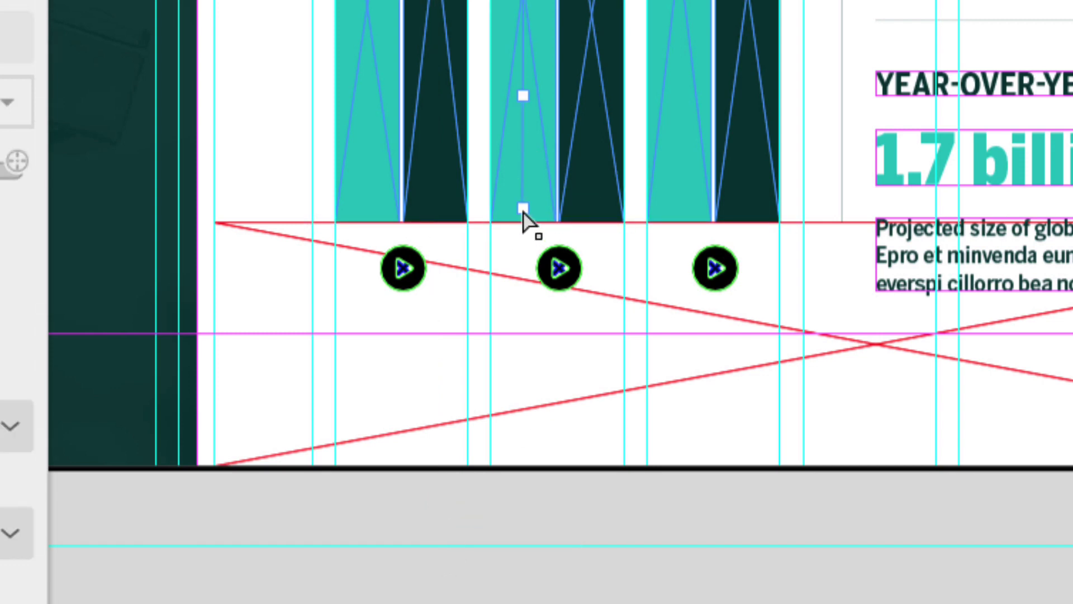
drag(525, 224, 529, 548)
key(ctrl+z)
click(594, 226)
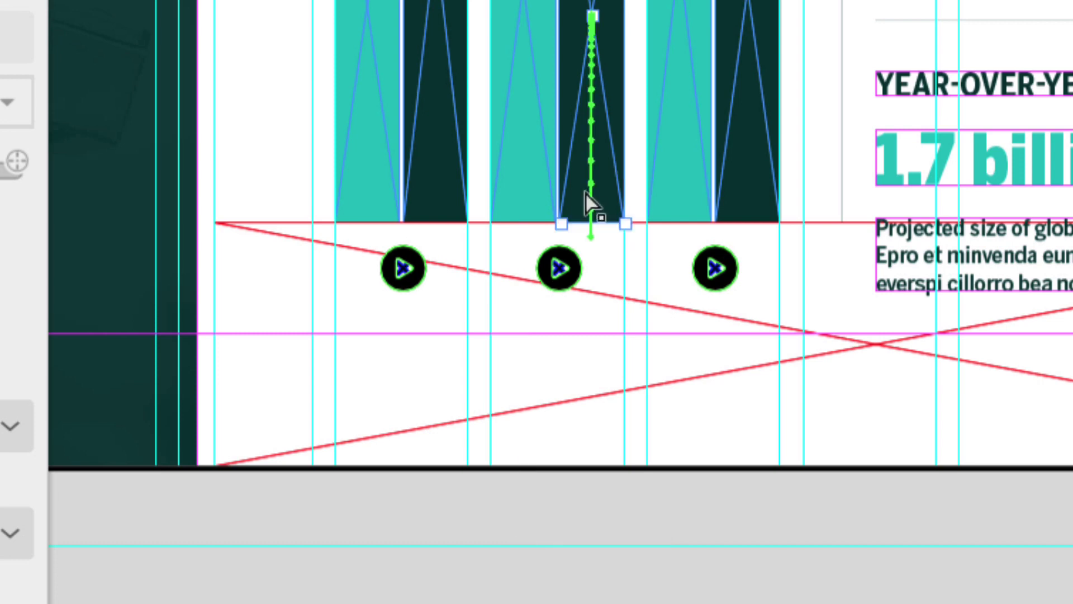
click(591, 235)
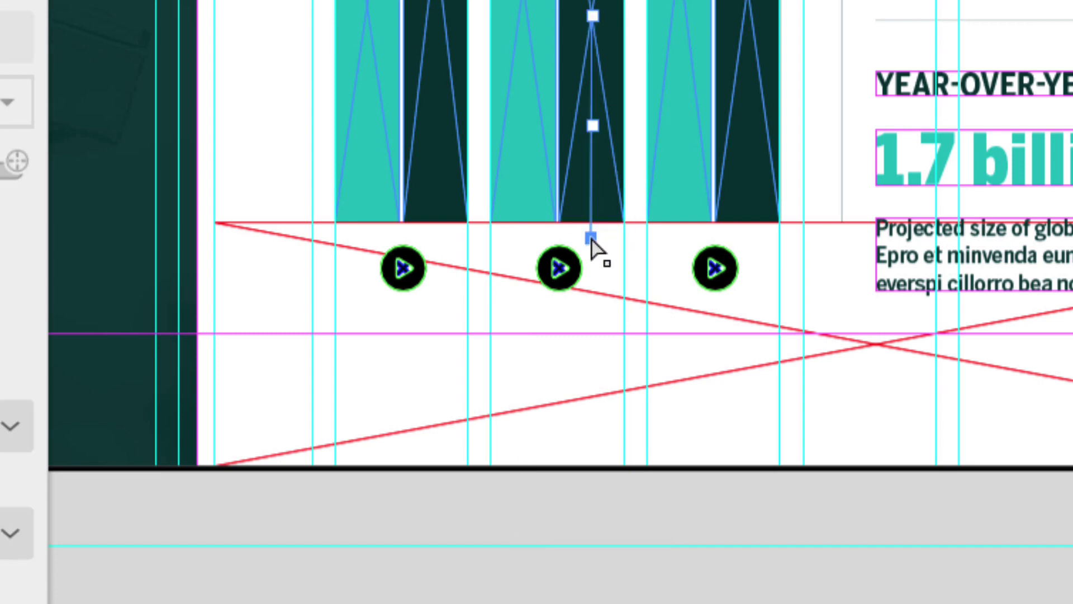
drag(591, 234, 596, 546)
Extend the motion paths of both bars in the third pair straight down to the guide at Y 1752 px.
click(680, 182)
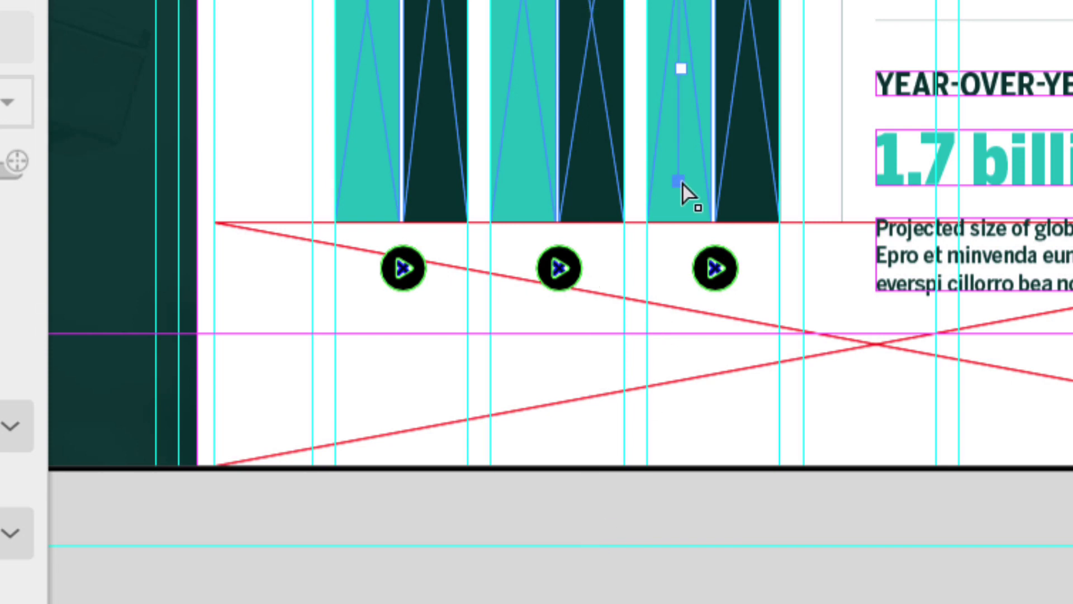
drag(679, 182, 684, 549)
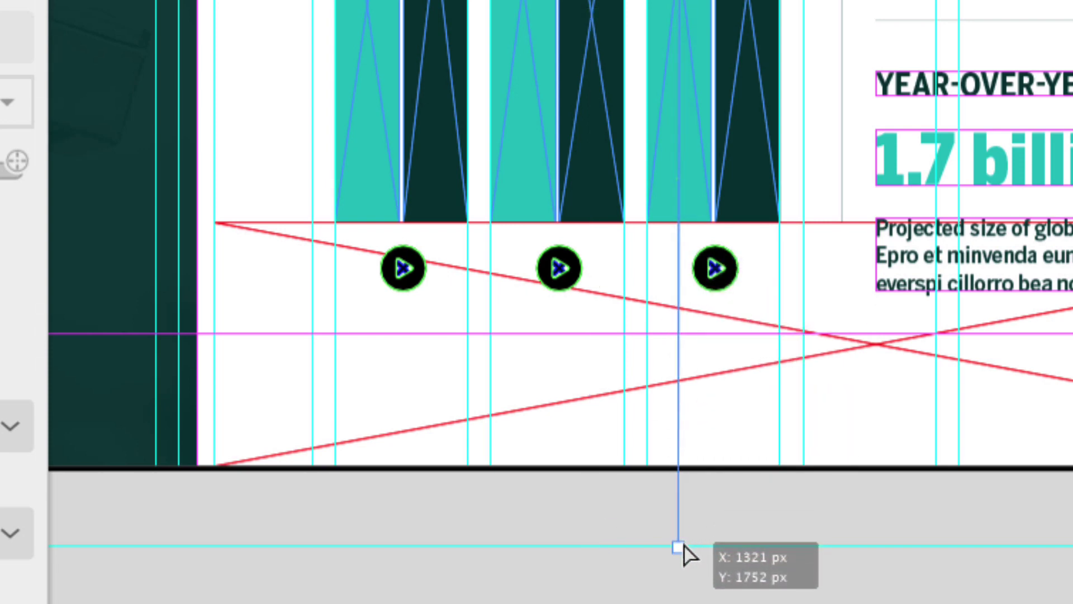
click(747, 195)
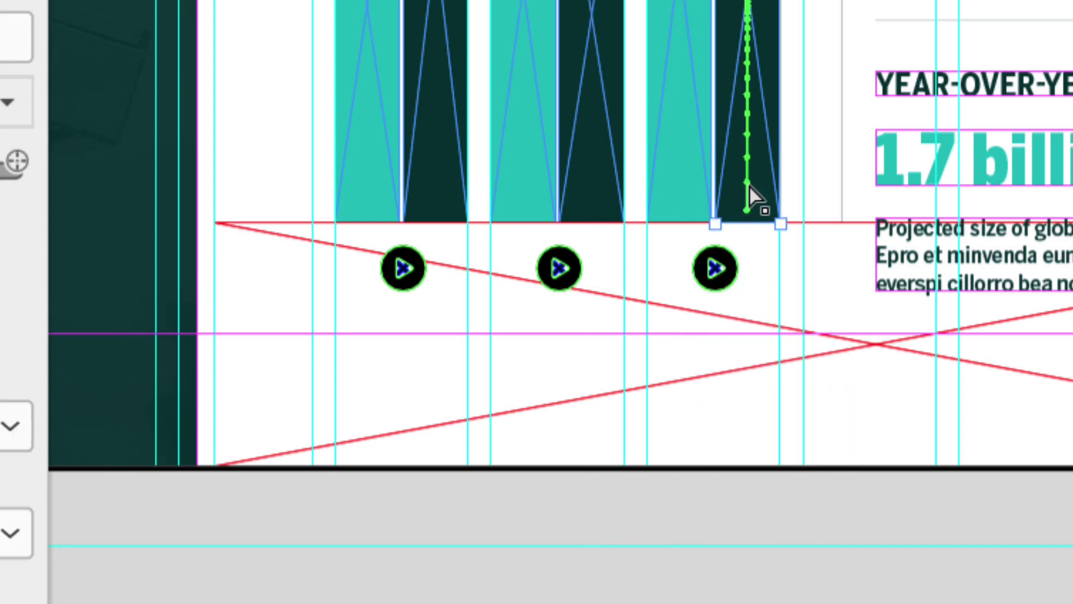
drag(750, 212, 748, 547)
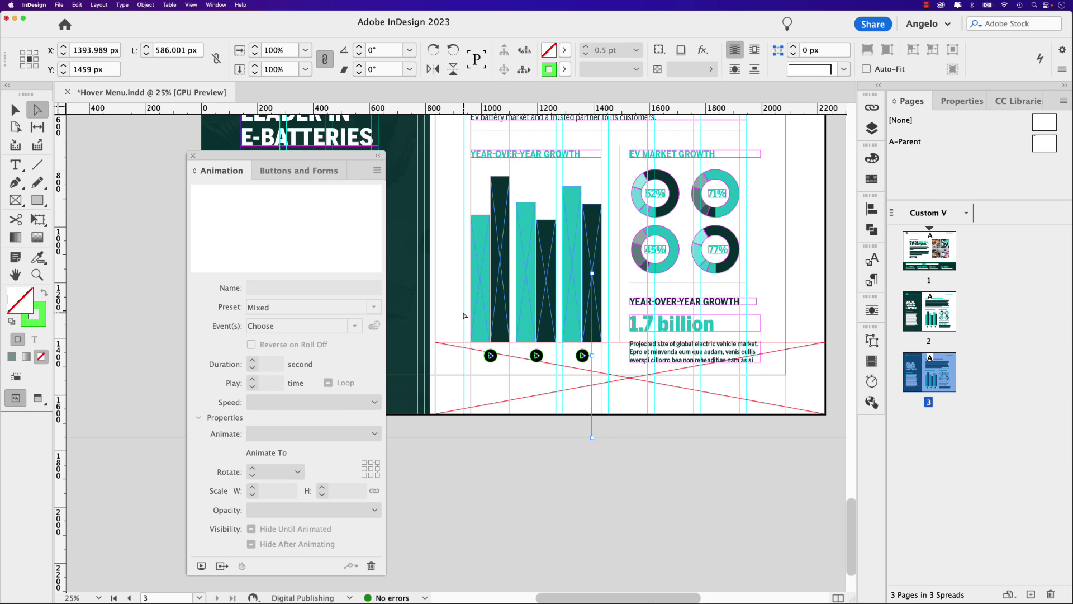
Preview the spread again and test all three play buttons and their close buttons with the longer motion paths.
click(201, 566)
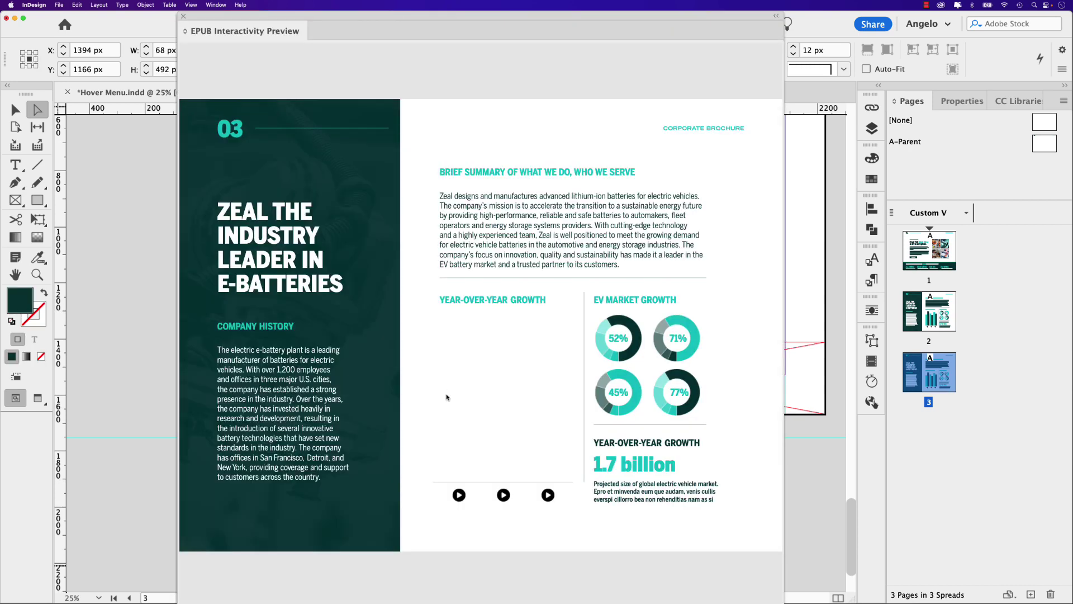
click(460, 497)
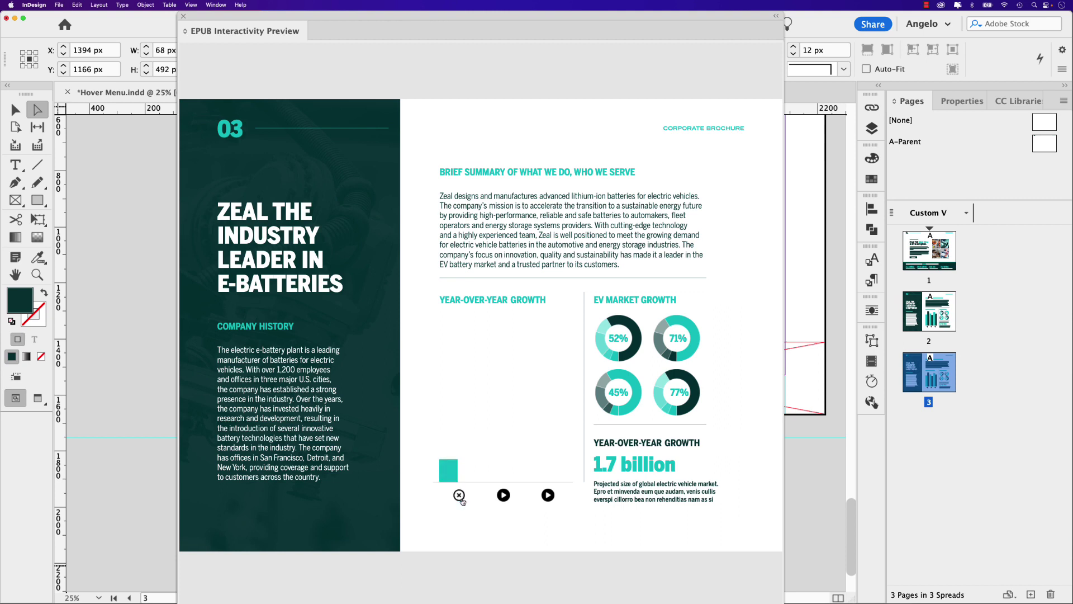
click(503, 499)
click(548, 495)
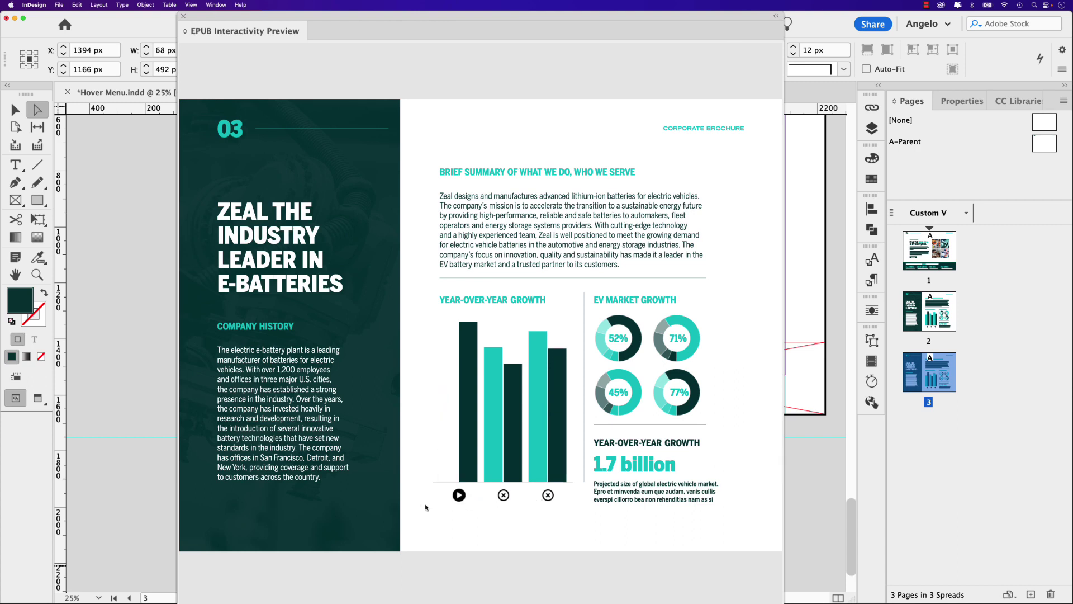
click(503, 495)
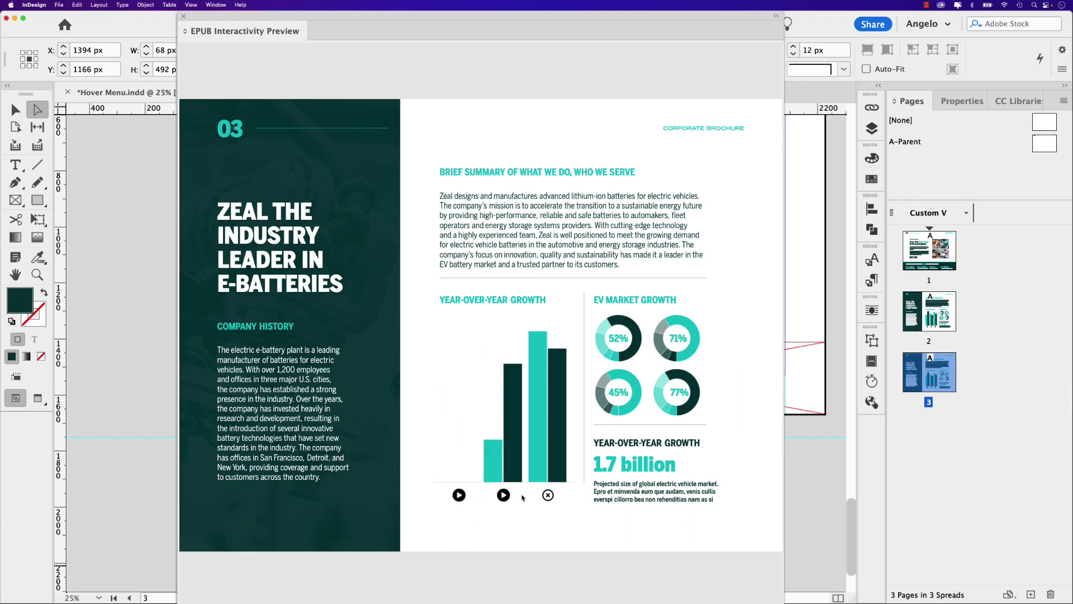
click(547, 495)
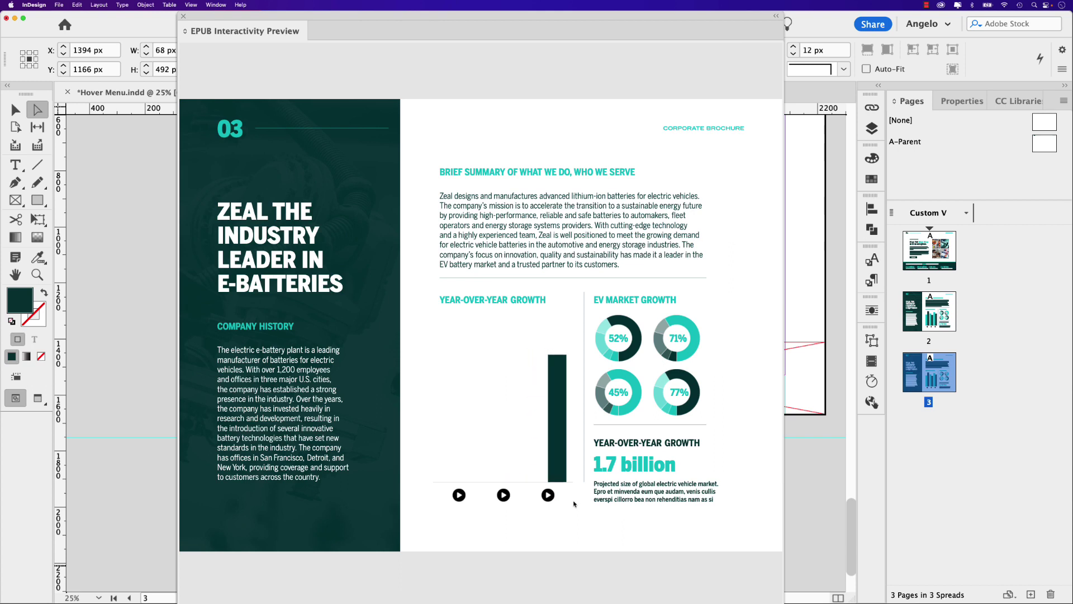